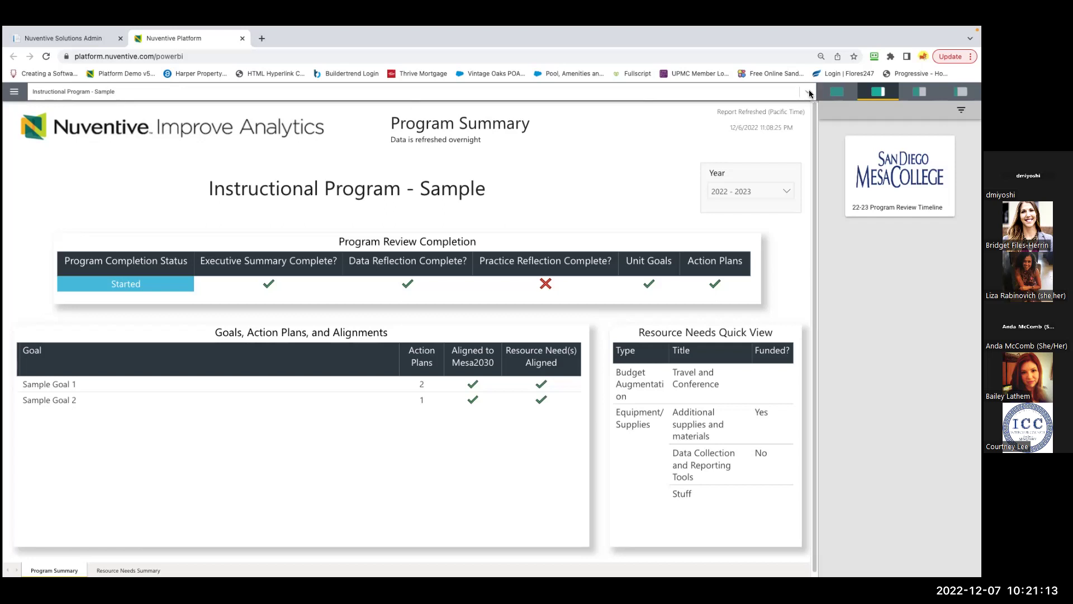
Browse the list of assessment units and search it for geology.
left_click(713, 92)
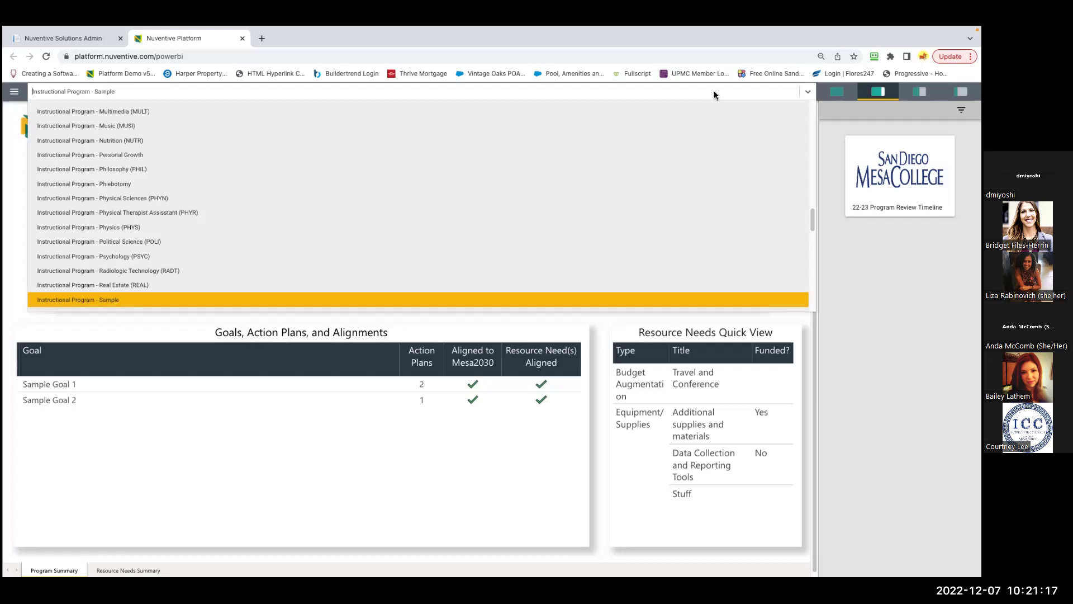
scroll(276, 179, "up", 3)
scroll(276, 179, "up", 5)
scroll(276, 192, "up", 8)
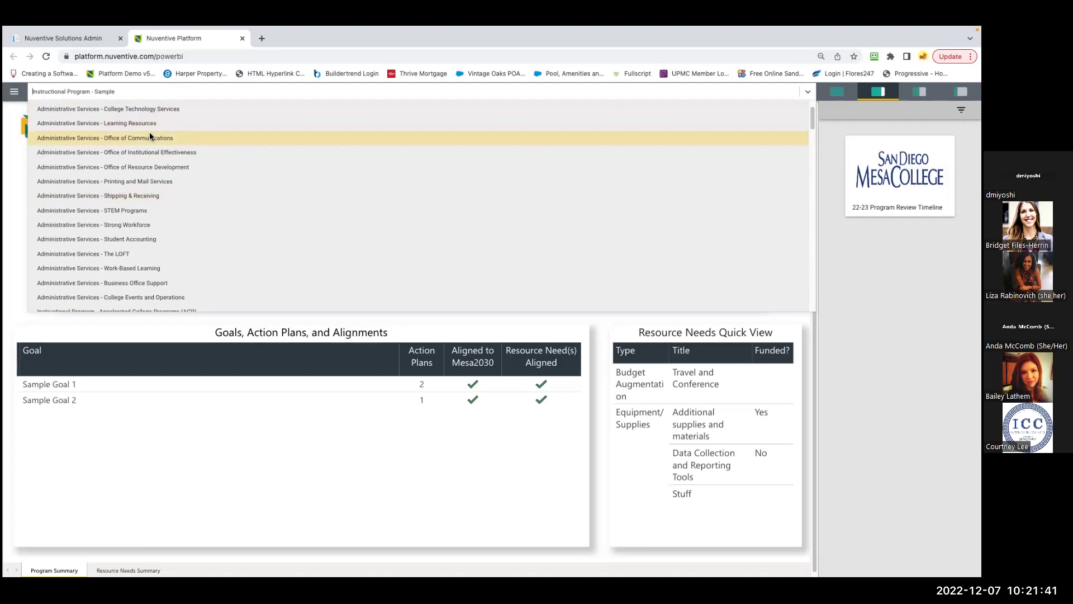
scroll(142, 240, "down", 5)
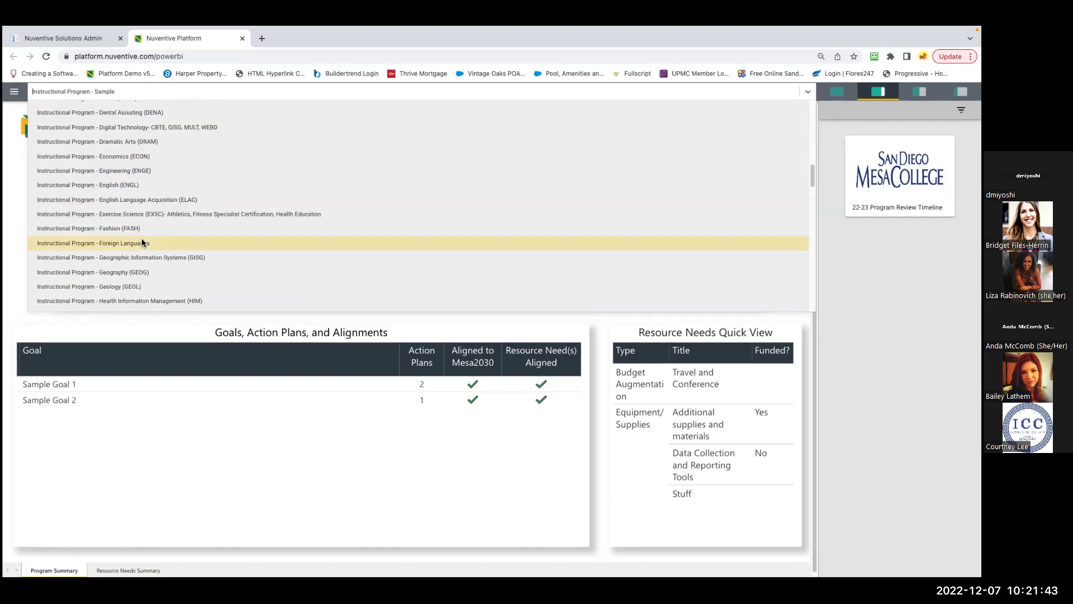
type("geology")
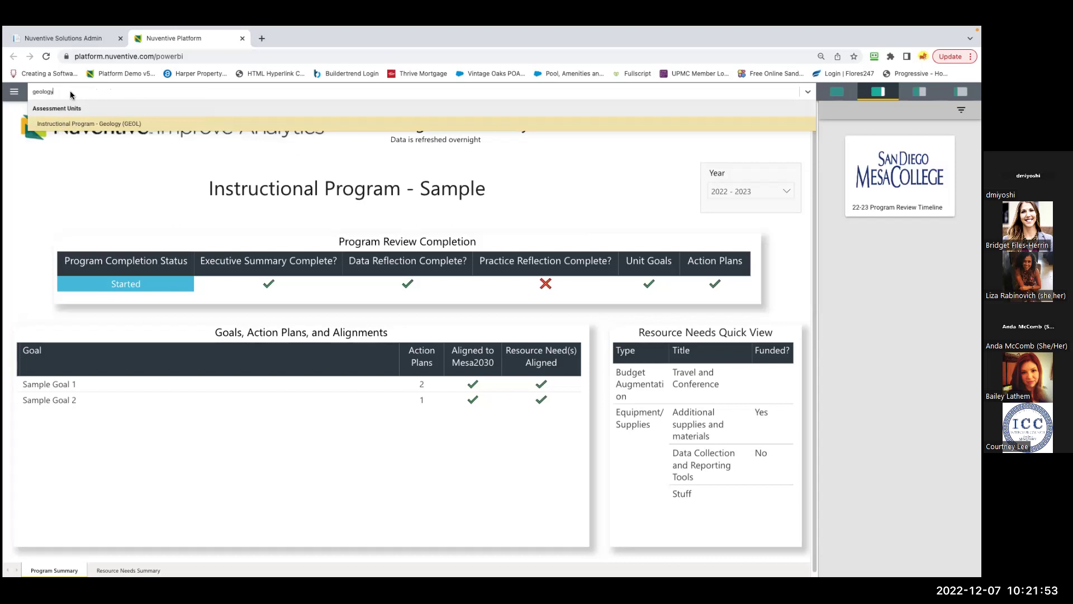
Select the Instructional Program - Sample unit and view the years offered in its Program Summary filter.
left_click(133, 93)
left_click(133, 94)
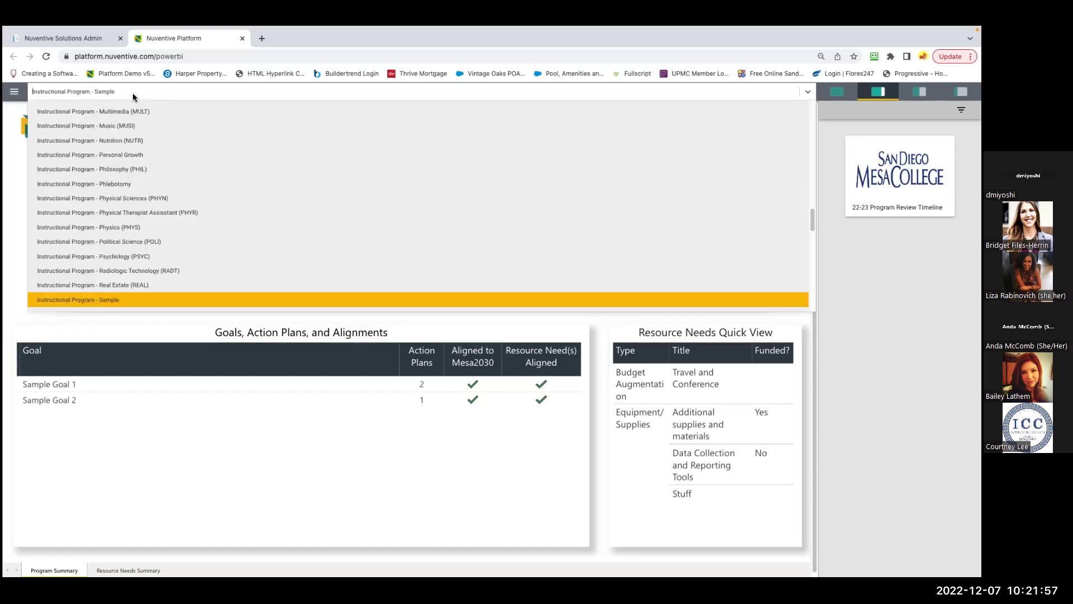
left_click(120, 299)
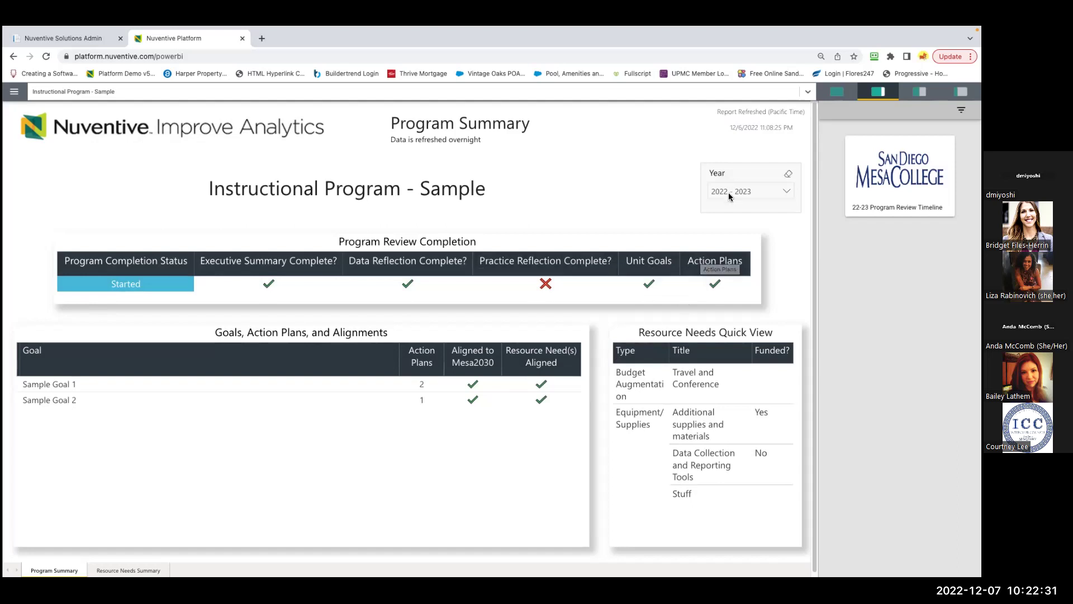
left_click(787, 191)
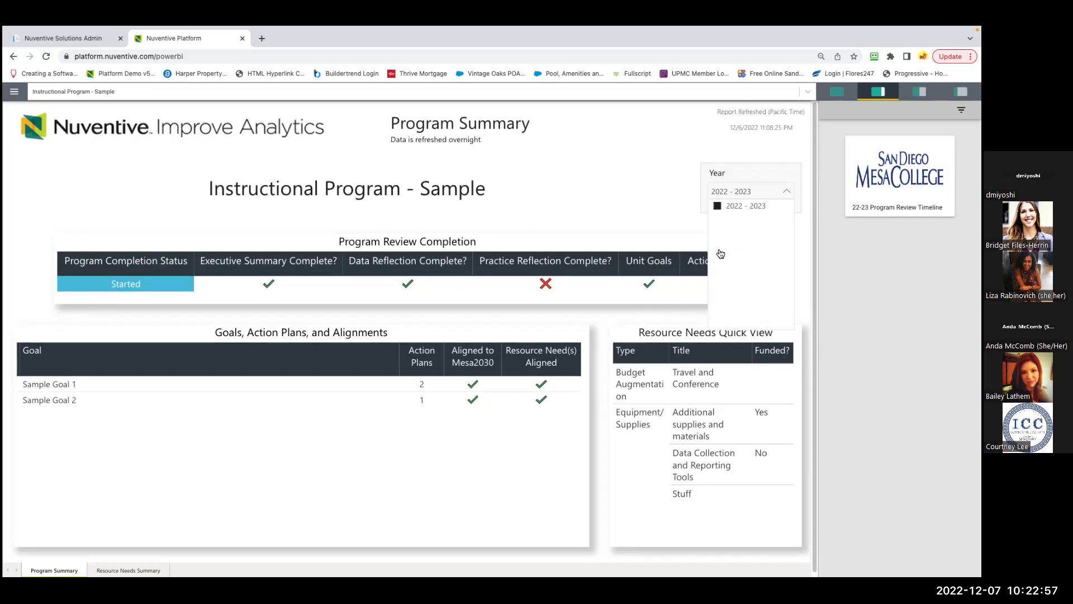
left_click(672, 210)
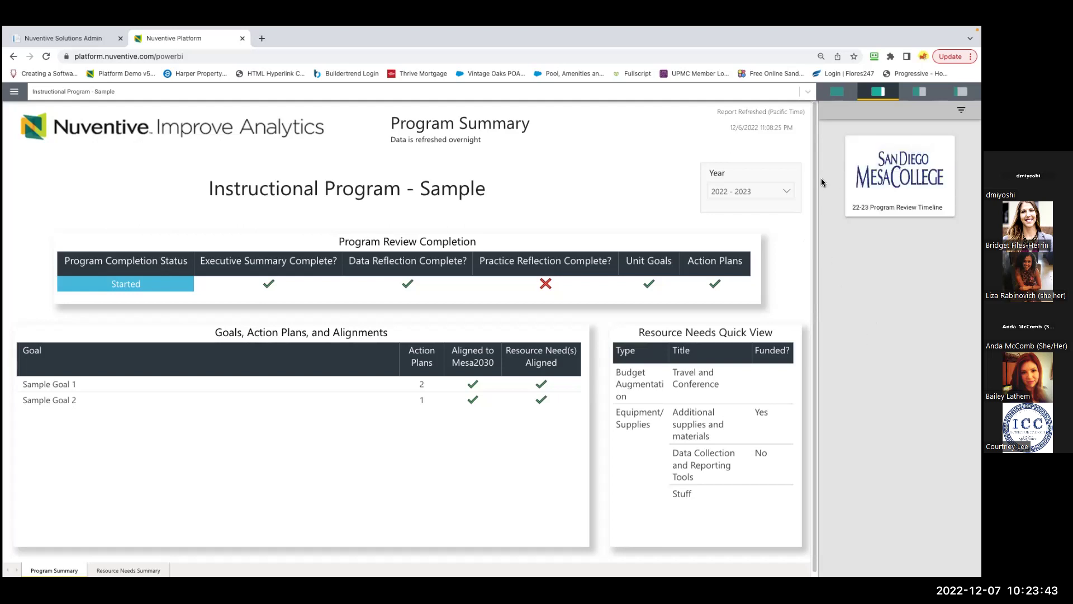
Open the 22-23 Program Review Timeline document and enlarge it to the widest layout for reading.
mouse_move(865, 184)
left_click(872, 179)
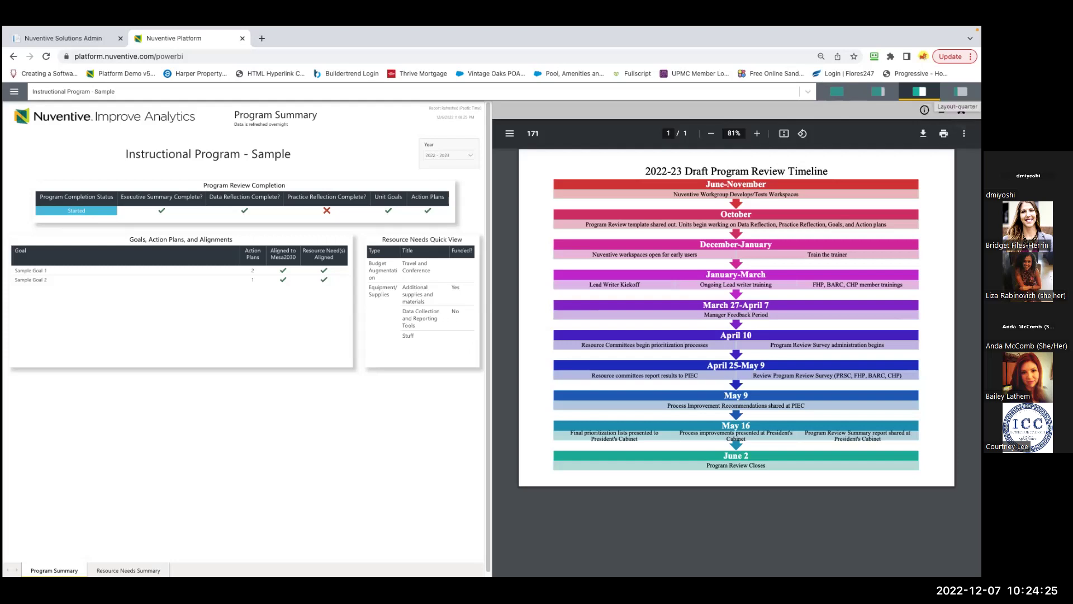
left_click(961, 91)
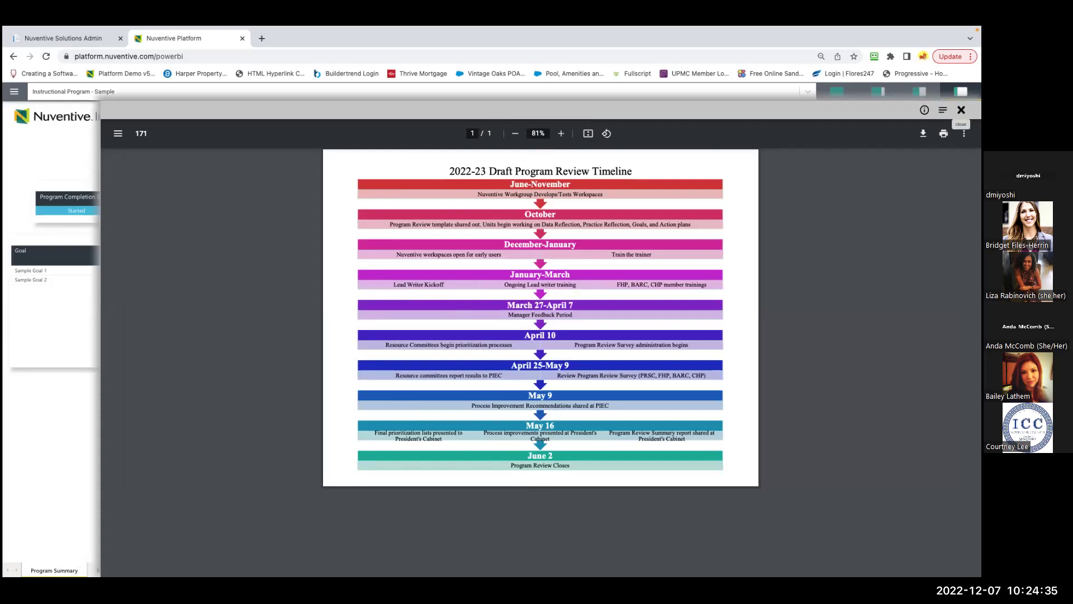
Switch the layout to show the Program Summary alone at full width, and restore the narrow document panel beside it.
left_click(876, 93)
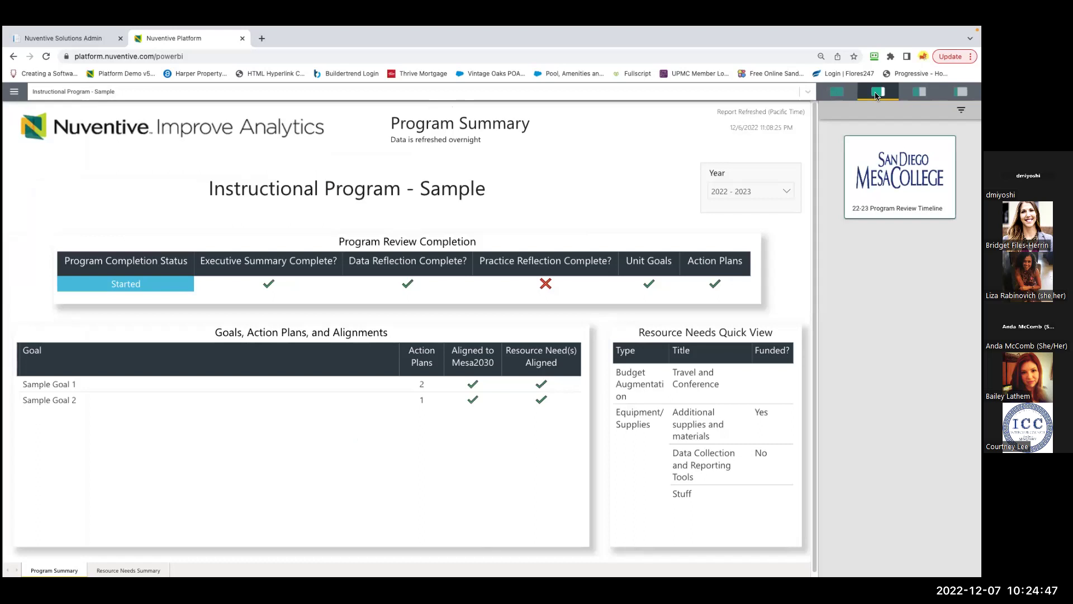
left_click(837, 94)
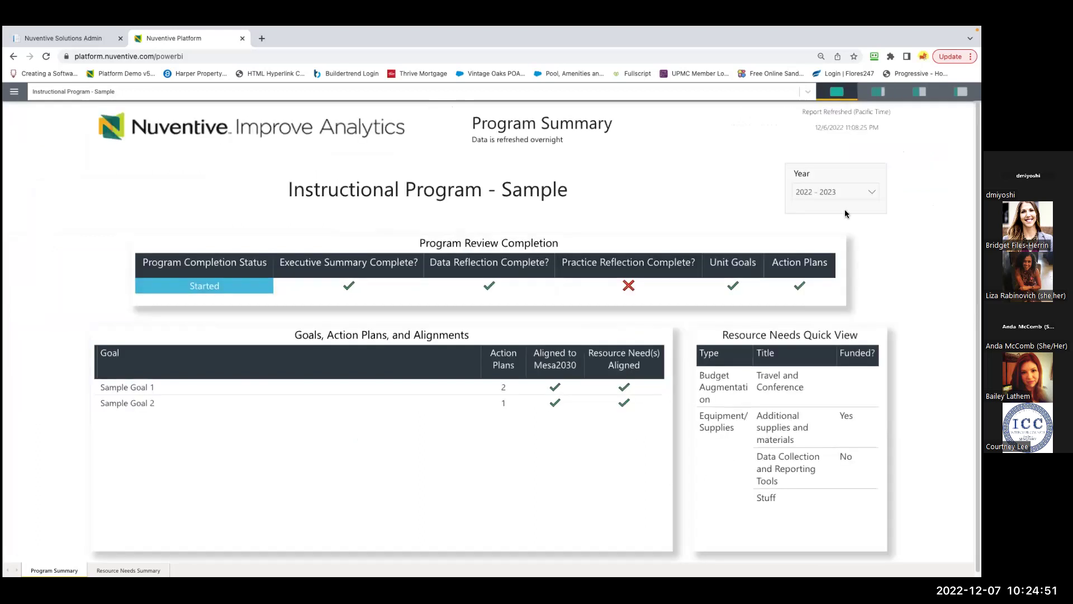
left_click(878, 92)
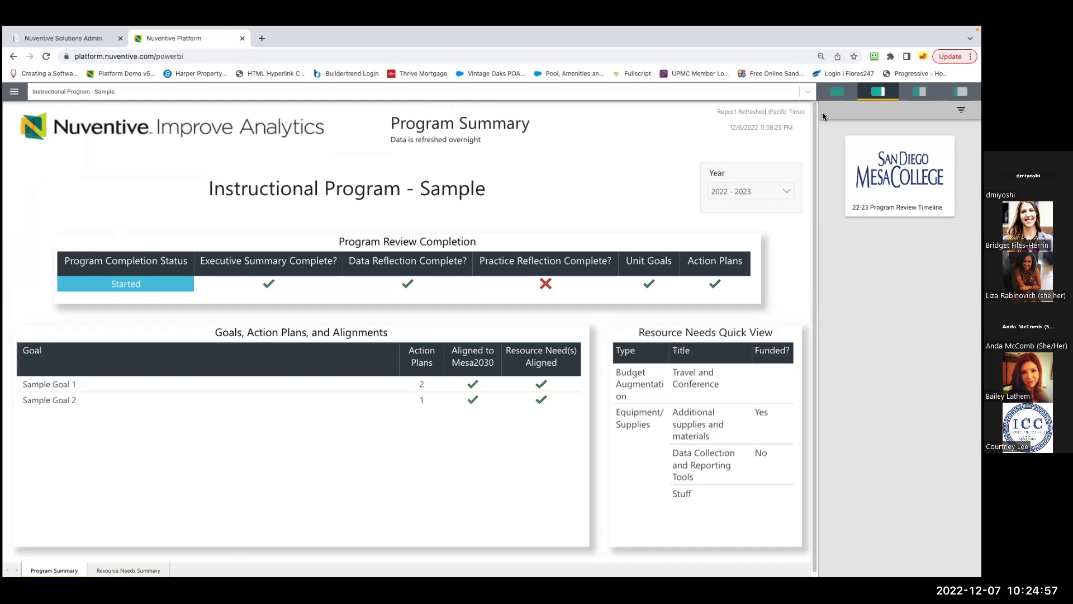
Open the Outcomes Assessment (Coming Soon) page.
left_click(13, 92)
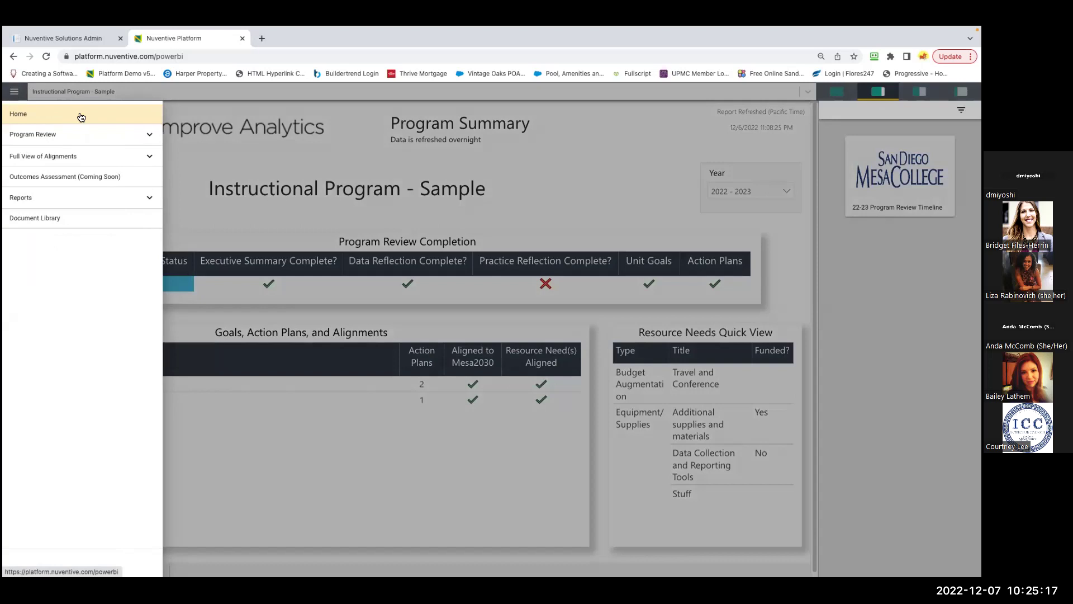
left_click(70, 180)
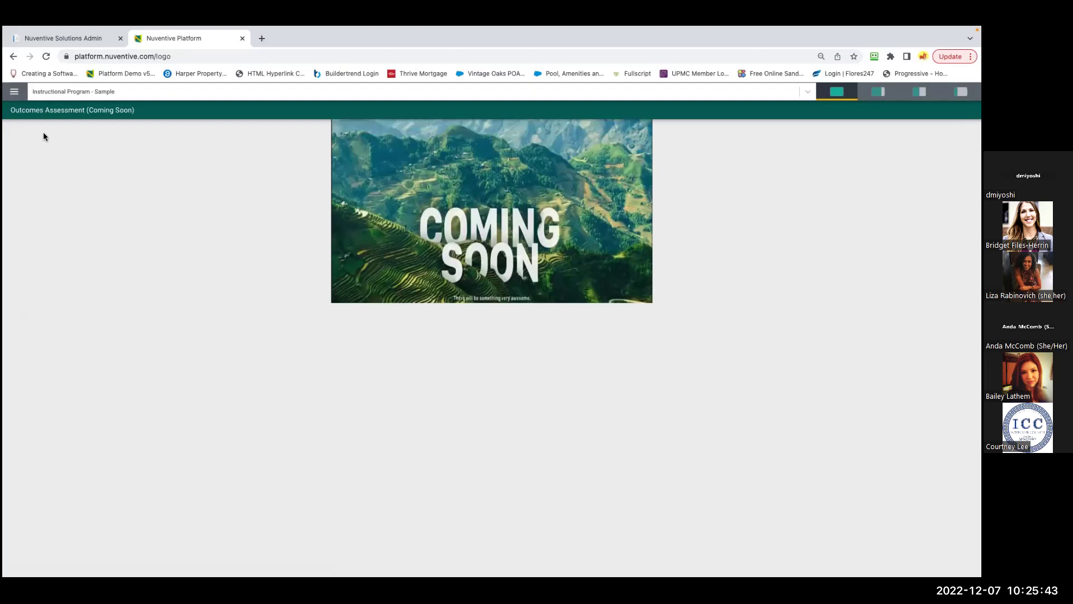
Examine which pages are grouped under Program Review, Full View of Alignments and Reports.
left_click(16, 93)
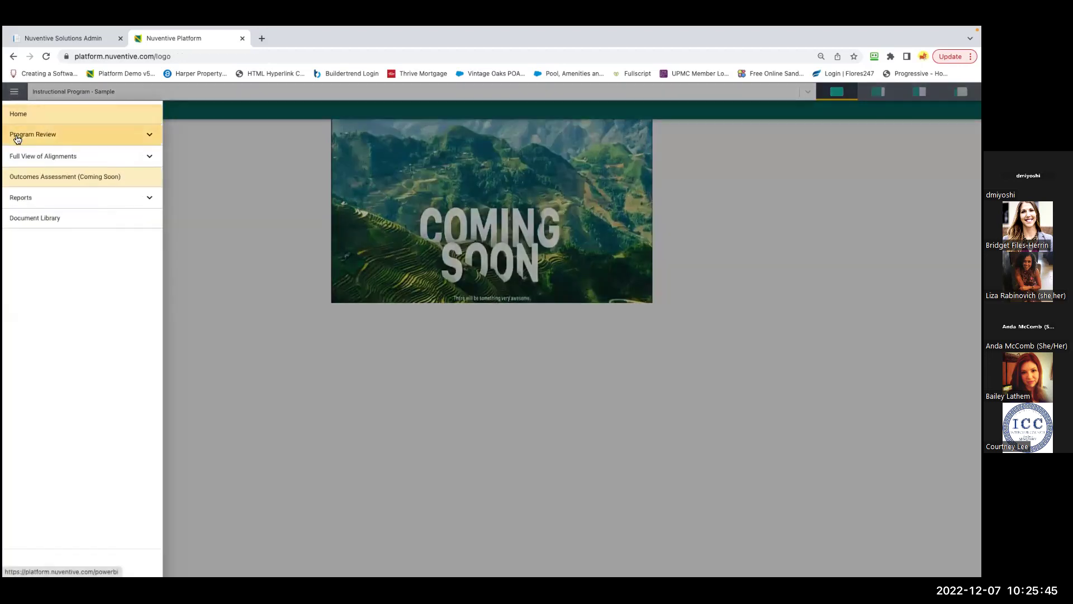
left_click(150, 138)
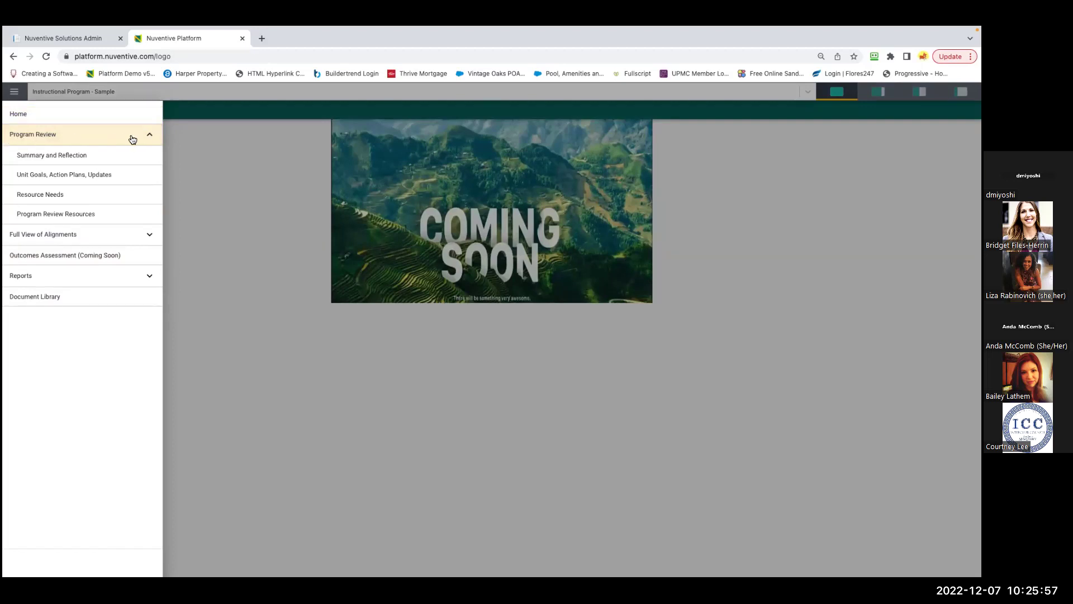
left_click(150, 137)
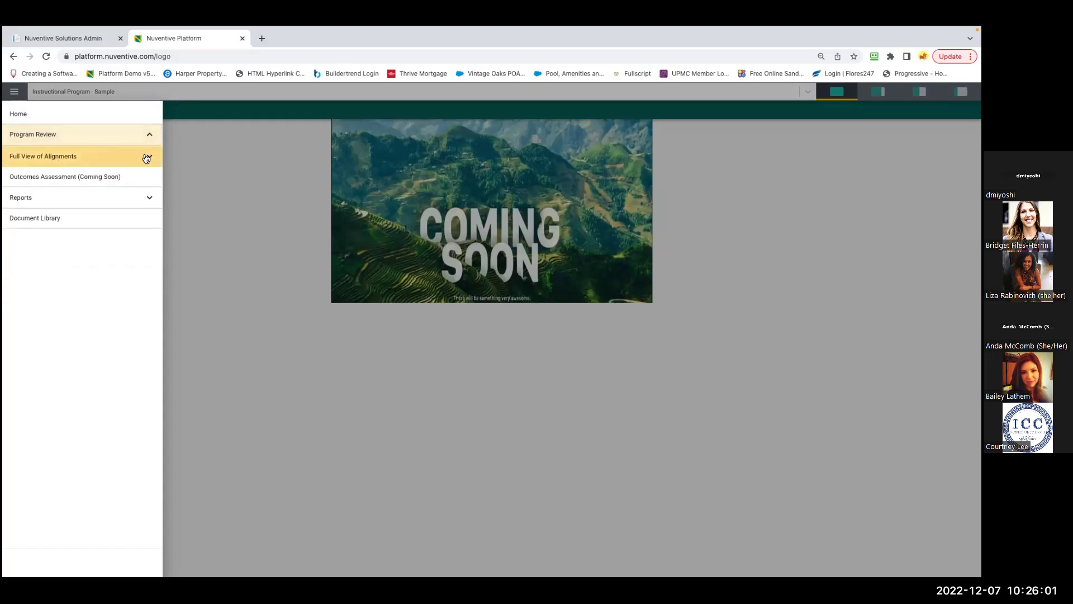
left_click(150, 158)
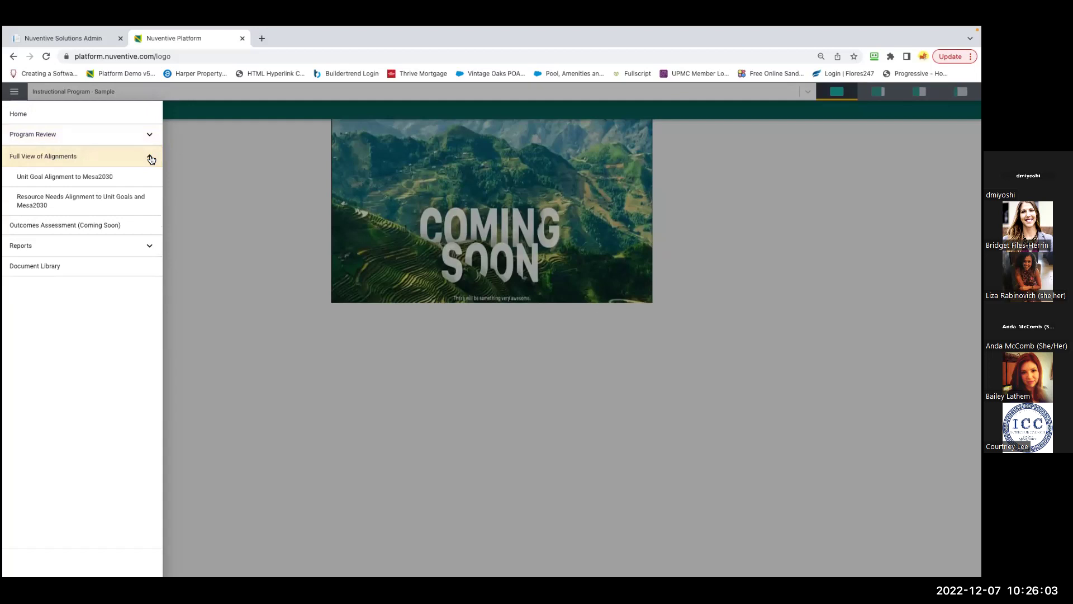
left_click(147, 179)
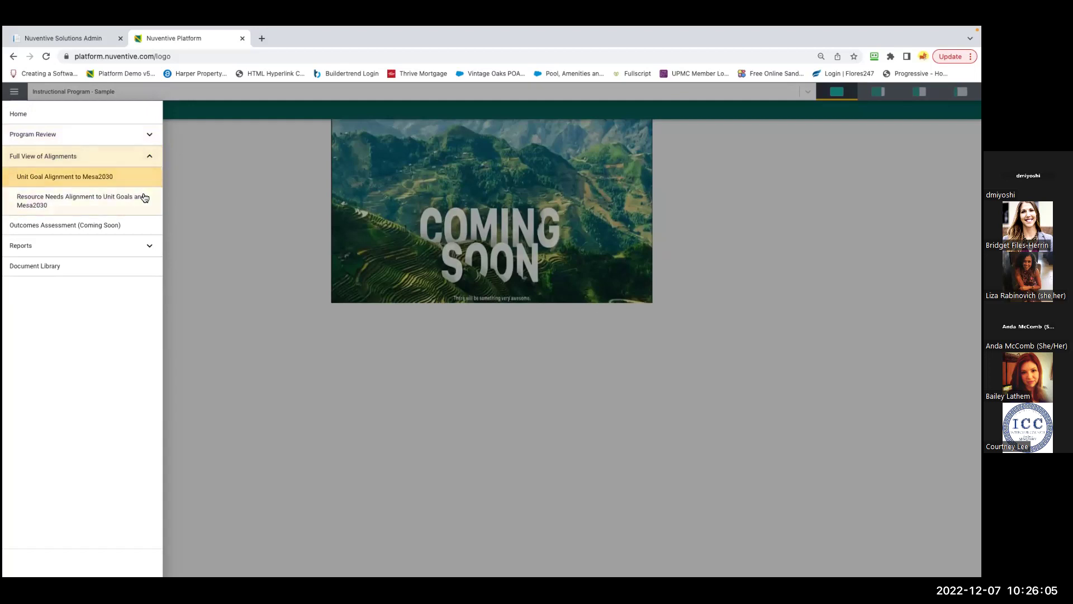
left_click(150, 159)
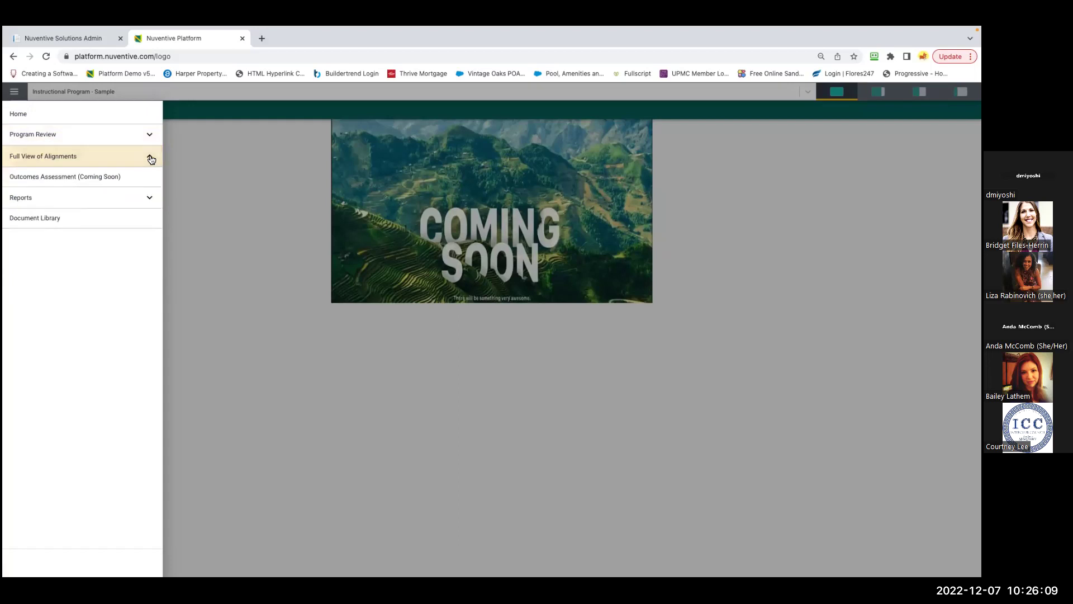
left_click(150, 200)
left_click(151, 203)
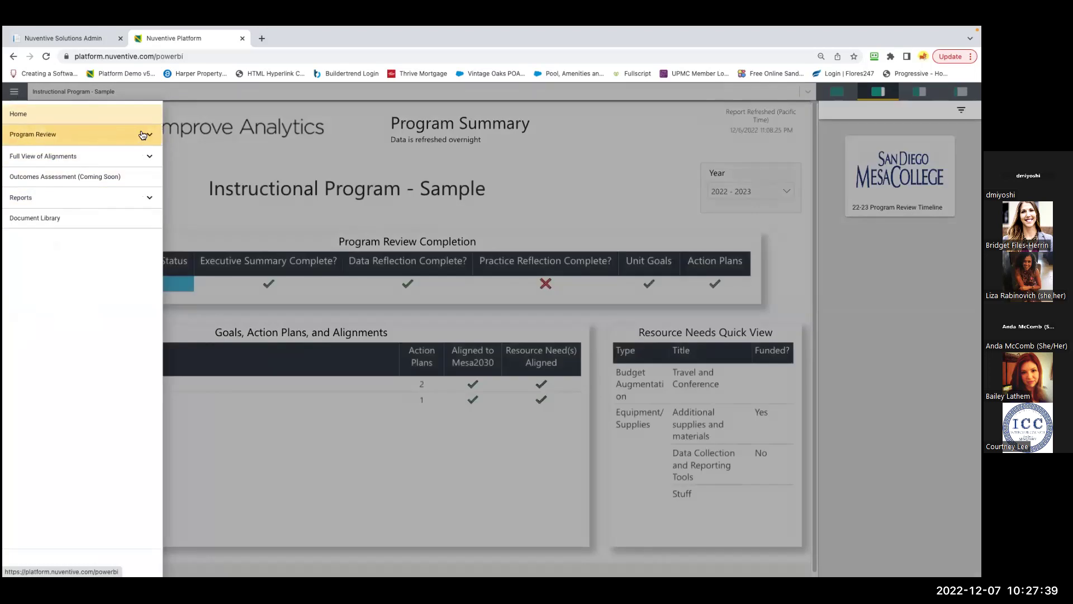
Go to the Summary and Reflection page under Program Review.
left_click(151, 136)
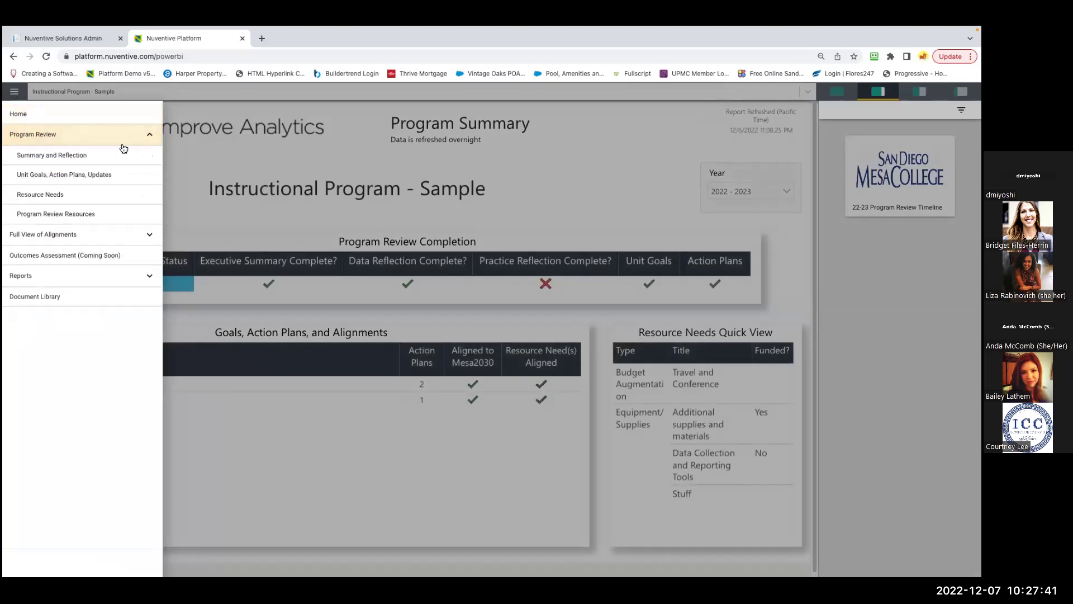
left_click(77, 160)
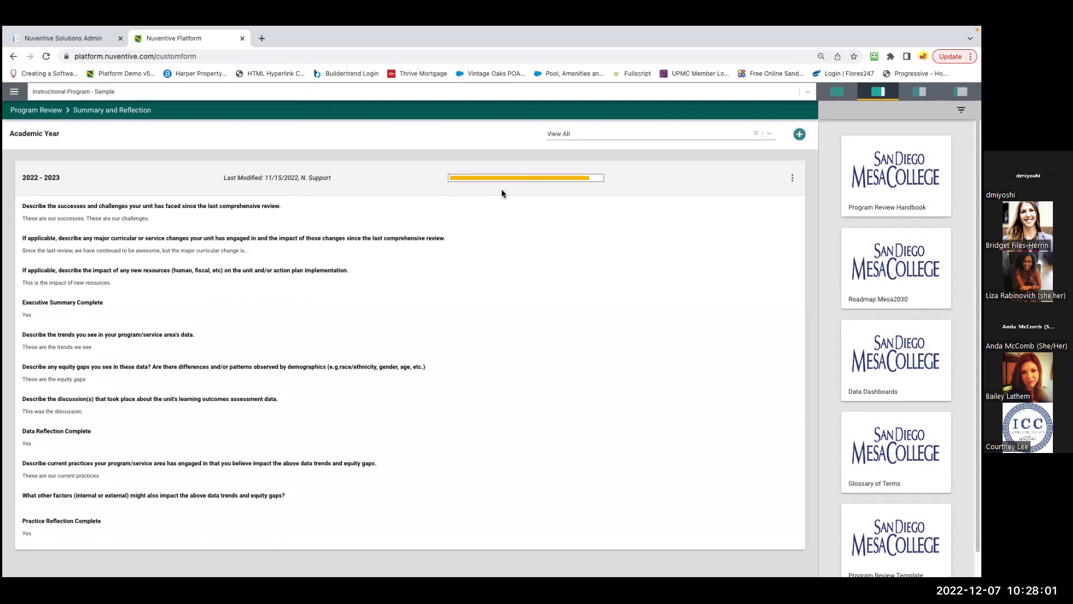
Review the audit log of the 2022 - 2023 Summary and Reflection entry and close it.
mouse_move(499, 180)
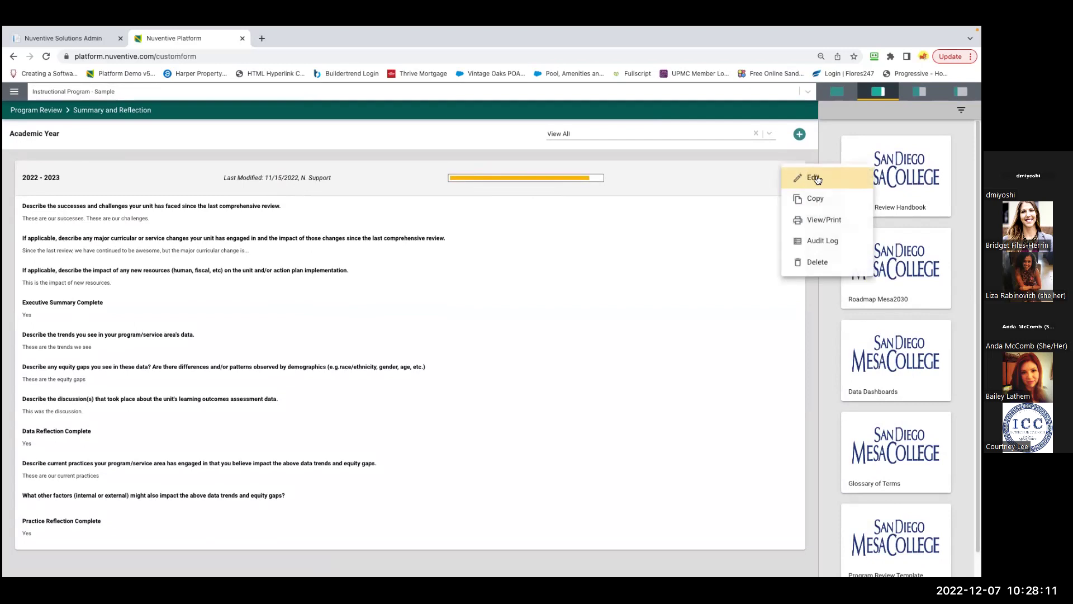
left_click(824, 241)
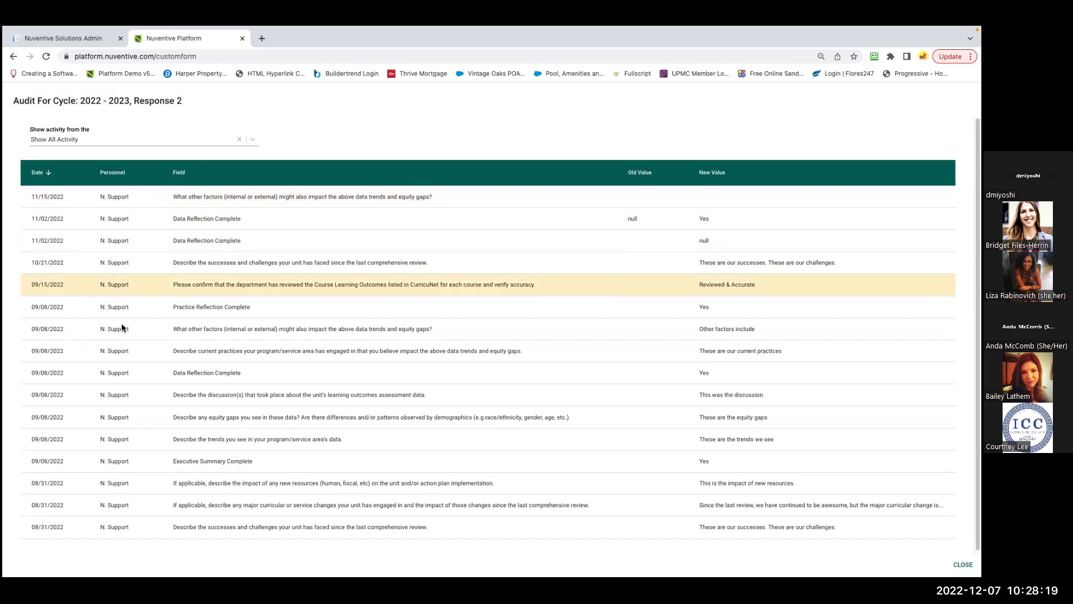
scroll(121, 411, "left", 3)
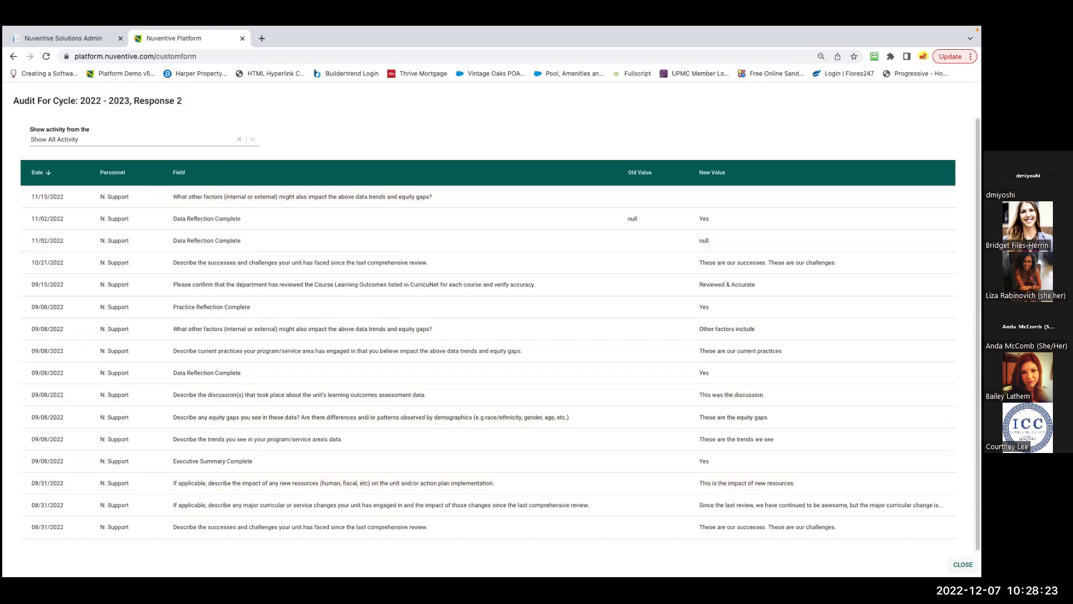
left_click(962, 565)
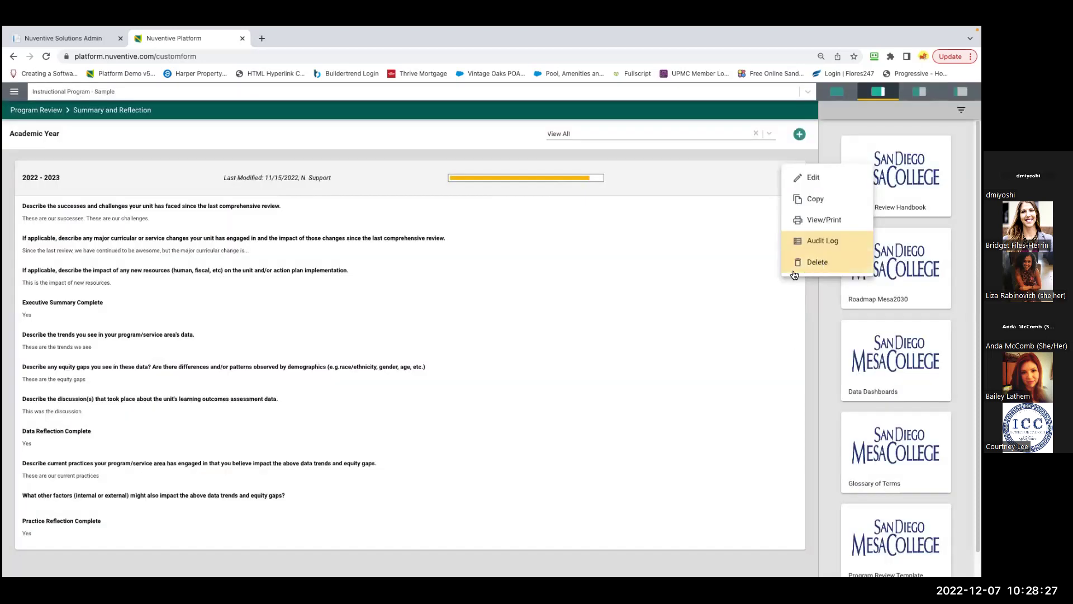
Open the 2022 - 2023 Summary and Reflection entry for editing.
left_click(811, 178)
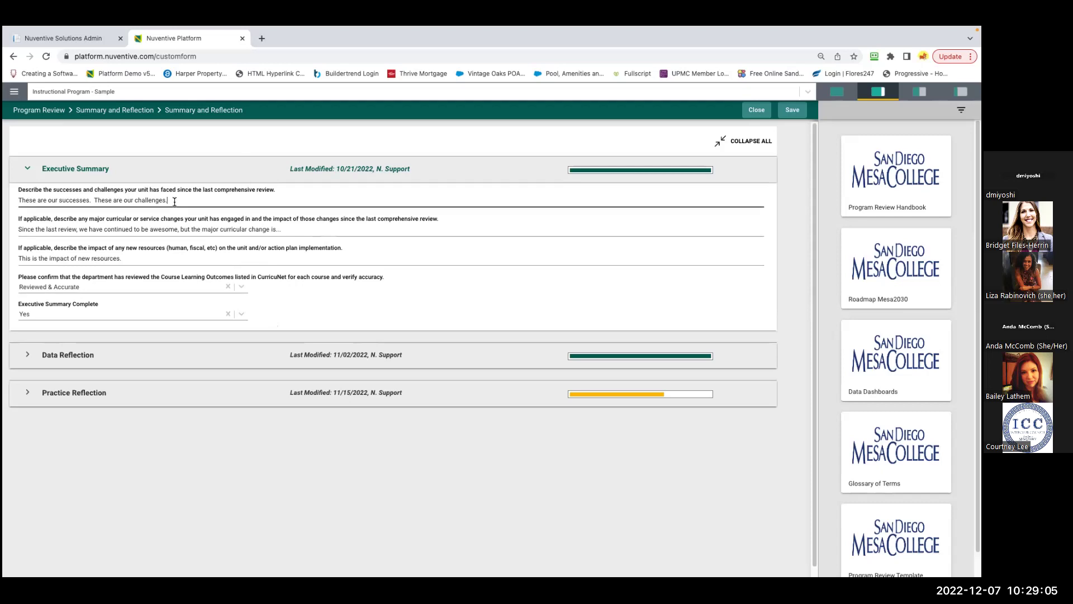
Add blank lines to the Executive Summary's successes and challenges answer, and remove them again.
key("Return")
key("Return")
key("Return")
key("Return")
key("Return")
key("Return")
key("Return")
key("Return")
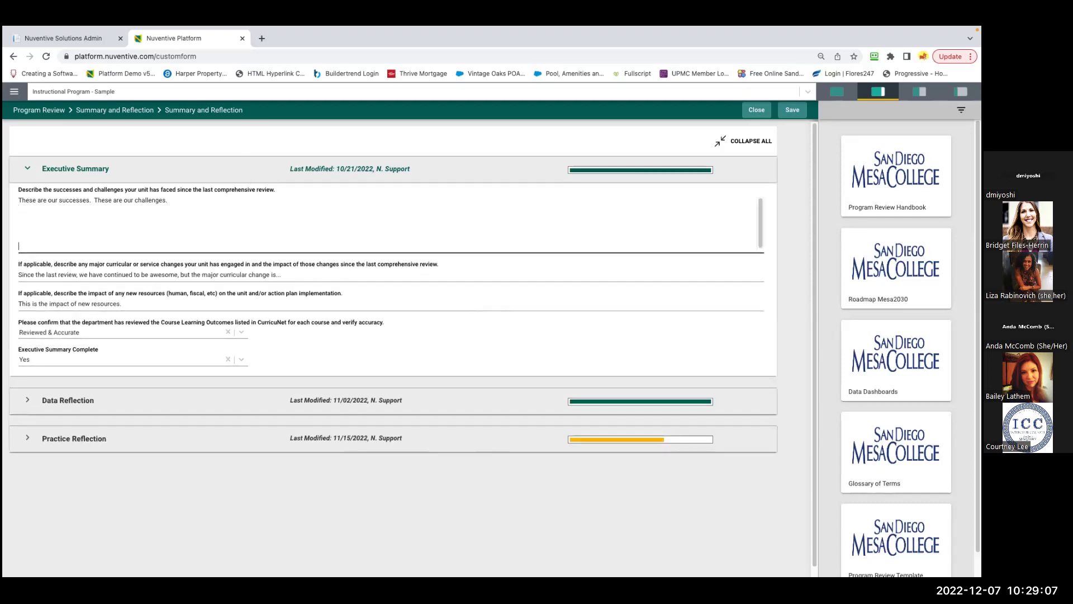
key("BackSpace")
key("BackSpace")
key("BackSpace")
key("BackSpace")
key("BackSpace")
key("BackSpace")
key("BackSpace")
key("BackSpace")
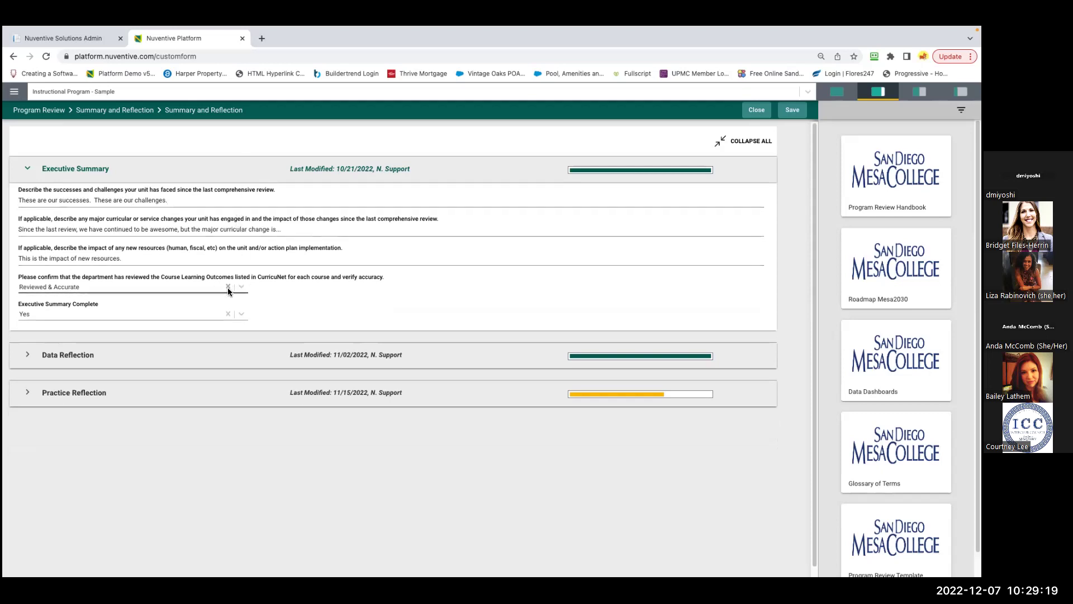
Try the Course Learning Outcomes confirmation options Update In Progress and Support Needed, ending on Reviewed & Accurate.
left_click(132, 287)
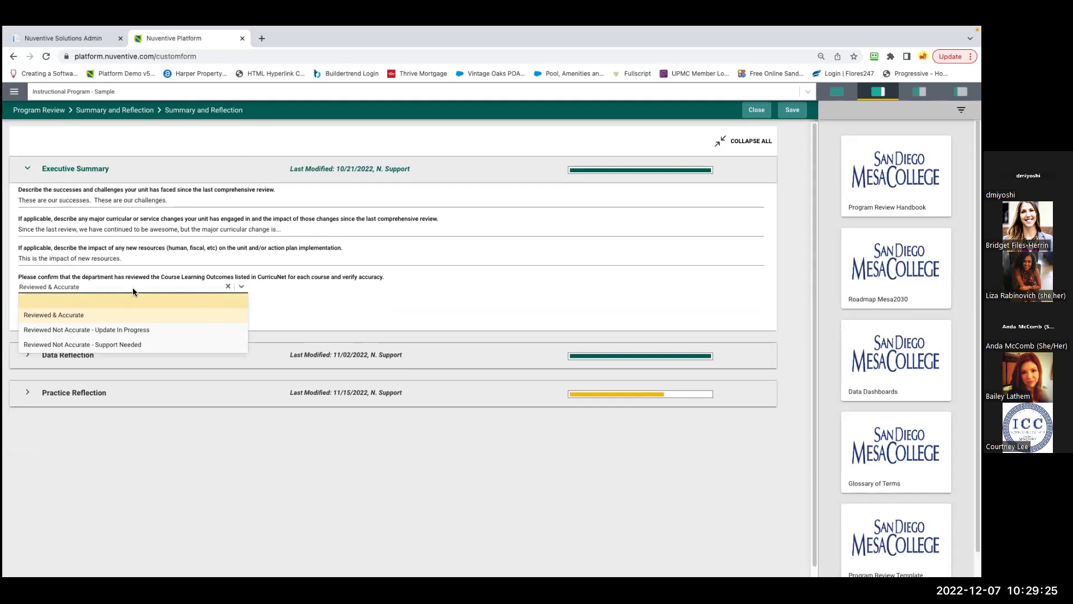
left_click(61, 314)
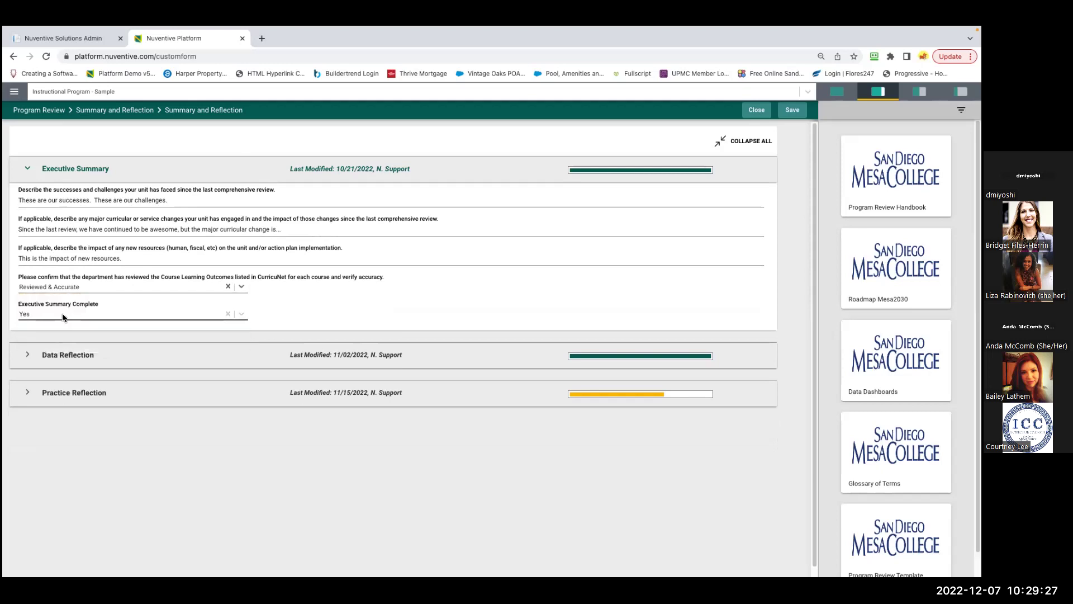
left_click(89, 288)
left_click(89, 329)
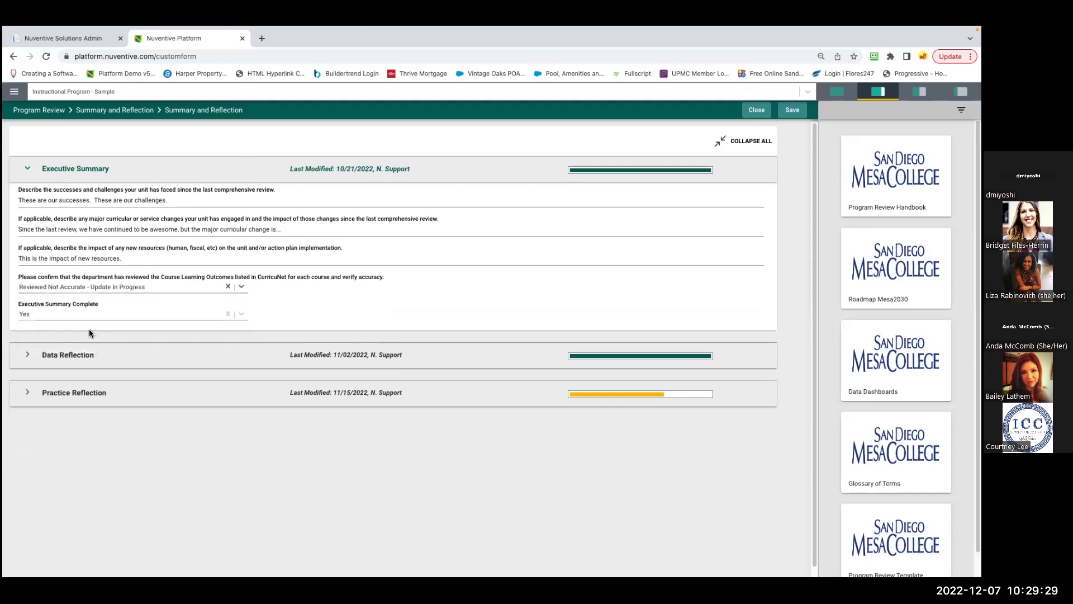
left_click(142, 287)
left_click(132, 344)
left_click(146, 288)
left_click(64, 314)
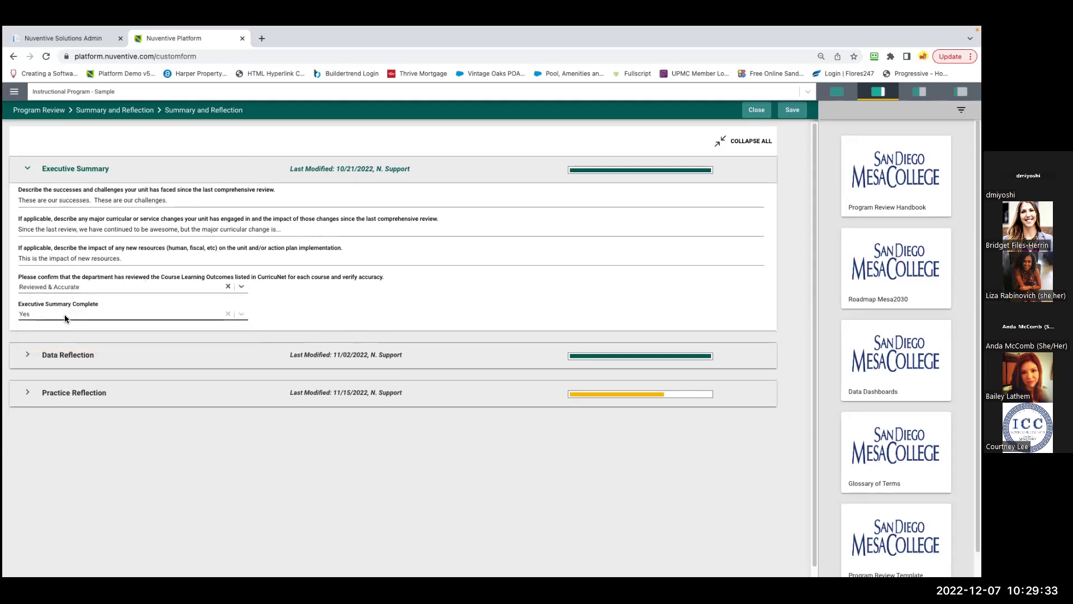
Choose Yes for Executive Summary Complete and, in the expanded Data Reflection section, for Data Reflection Complete.
left_click(102, 314)
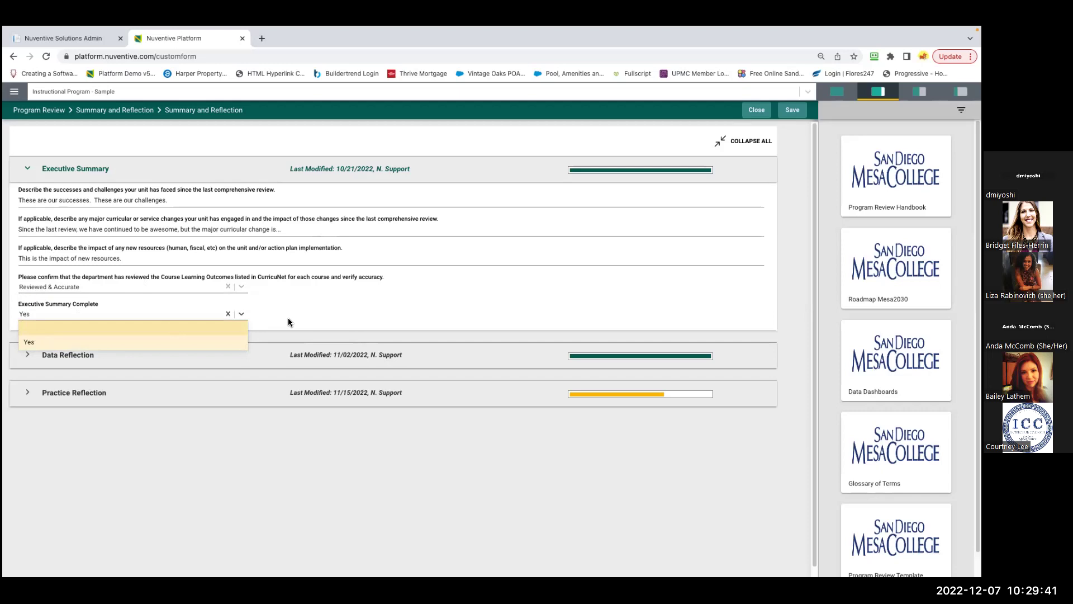
left_click(26, 343)
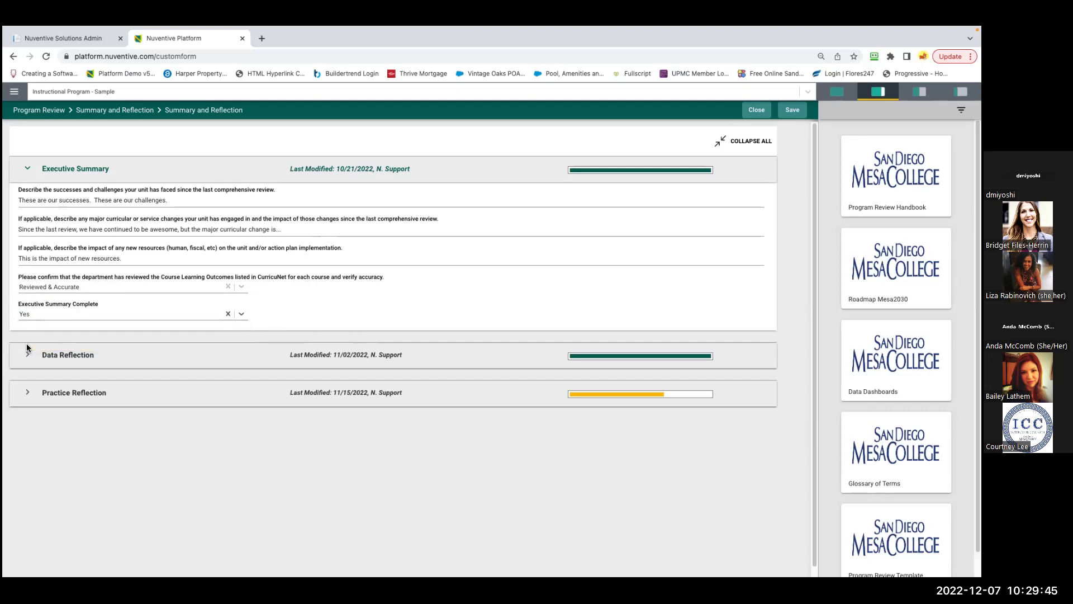
left_click(27, 354)
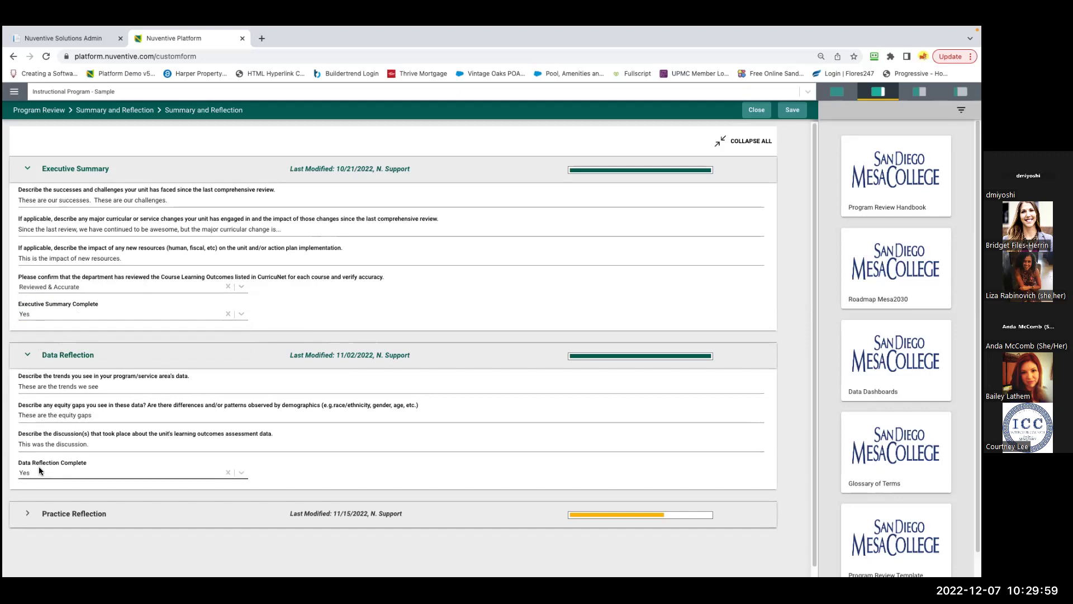
left_click(52, 473)
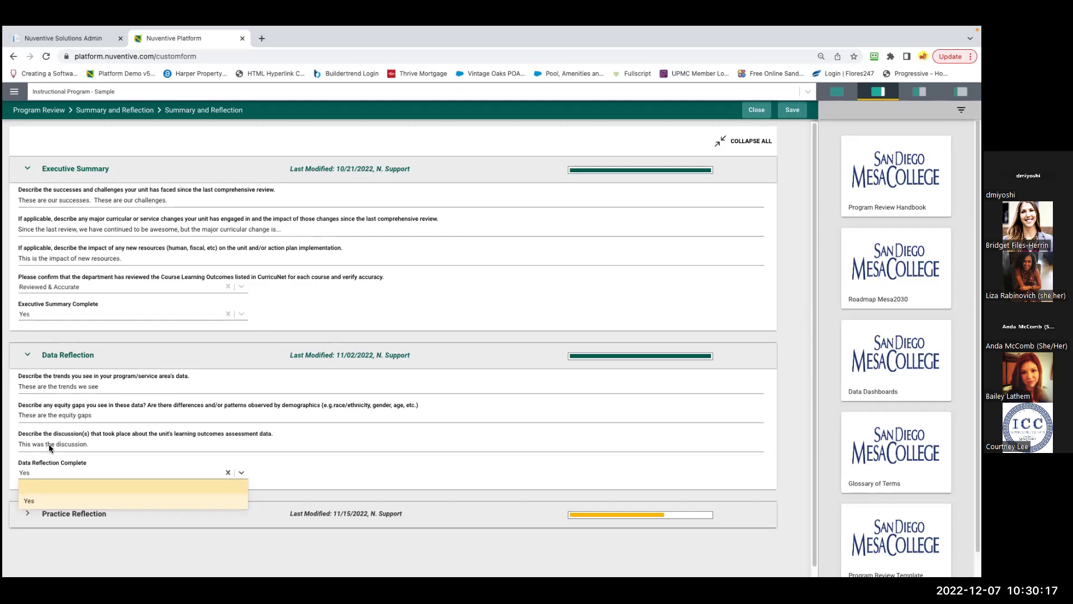
left_click(29, 502)
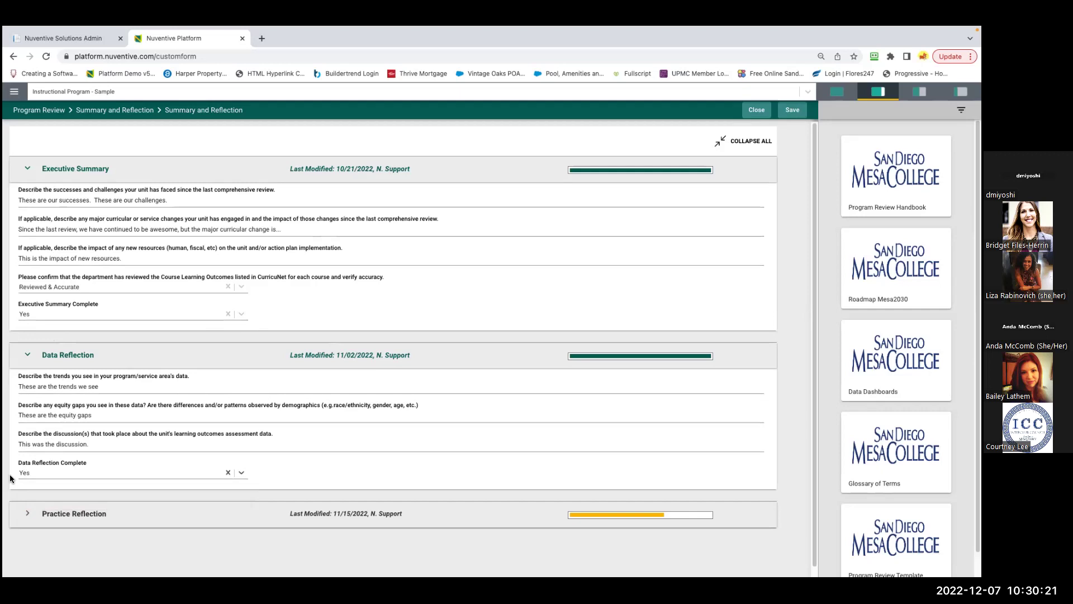
Expand the Practice Reflection section and collapse the Data Reflection and Executive Summary sections.
left_click(28, 512)
scroll(28, 513, "down", 1)
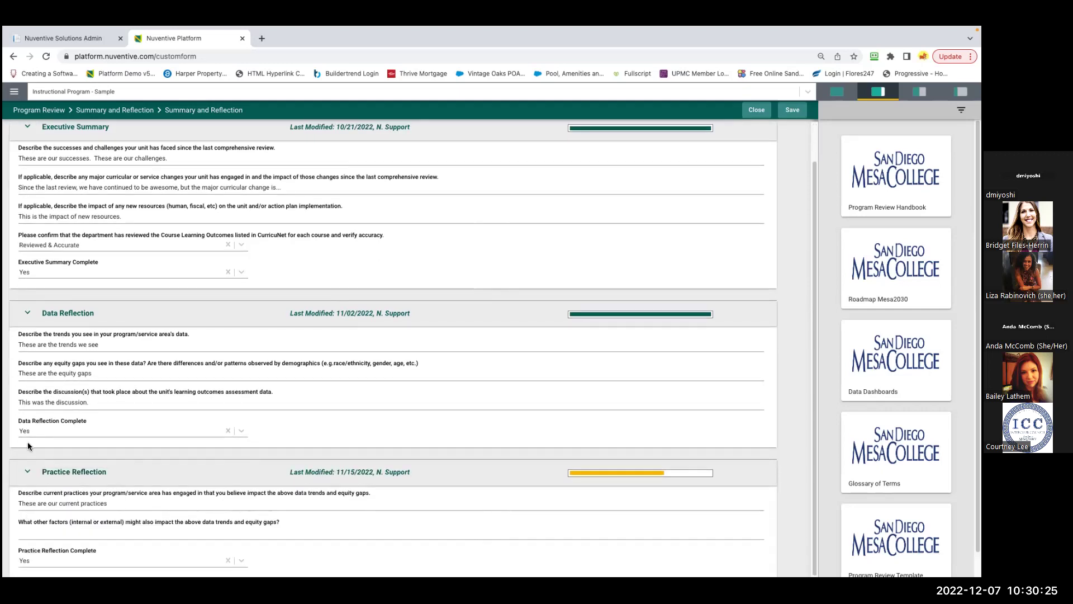
left_click(28, 315)
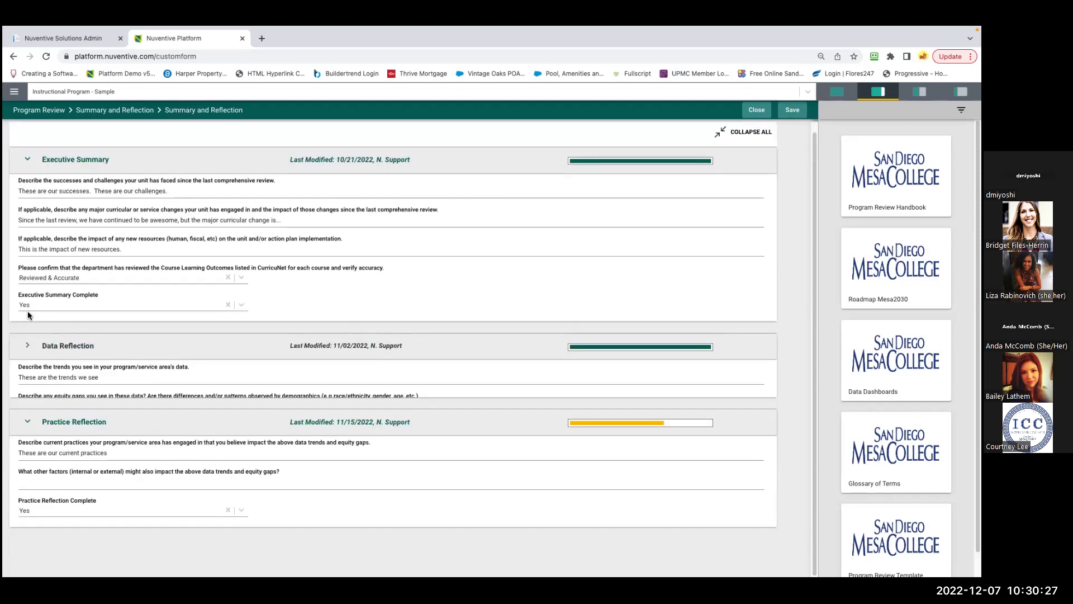
left_click(26, 157)
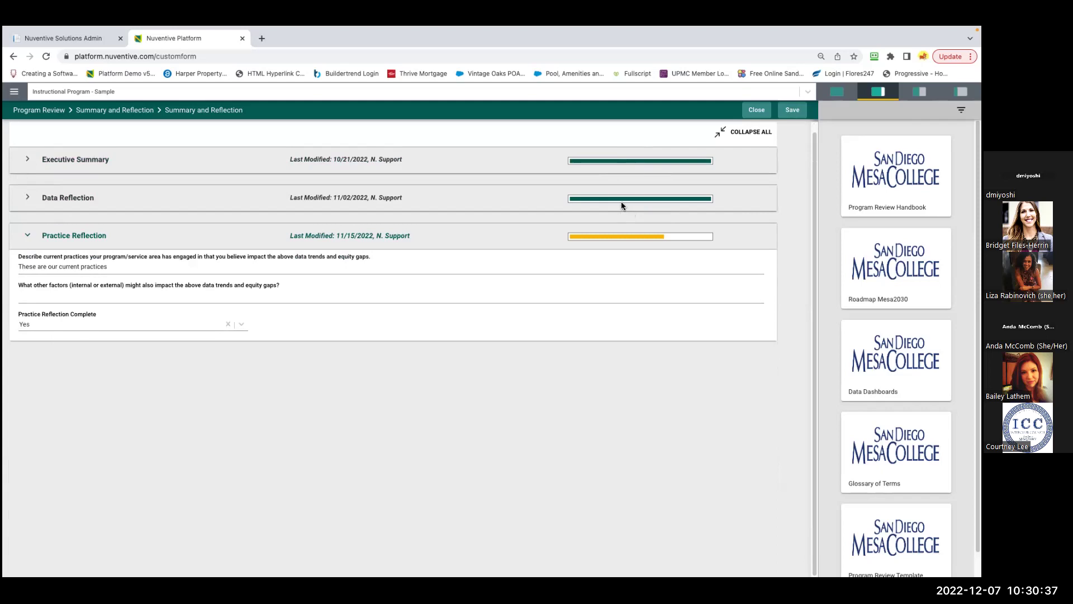
Answer the Practice Reflection question about other internal or external factors with "The other factors are...." and dismiss its hint.
mouse_move(622, 201)
mouse_move(624, 237)
left_click(90, 297)
type("The other factors are....")
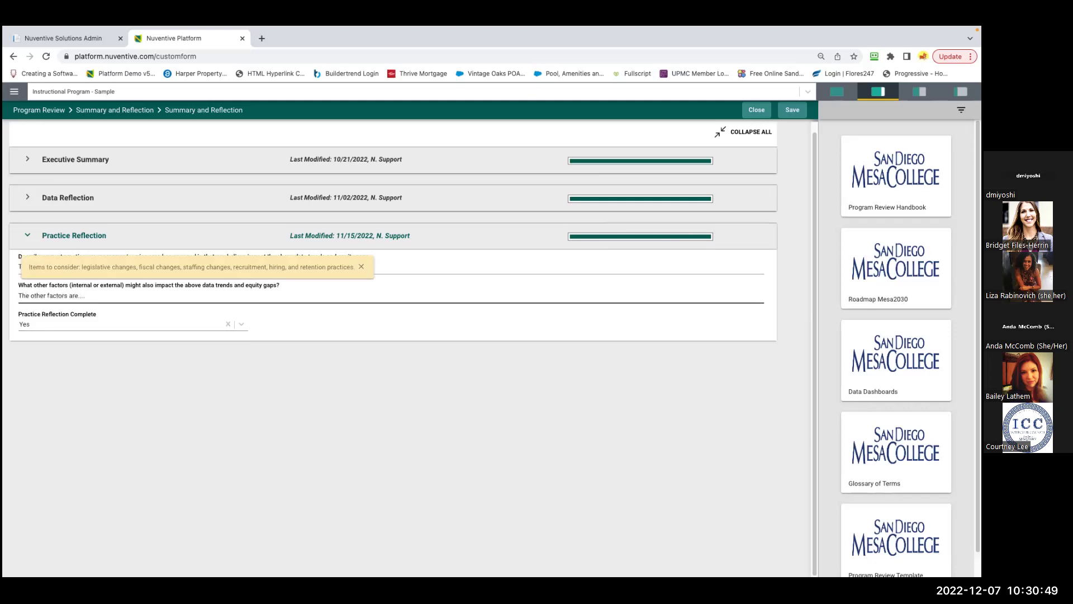
left_click(361, 266)
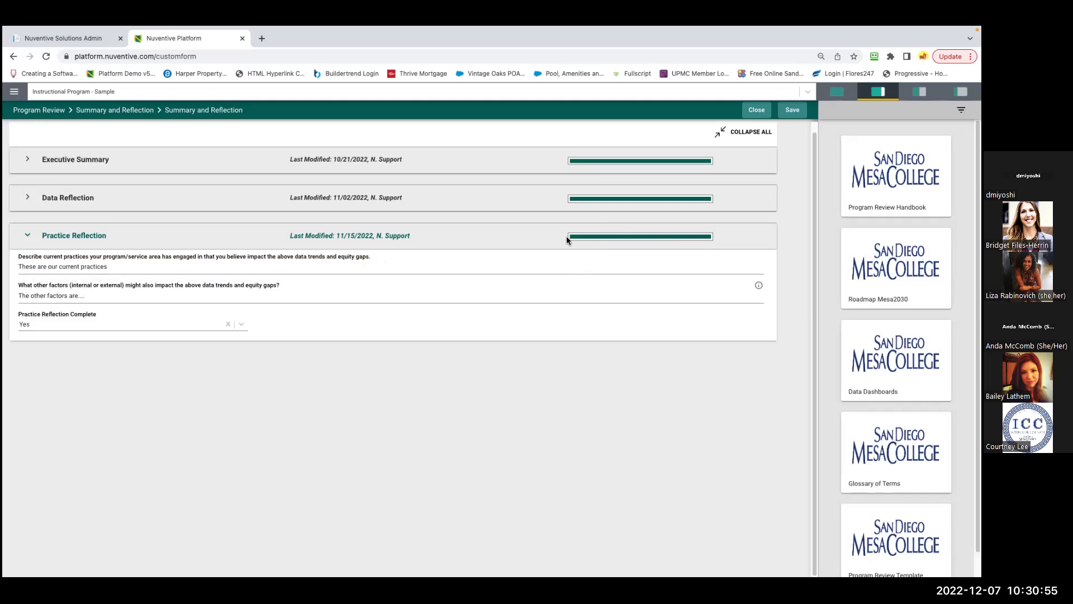
Save the Summary and Reflection form and leave it for the Academic Year list.
left_click(793, 112)
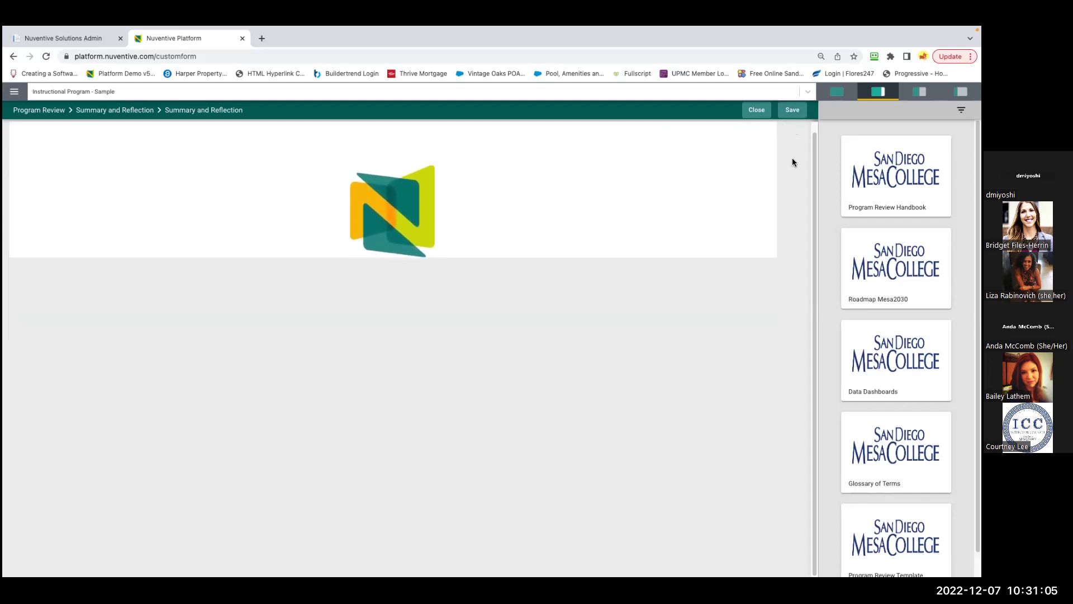
left_click(759, 111)
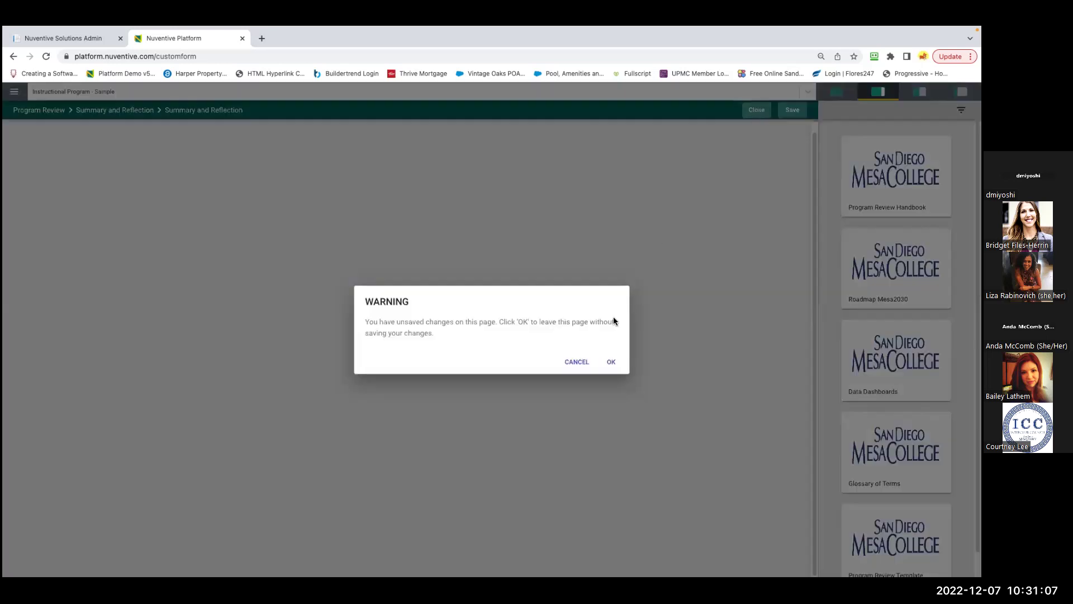
left_click(612, 362)
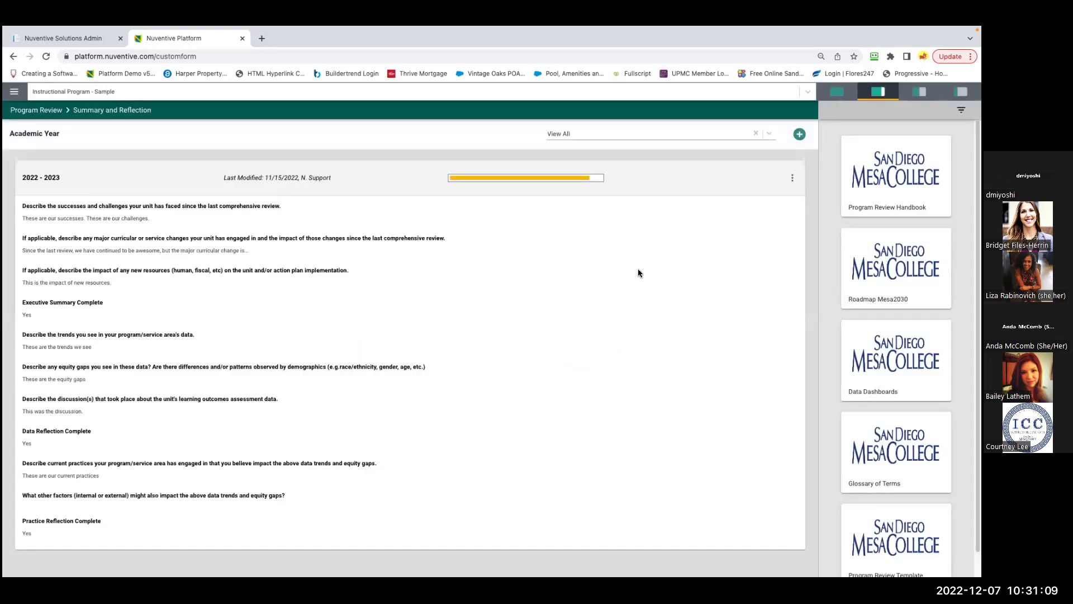
Reopen the 2022 - 2023 entry, check the saved Practice Reflection answers, and save and close the entry.
left_click(793, 177)
left_click(817, 177)
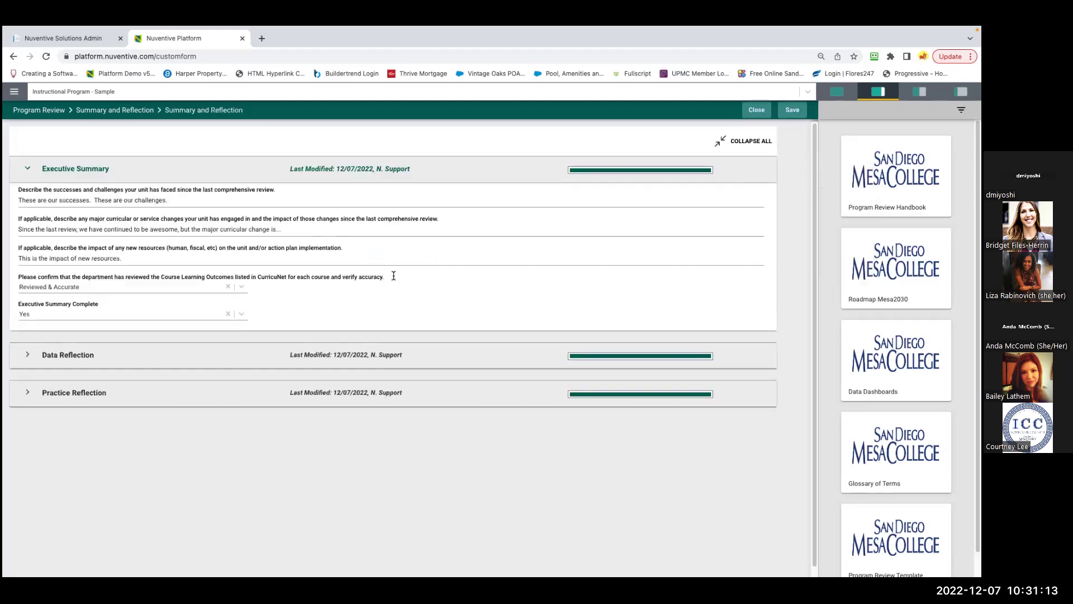
left_click(25, 392)
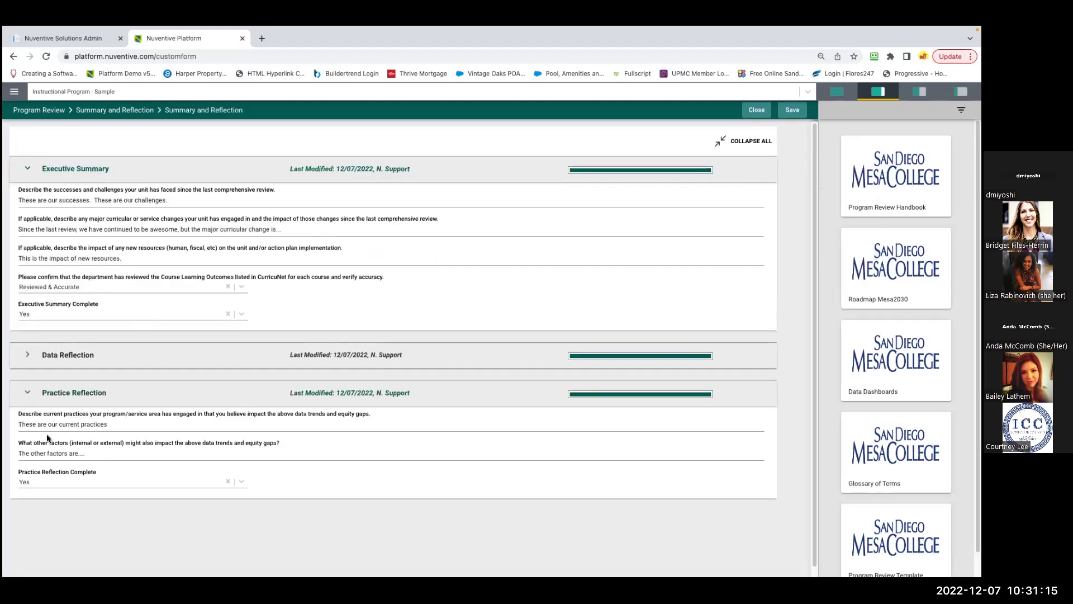
left_click(793, 110)
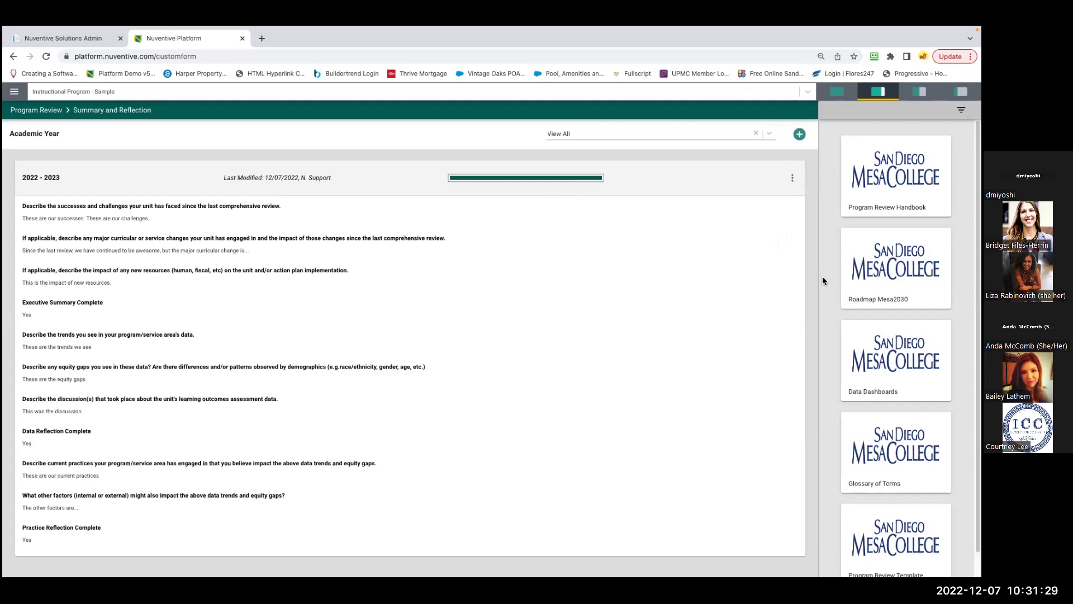
Look over the resource documents beside the form and open the Glossary of Terms in the enlarged document view.
scroll(822, 276, "down", 2)
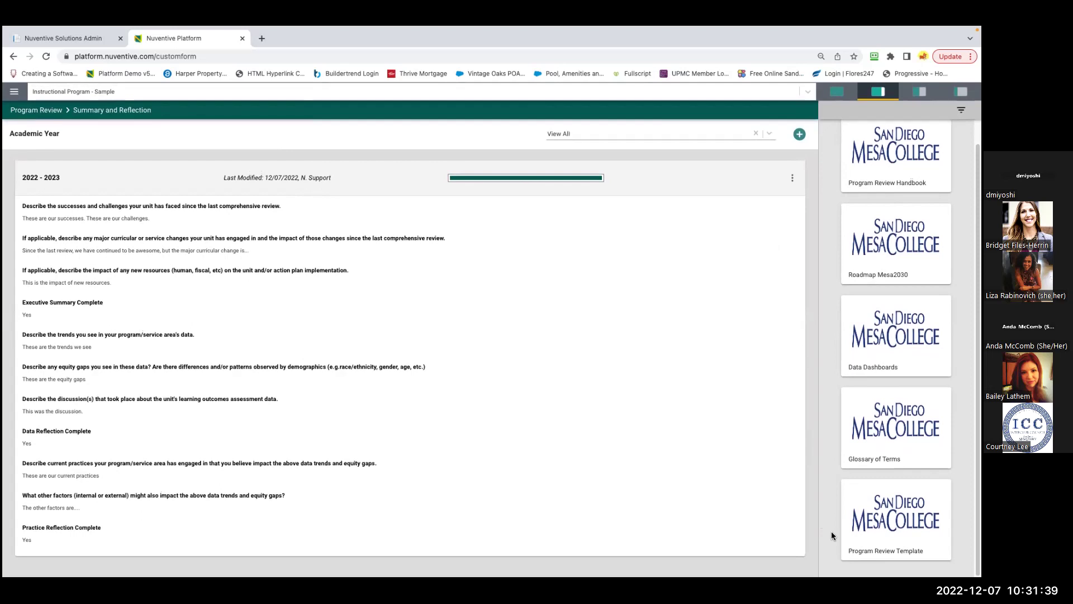
mouse_move(863, 539)
scroll(824, 234, "up", 1)
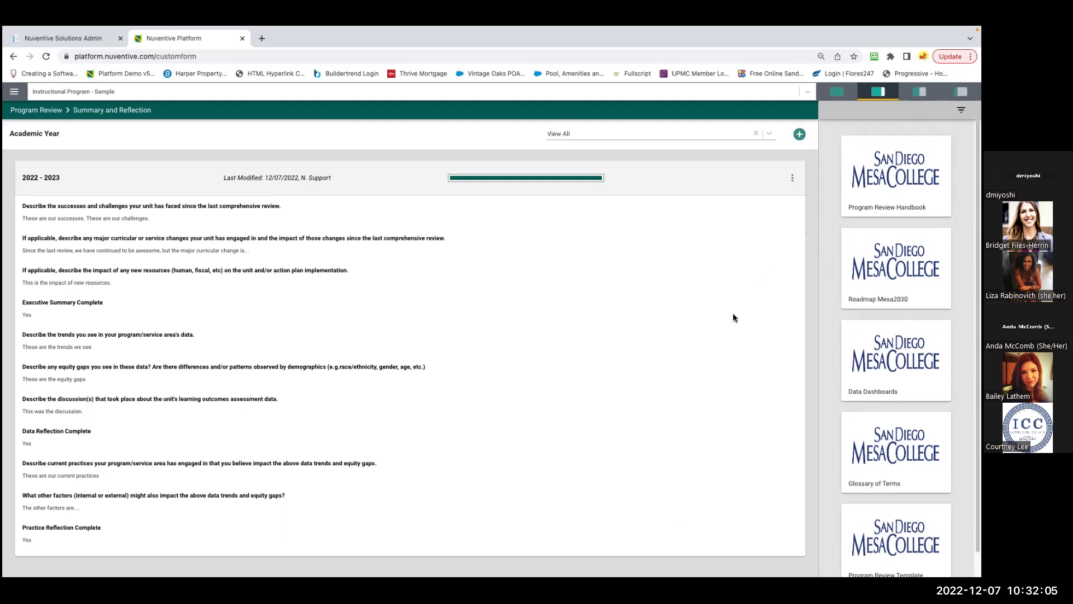
mouse_move(853, 397)
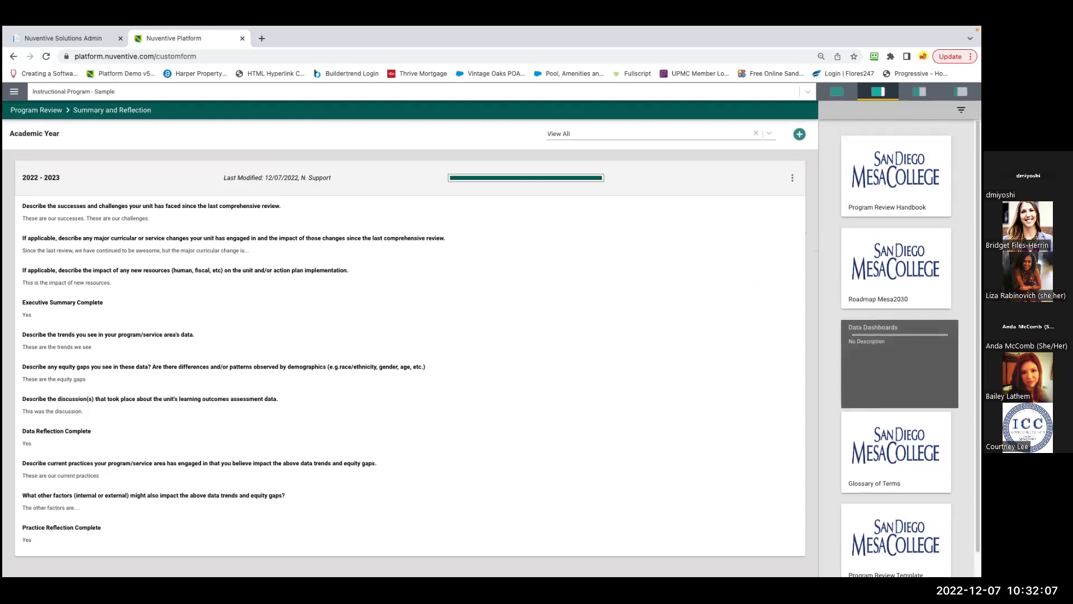
mouse_move(845, 193)
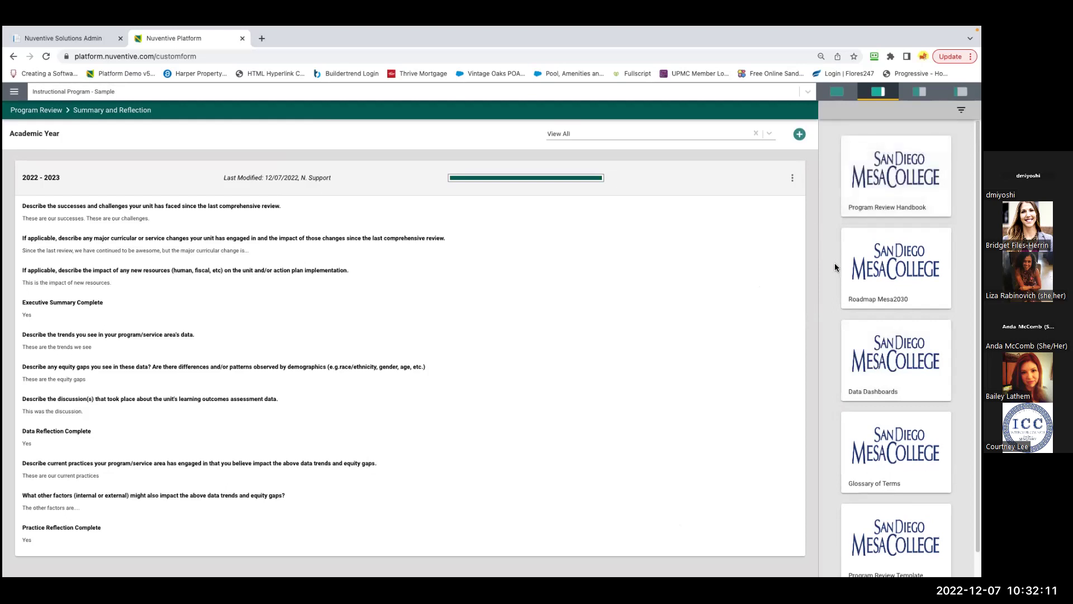
mouse_move(842, 473)
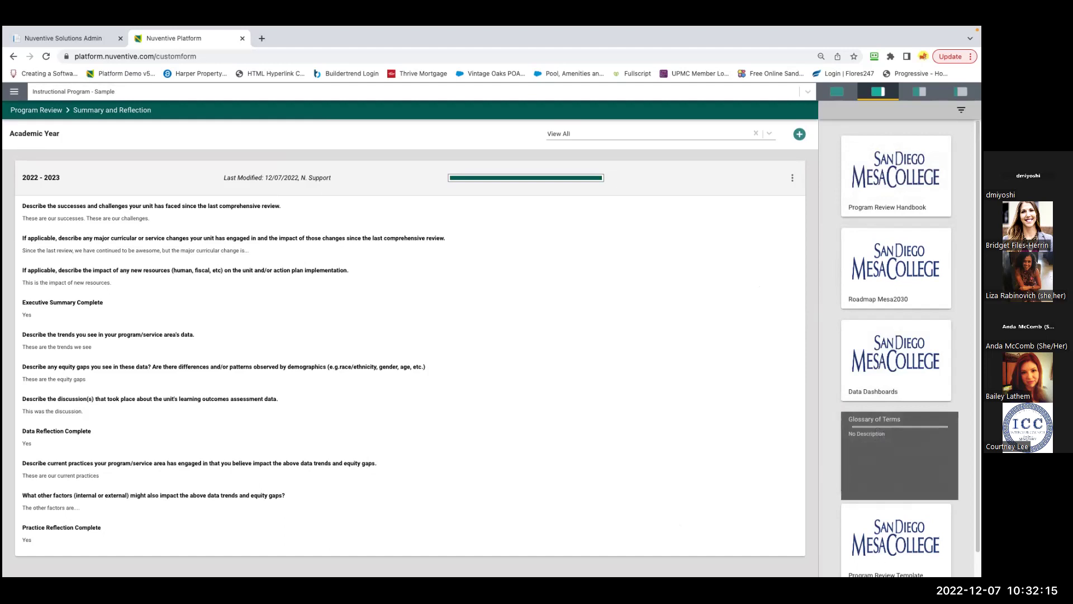
left_click(899, 456)
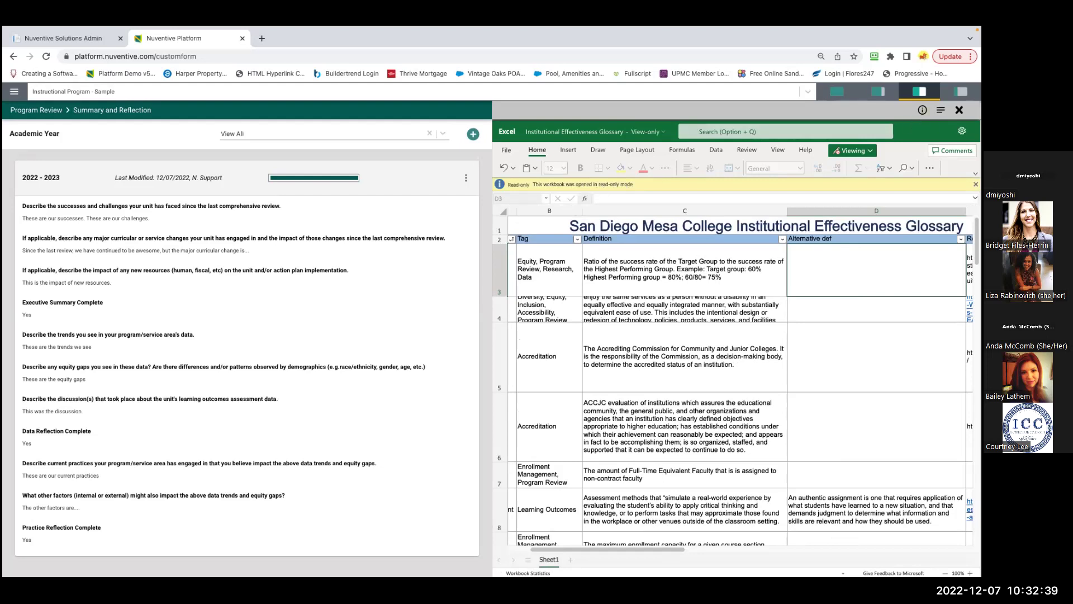
left_click(961, 91)
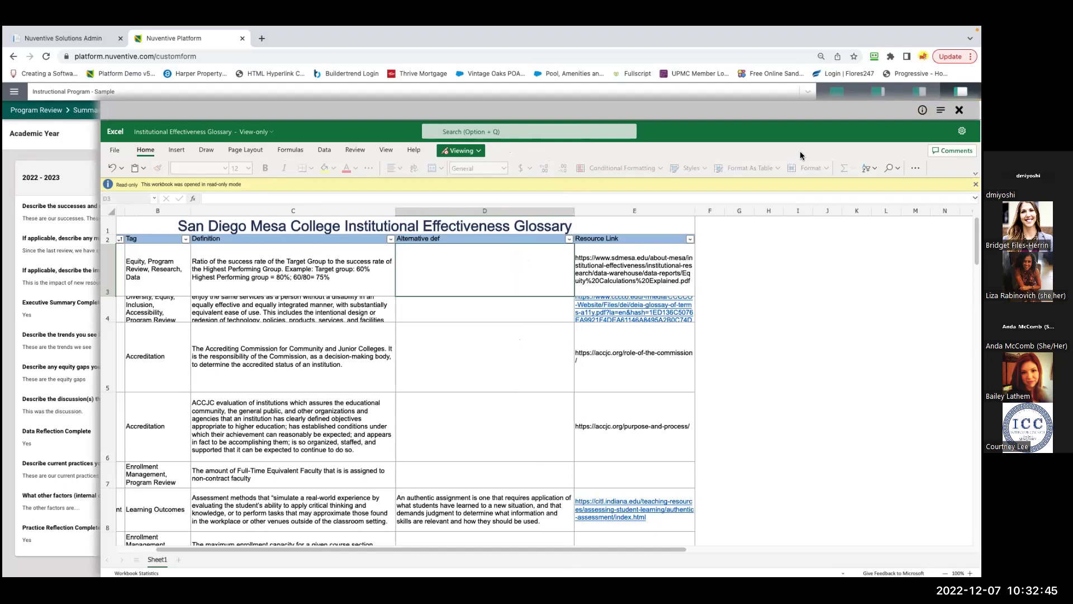
Check the sort and filter options of the Institutional Effectiveness Glossary workbook and close the document.
left_click(874, 166)
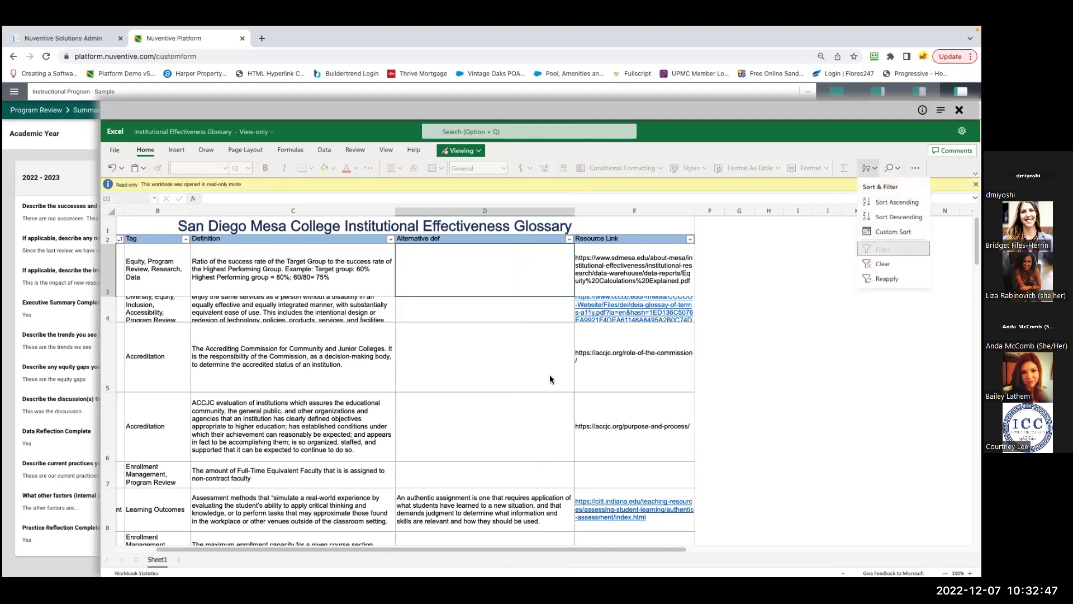
left_click(726, 378)
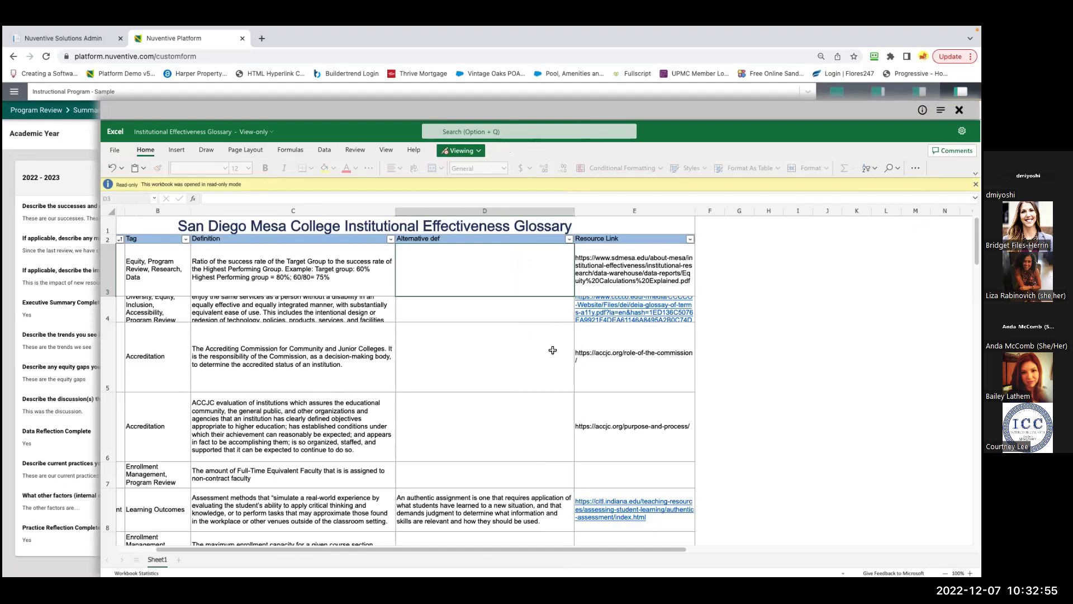
left_click(959, 109)
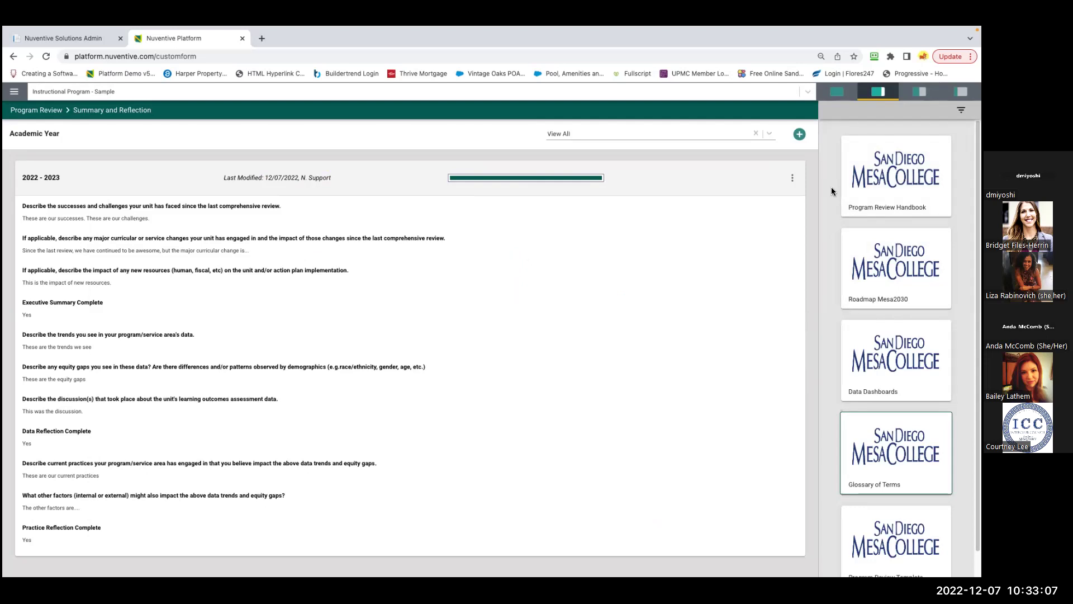
View the Student Characteristics sheet of the dashboard linked in the Data Dashboards document, and return to the Summary and Reflection page in Nuventive Platform.
left_click(870, 375)
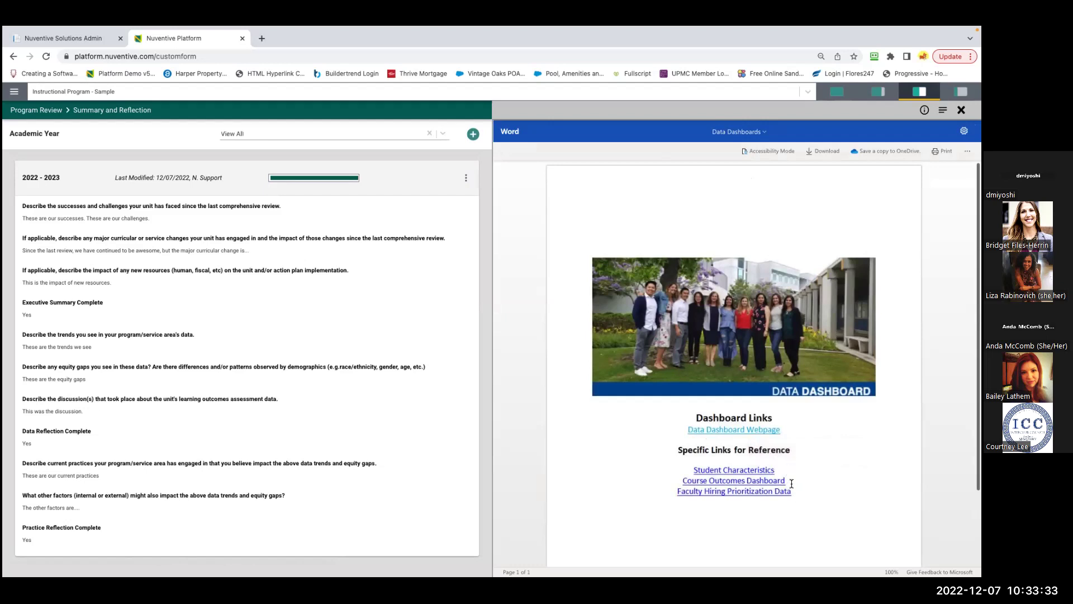
left_click(758, 473)
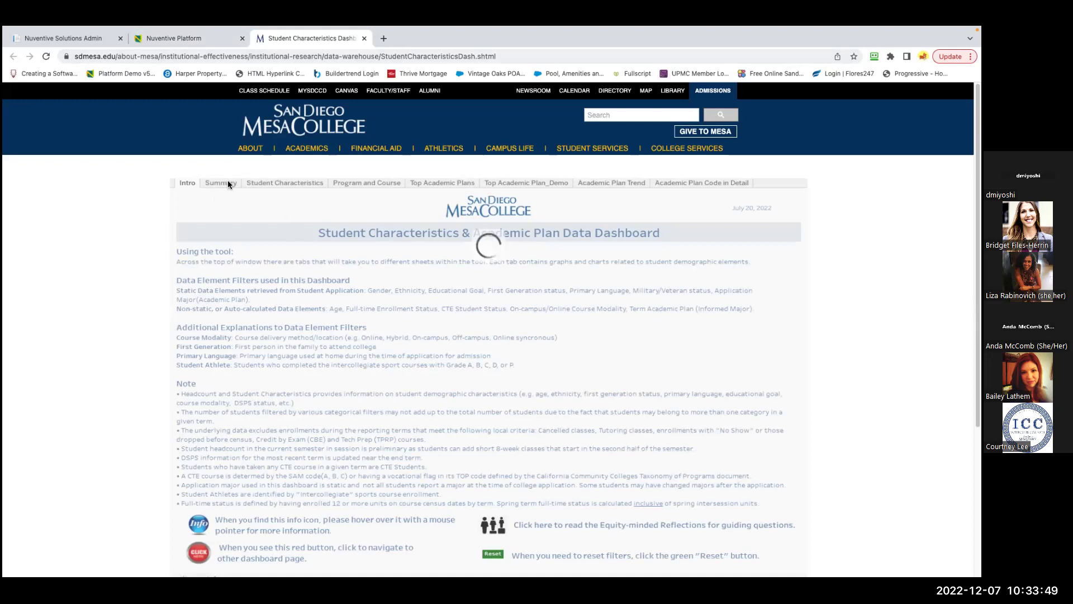
left_click(281, 183)
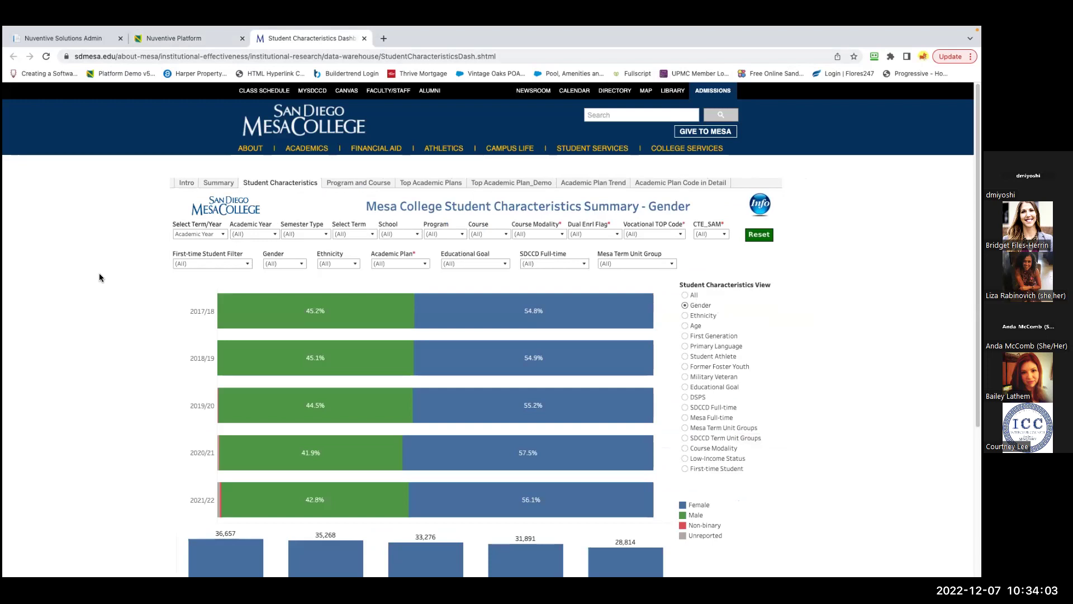
left_click(173, 38)
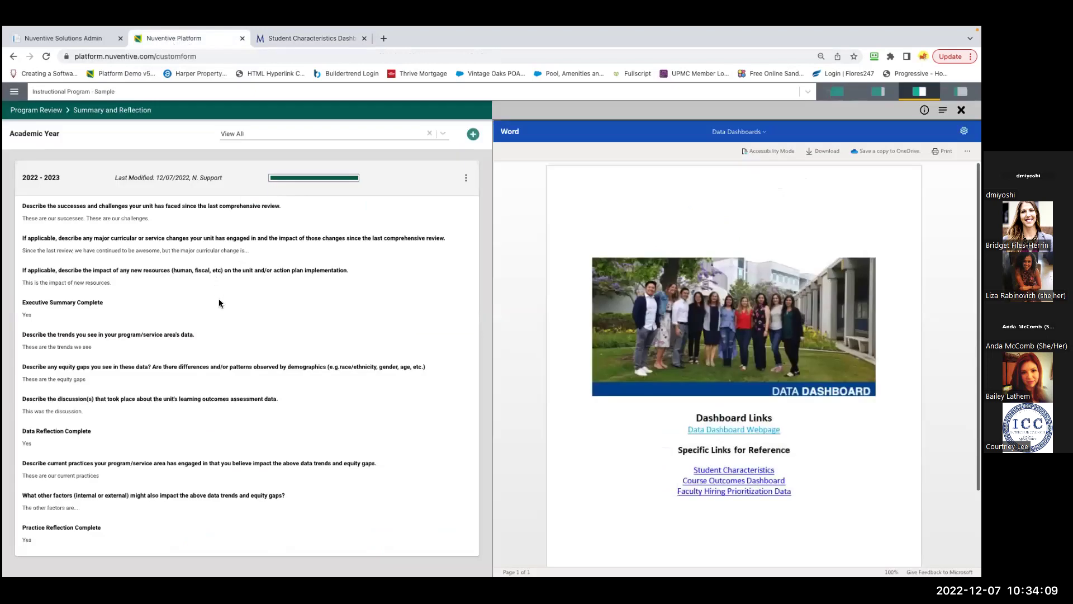
left_click(878, 92)
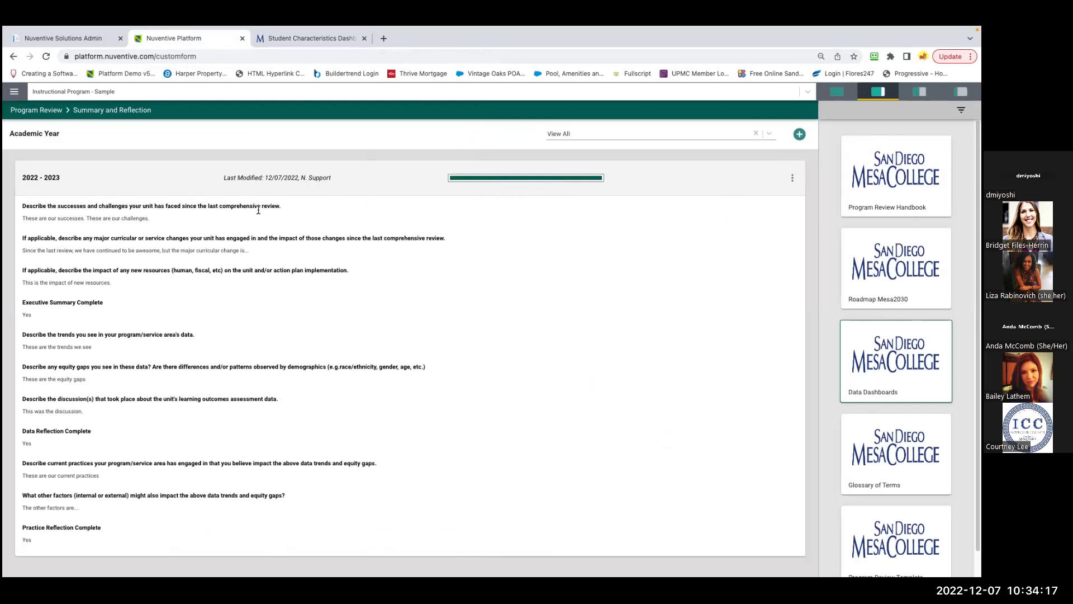
Open the Program Review Resources page and browse its documents down to Program Review Archives and the Acronym Dictionary.
left_click(15, 93)
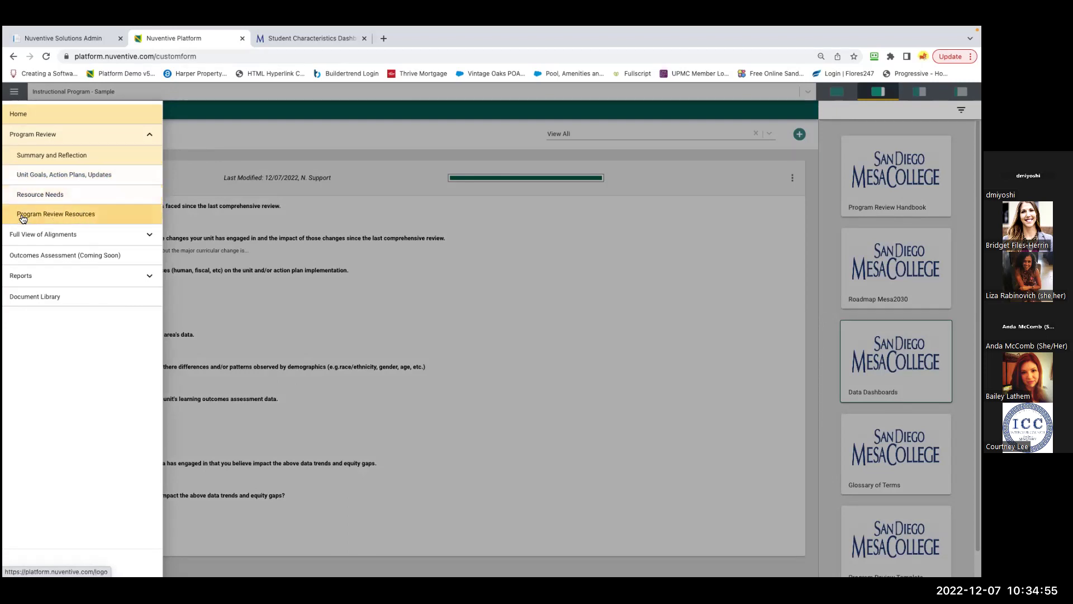
left_click(74, 217)
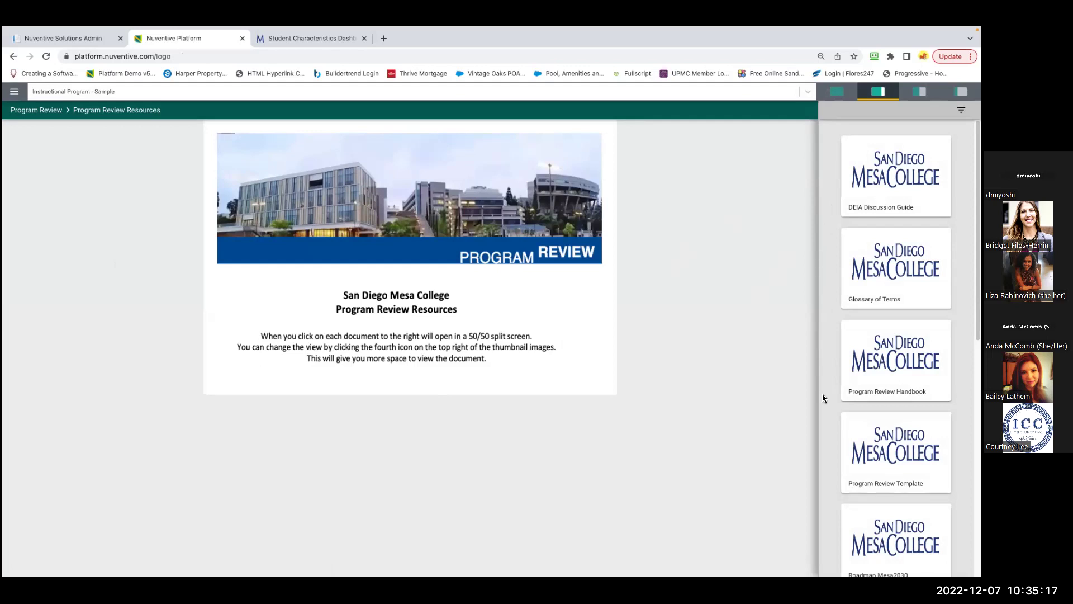
scroll(823, 439, "down", 3)
scroll(825, 442, "down", 5)
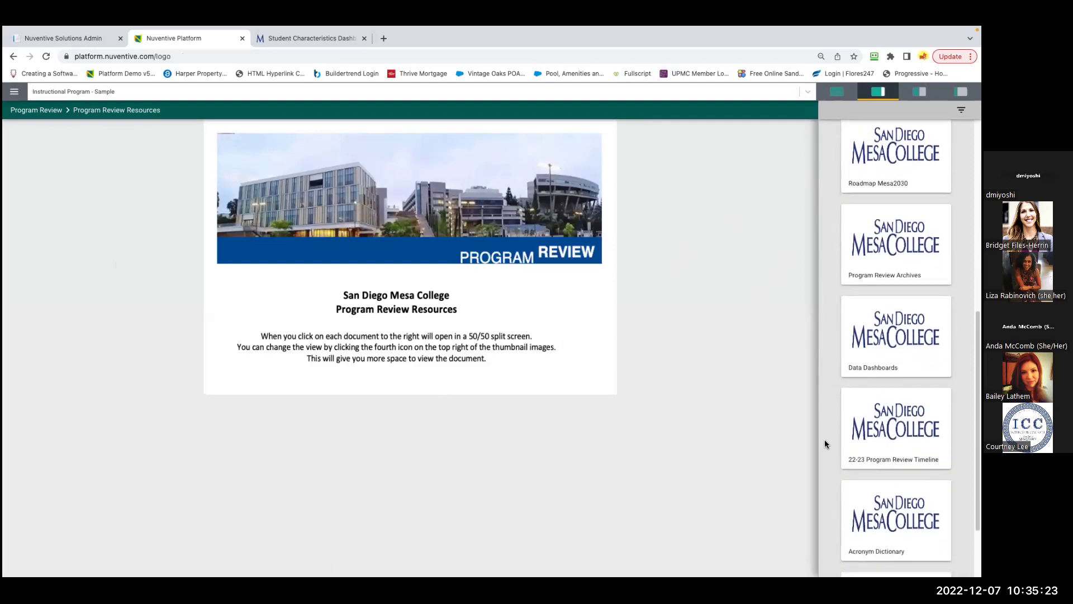
mouse_move(853, 279)
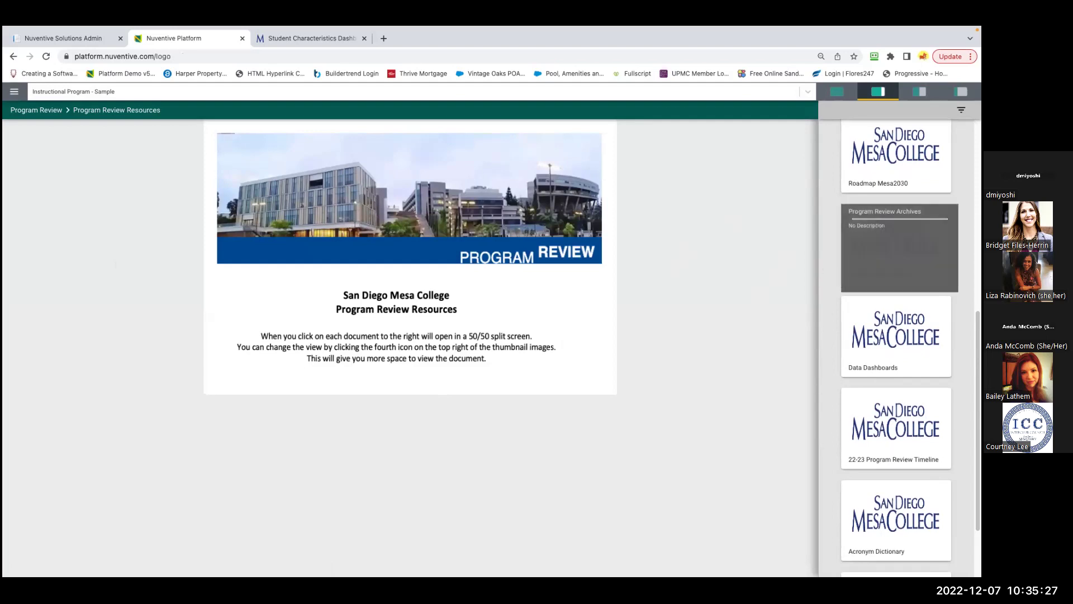
View the 2021-2022 archives web page linked in the Program Review Archives document, and return to the resource thumbnails in Nuventive Platform.
left_click(872, 260)
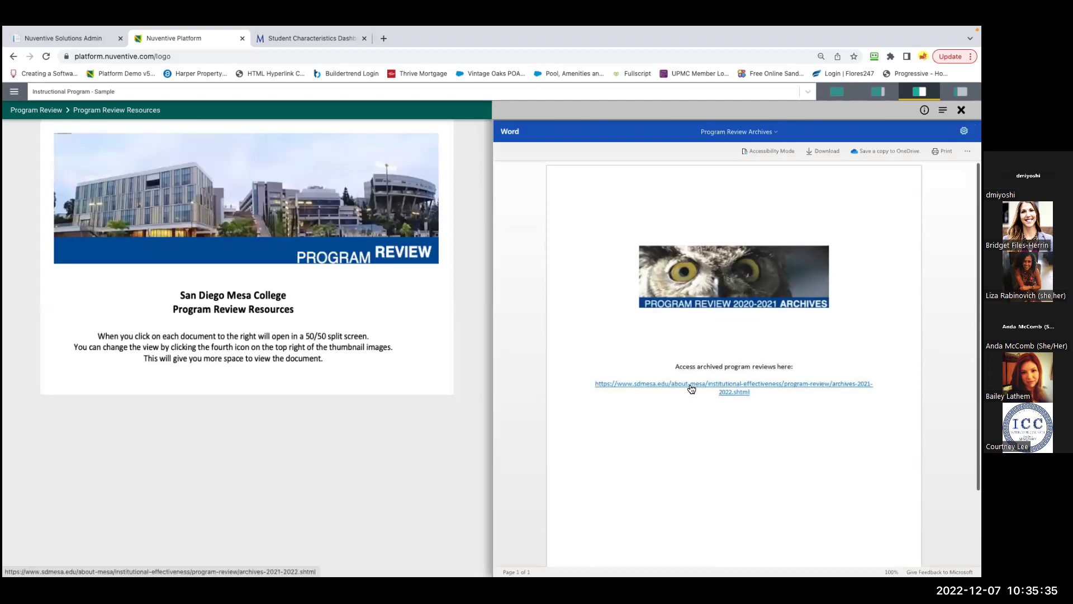
left_click(748, 396)
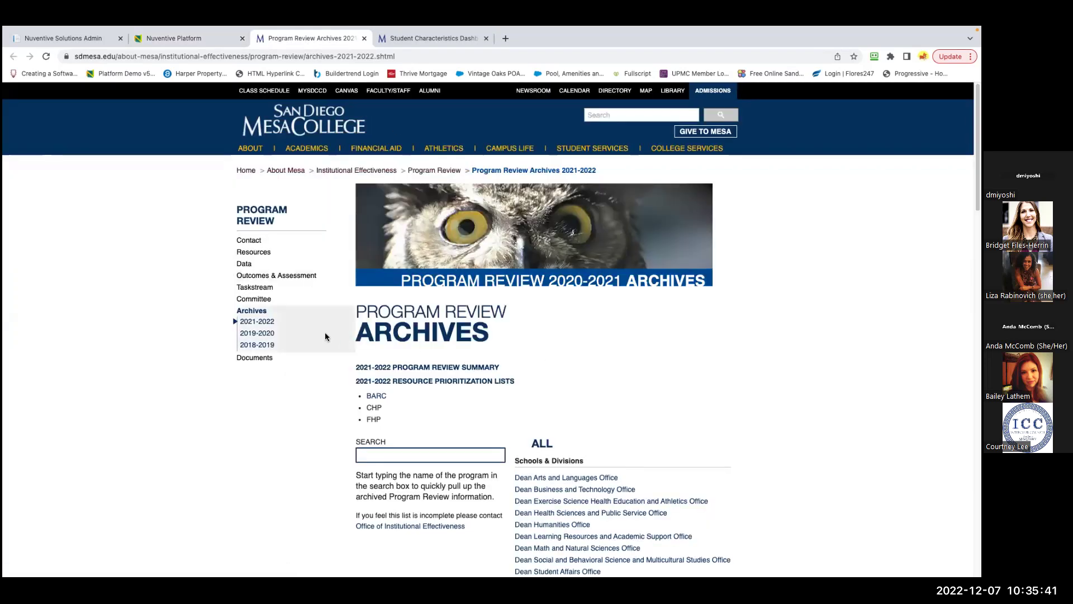
scroll(426, 436, "down", 3)
scroll(425, 439, "down", 6)
scroll(424, 438, "up", 10)
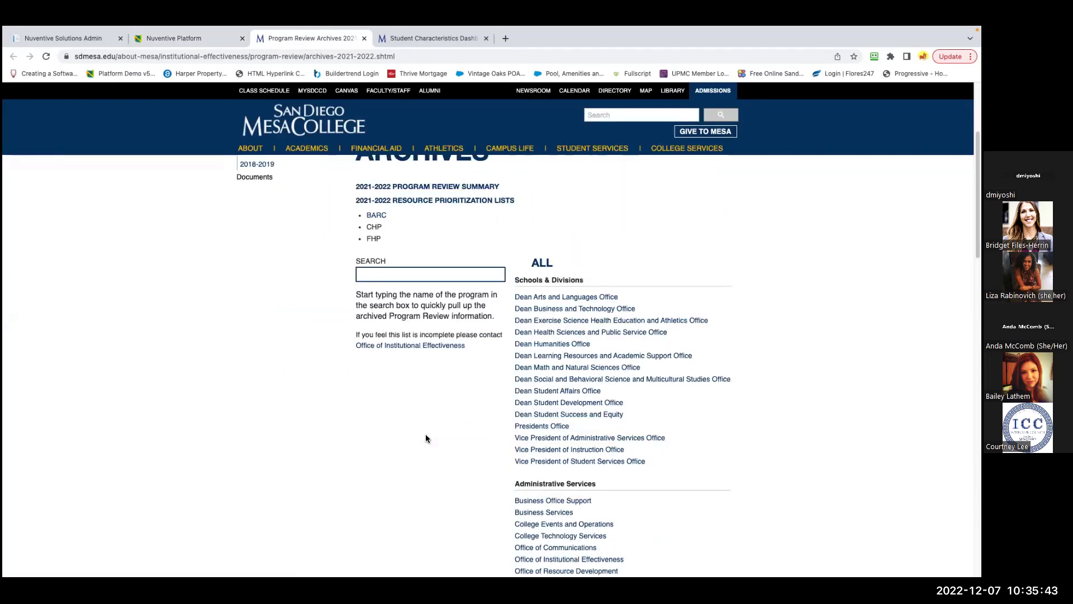
left_click(189, 38)
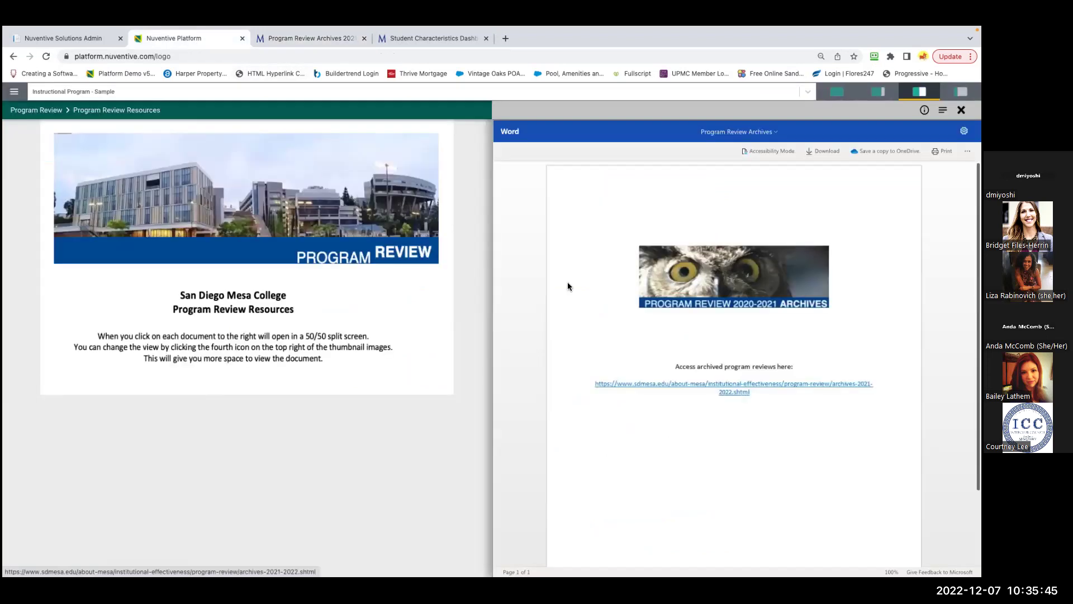
left_click(876, 93)
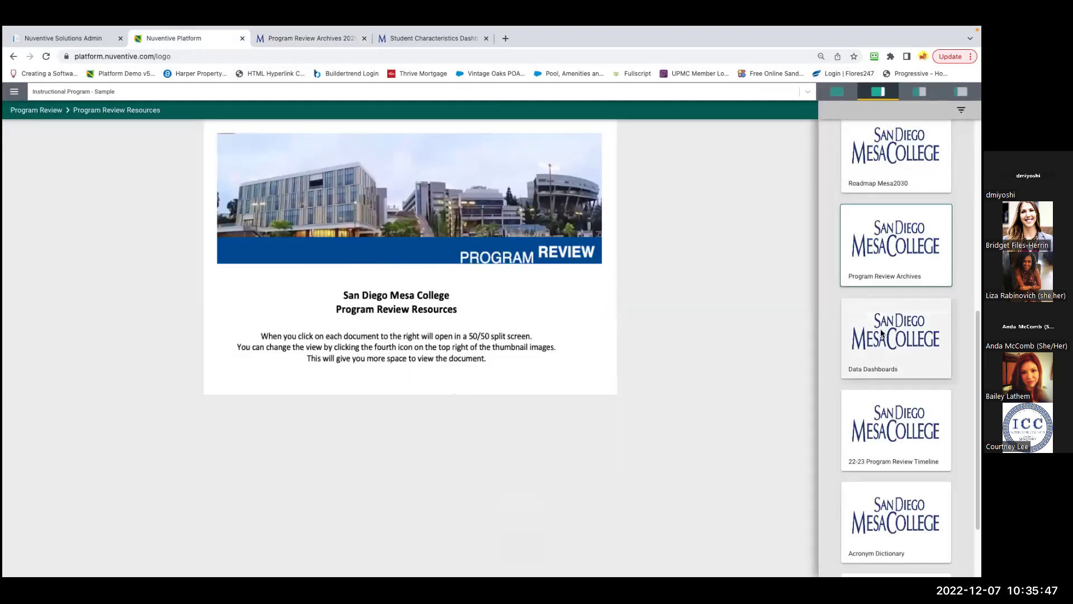
View the Resource Link Library workbook from the program review resources and return to the document thumbnails.
scroll(833, 514, "down", 2)
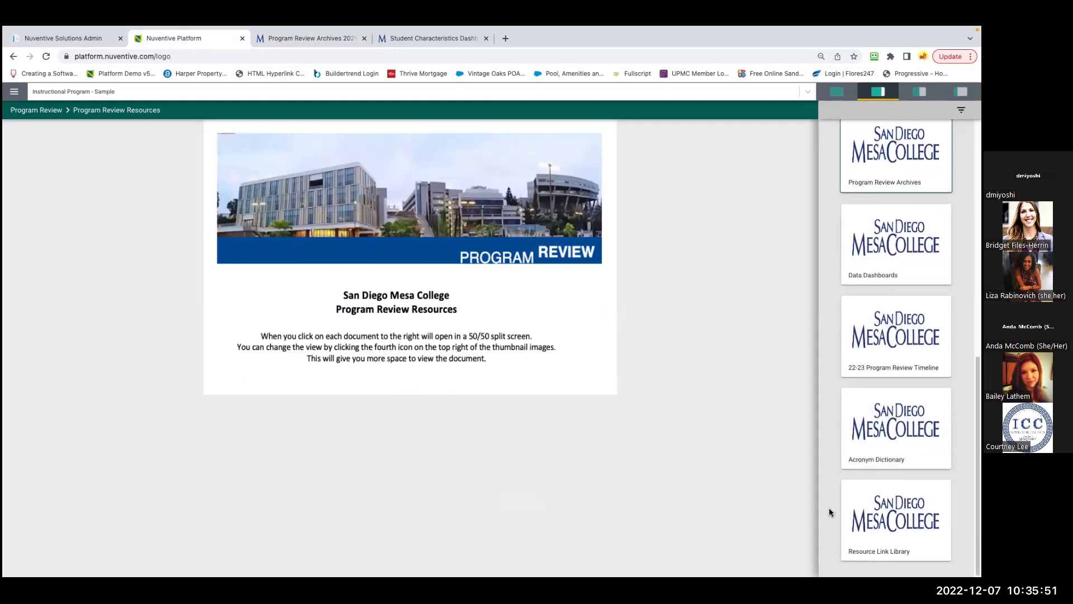
mouse_move(894, 521)
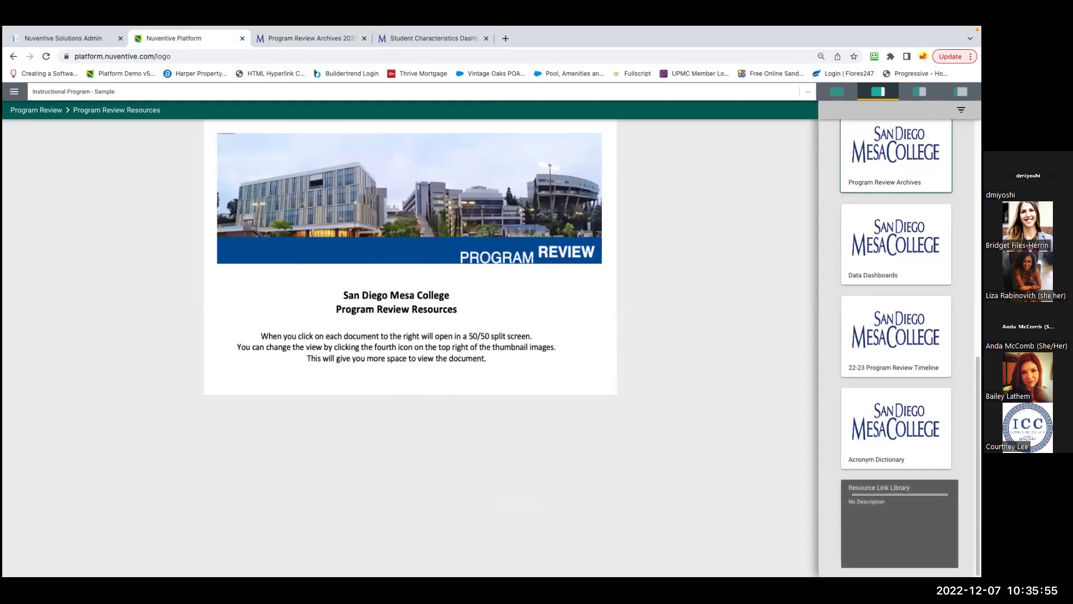
left_click(894, 521)
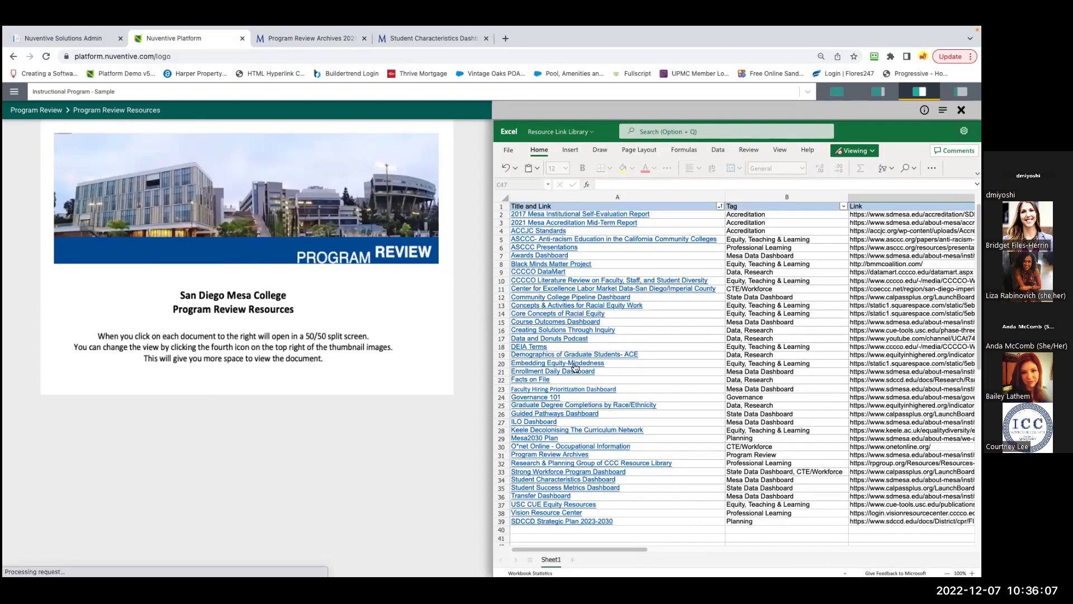
left_click(879, 92)
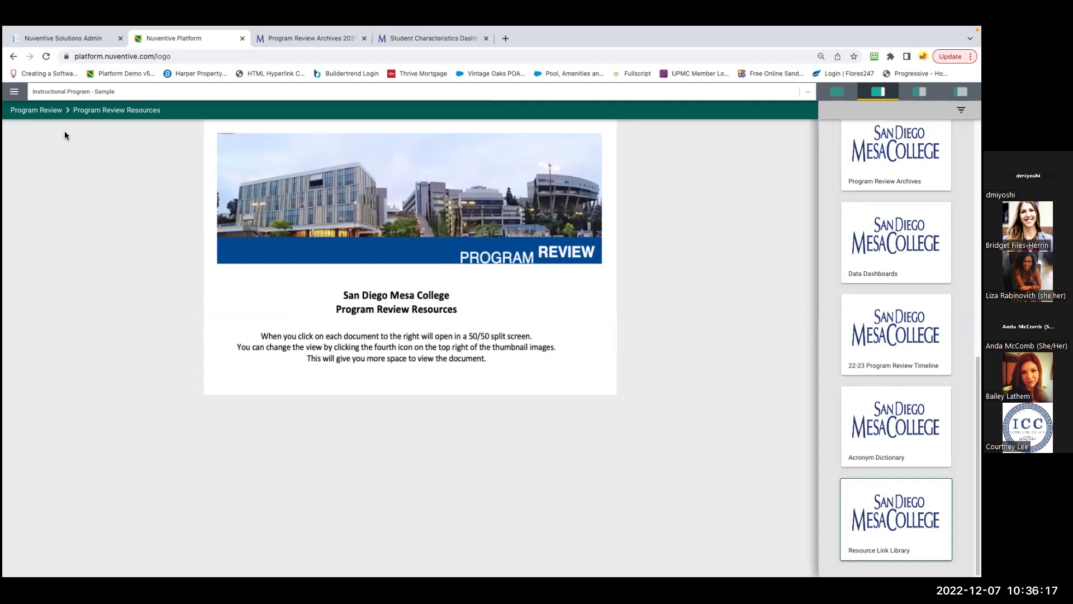
Open the Unit Goals, Action Plans, Updates page and look over the resource documents beside the goals list.
left_click(17, 94)
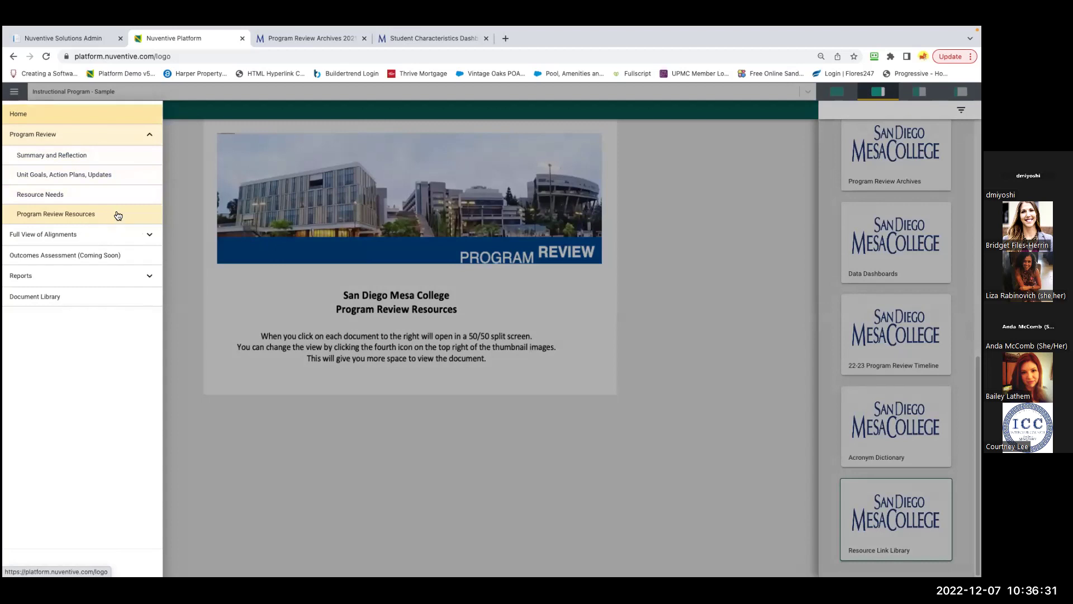
left_click(103, 178)
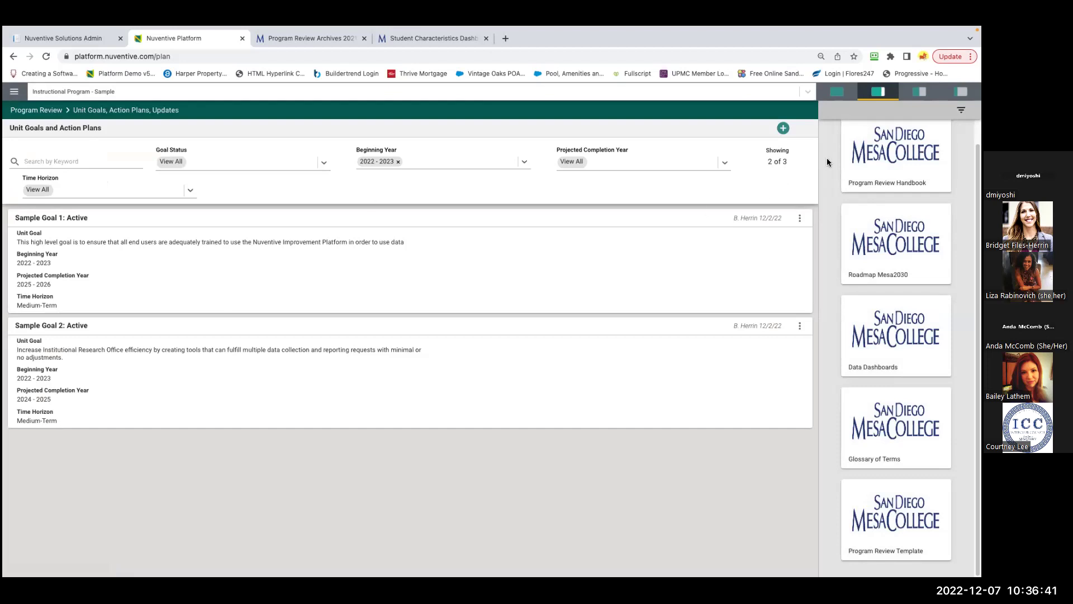
scroll(827, 162, "up", 1)
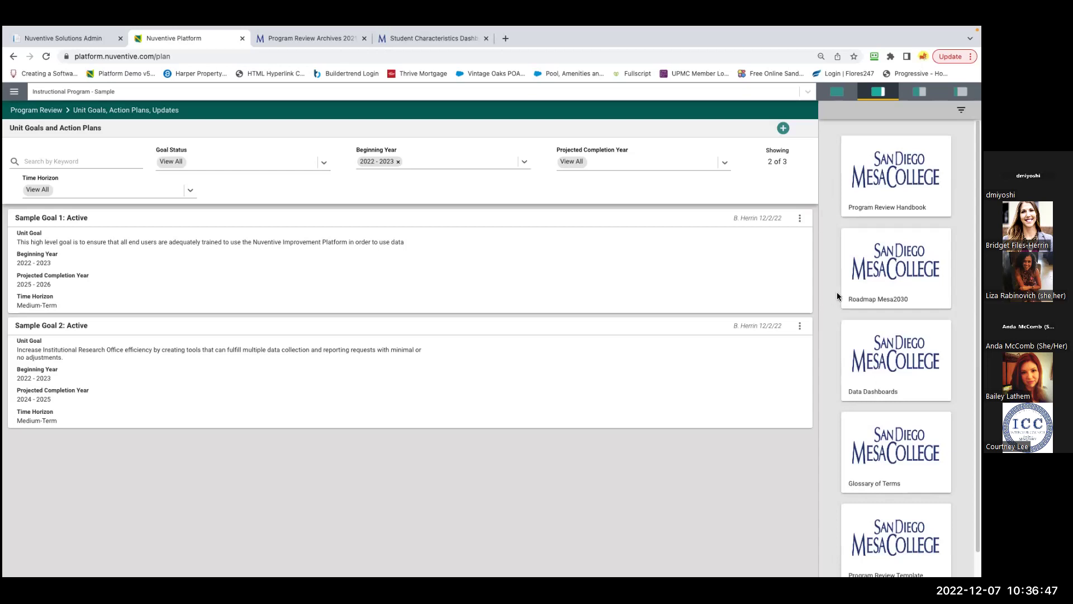
scroll(834, 477, "down", 1)
scroll(834, 477, "up", 1)
scroll(833, 476, "down", 1)
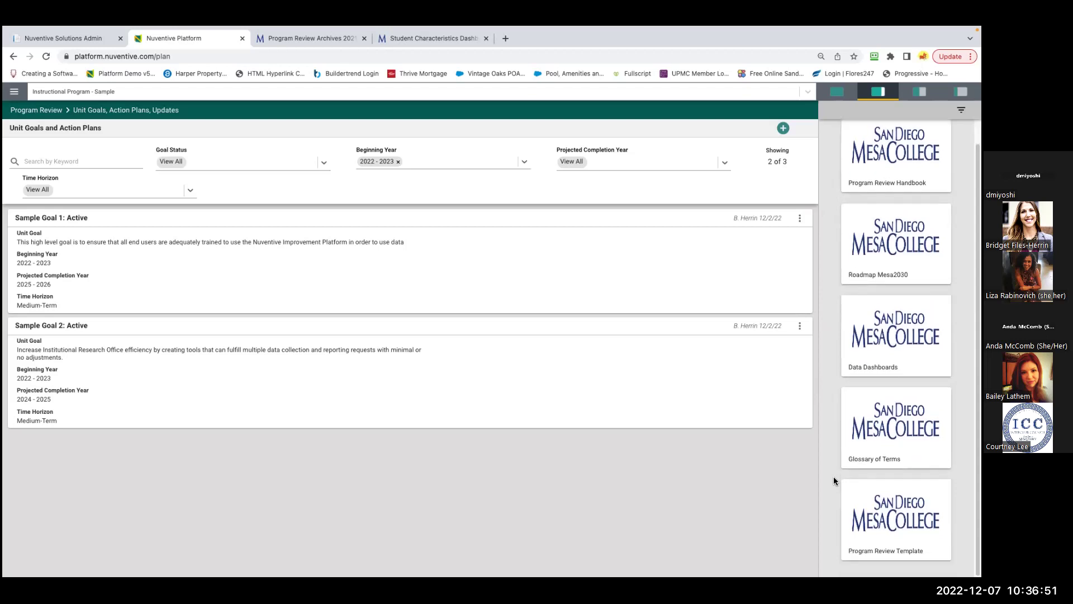
scroll(833, 476, "up", 1)
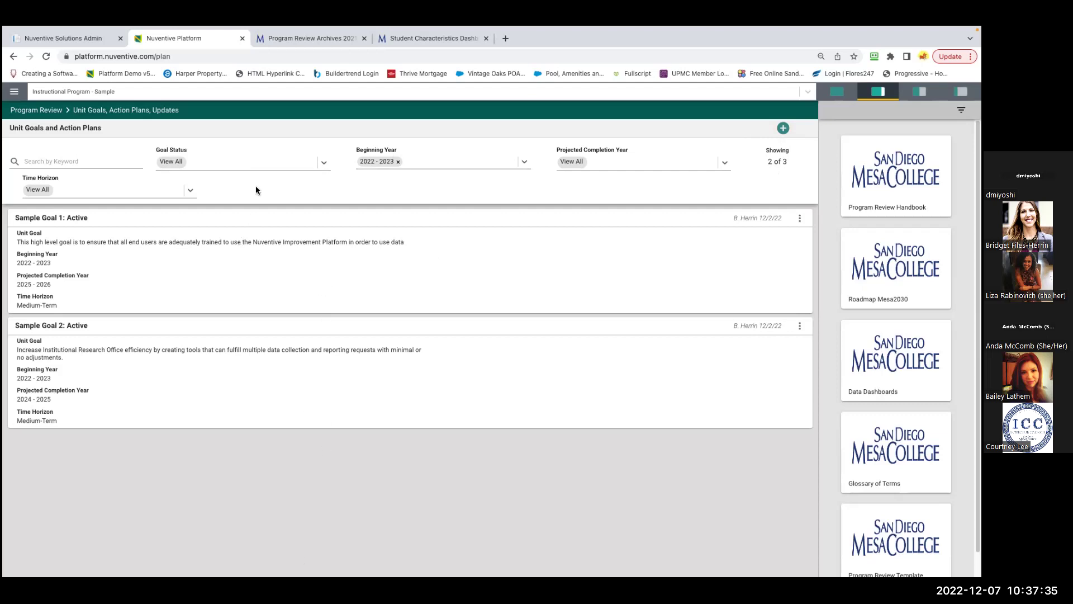
Remove the 2022 - 2023 Beginning Year filter from the unit goals list and look over the goals.
left_click(398, 161)
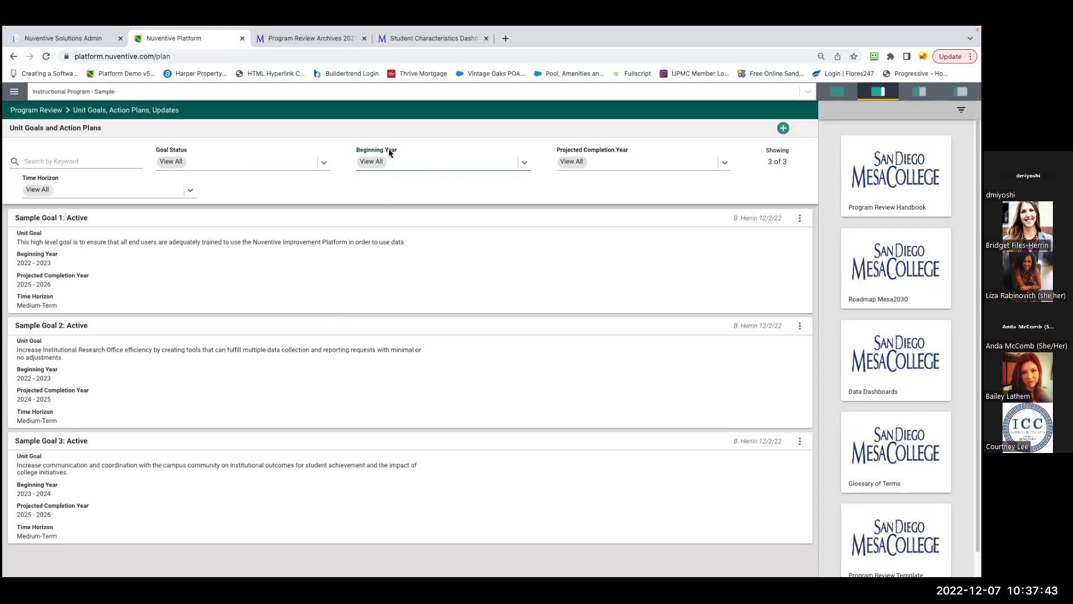
scroll(379, 401, "up", 1)
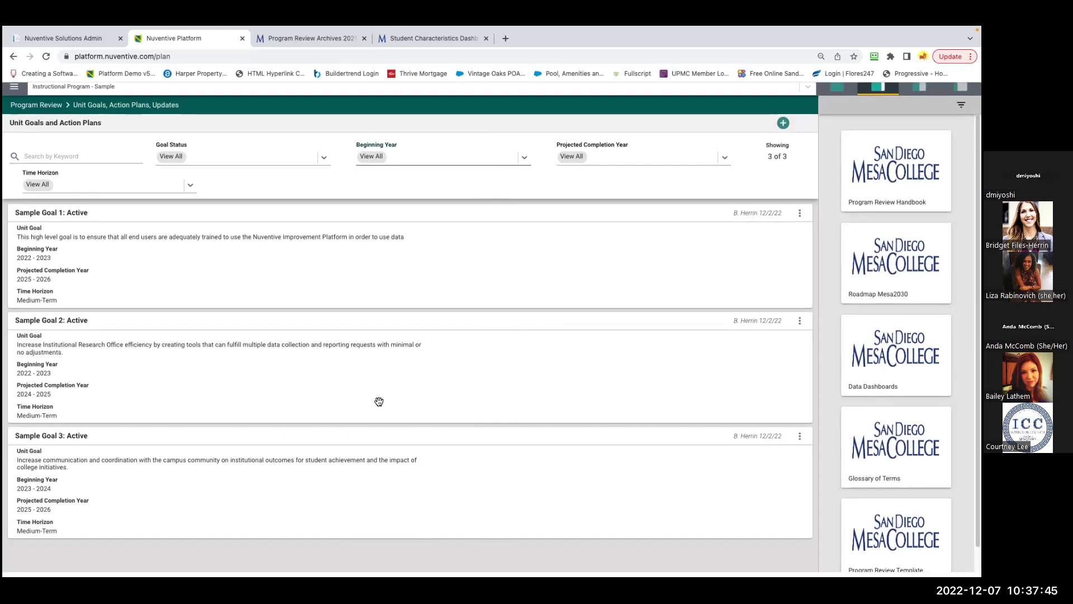
scroll(379, 402, "down", 1)
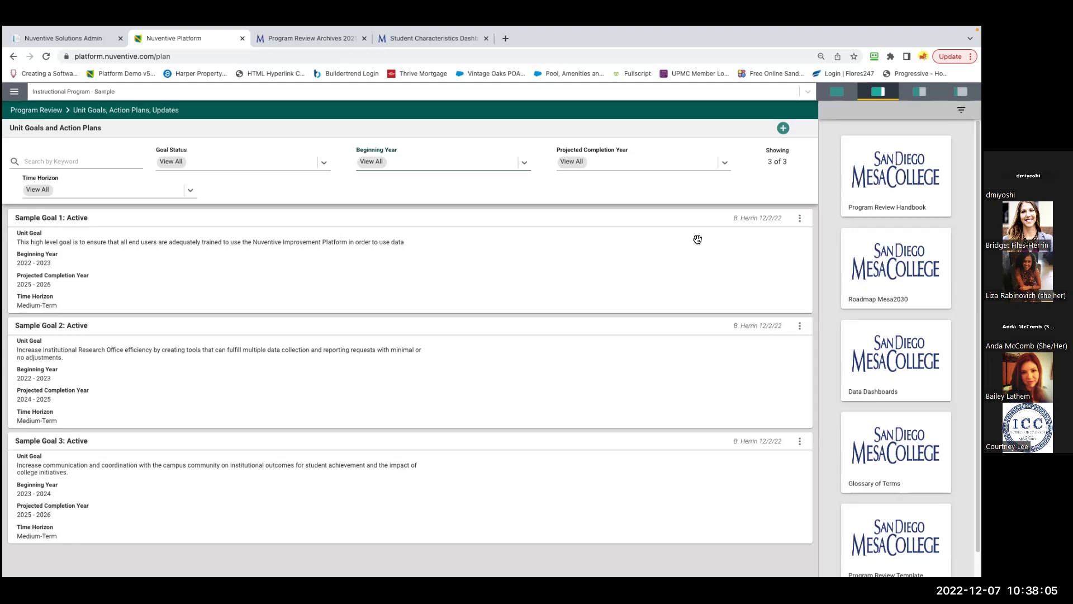
Check the actions available for Sample Goal 1 and open the goal for editing.
left_click(800, 220)
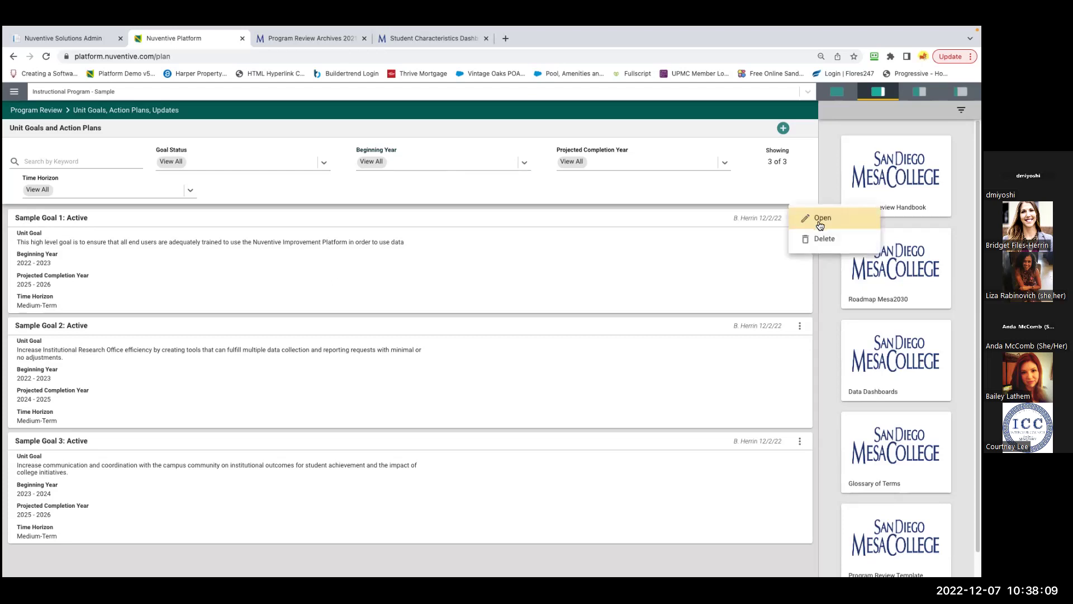
left_click(703, 250)
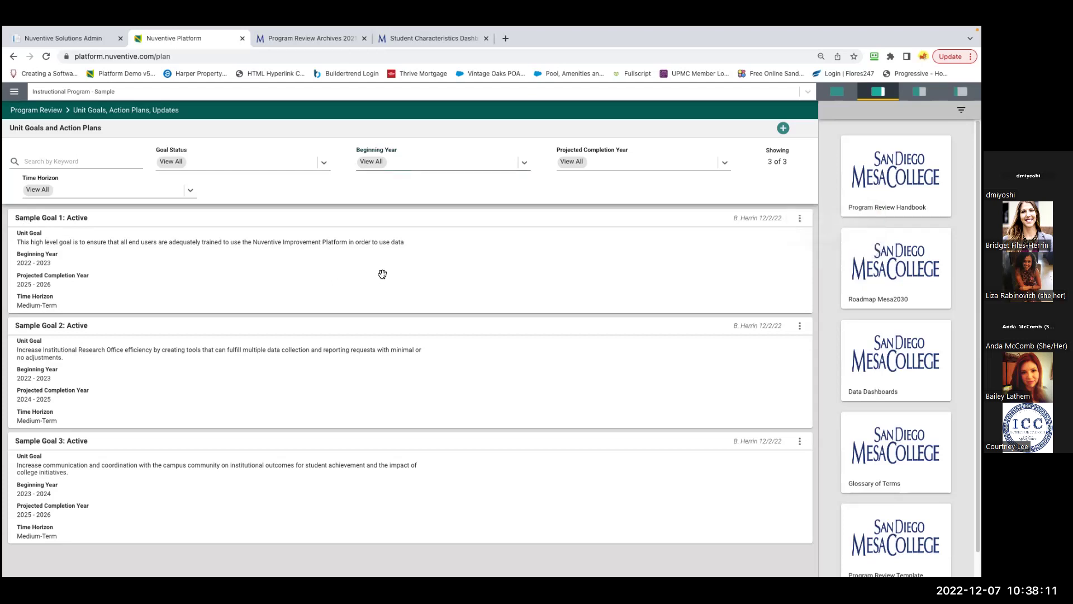
left_click(383, 274)
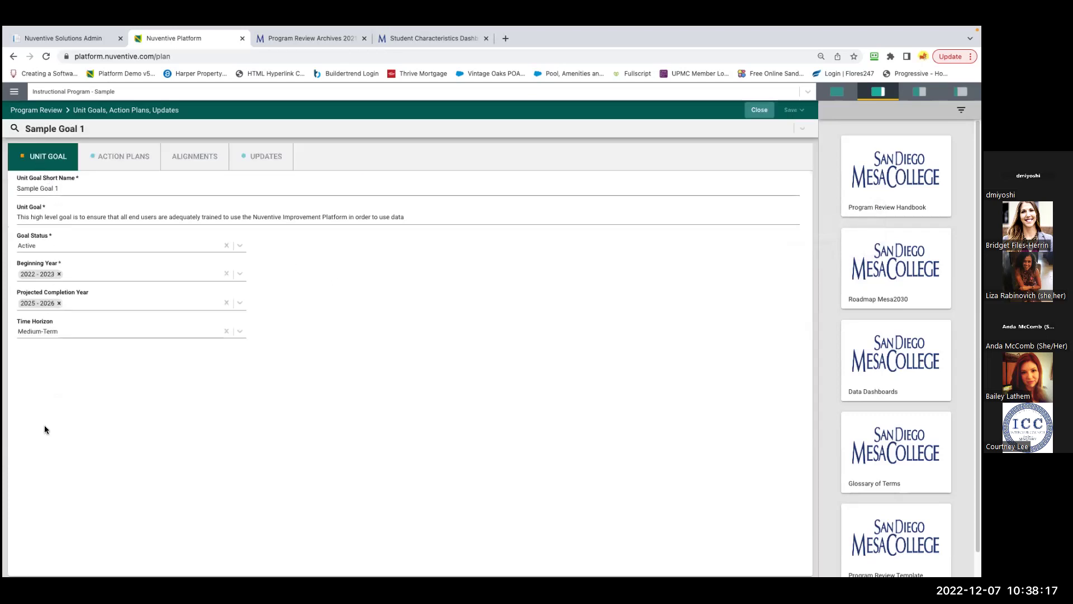
left_click(19, 183)
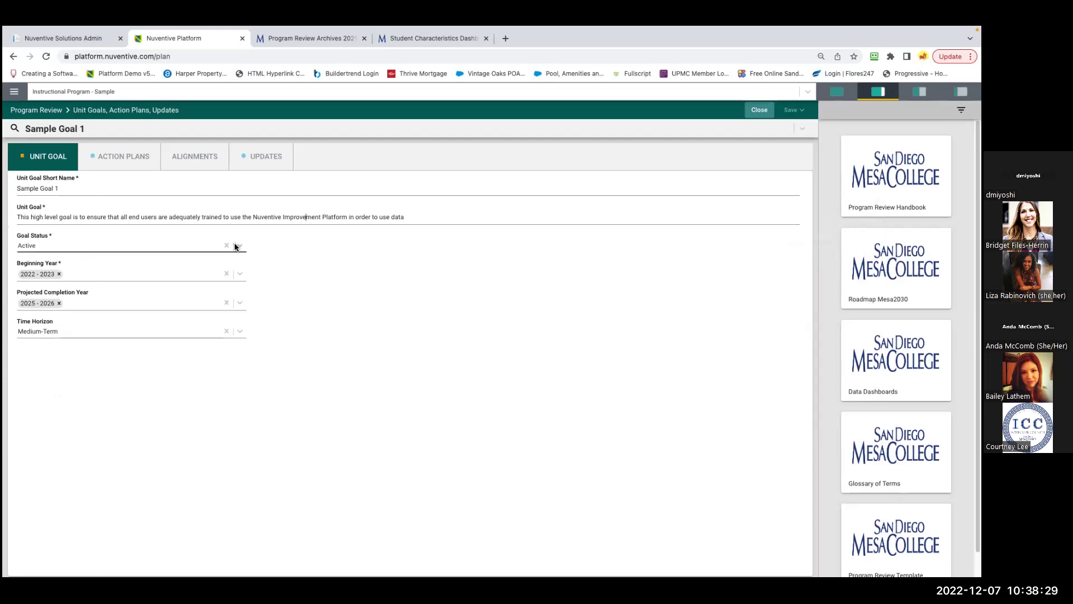
Try the Archived goal status on Sample Goal 1, set it back to Active and review the status options again.
left_click(212, 247)
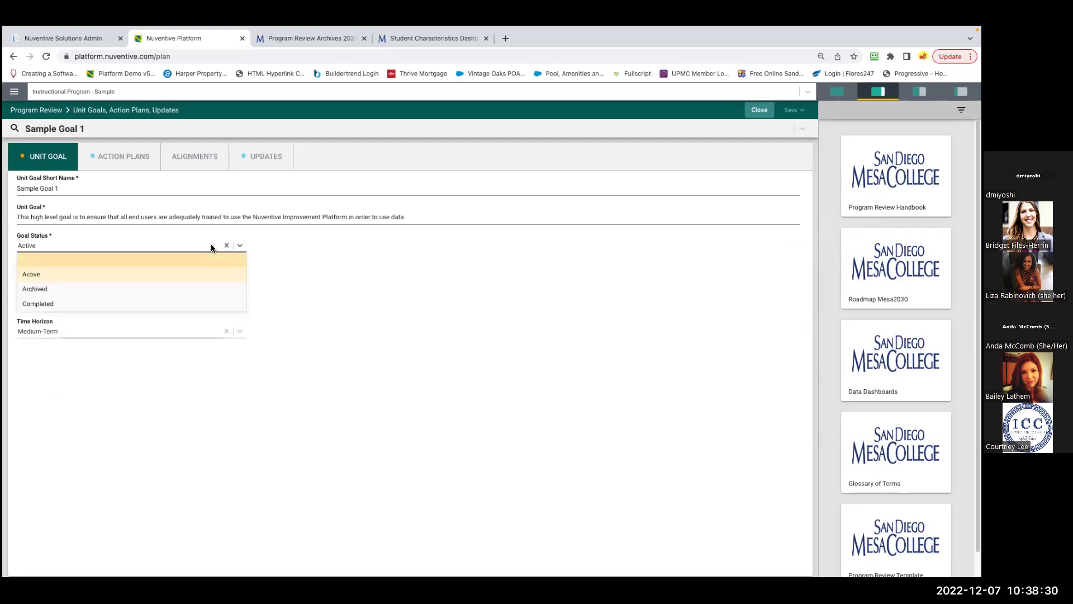
left_click(40, 290)
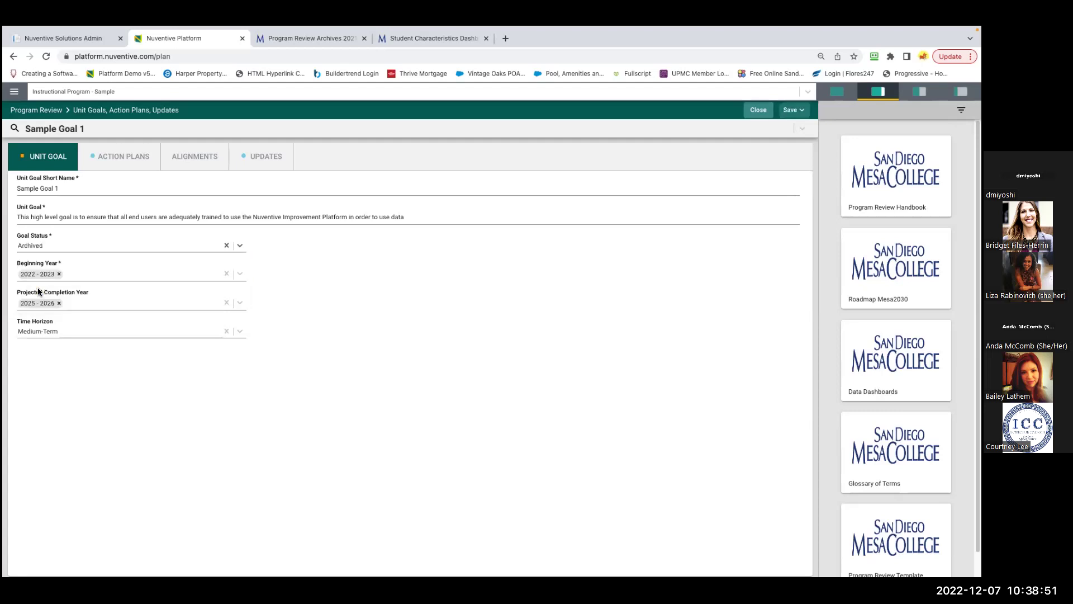
left_click(53, 247)
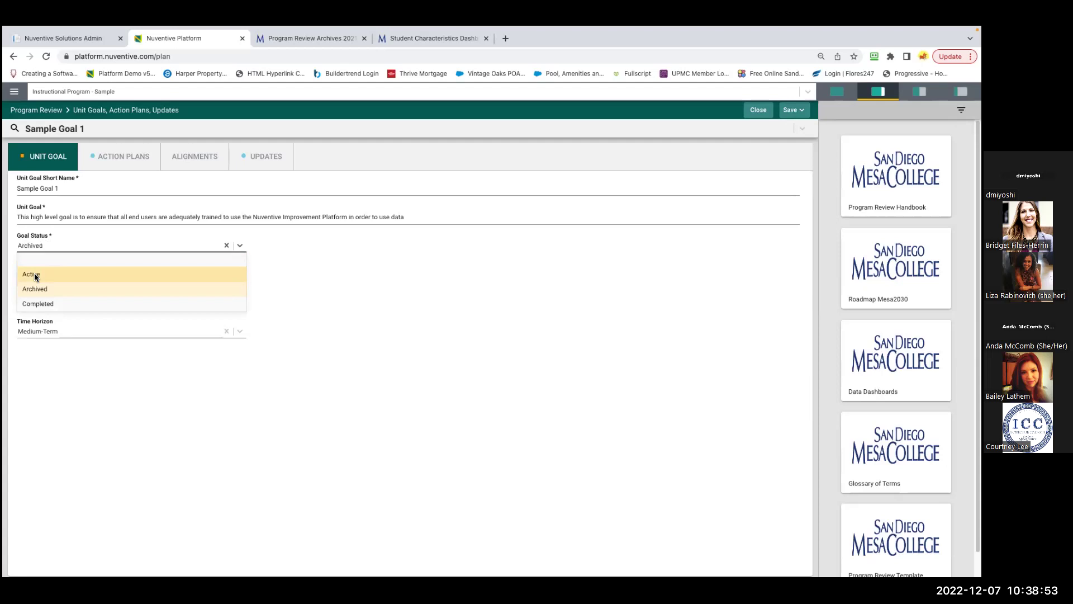
left_click(34, 273)
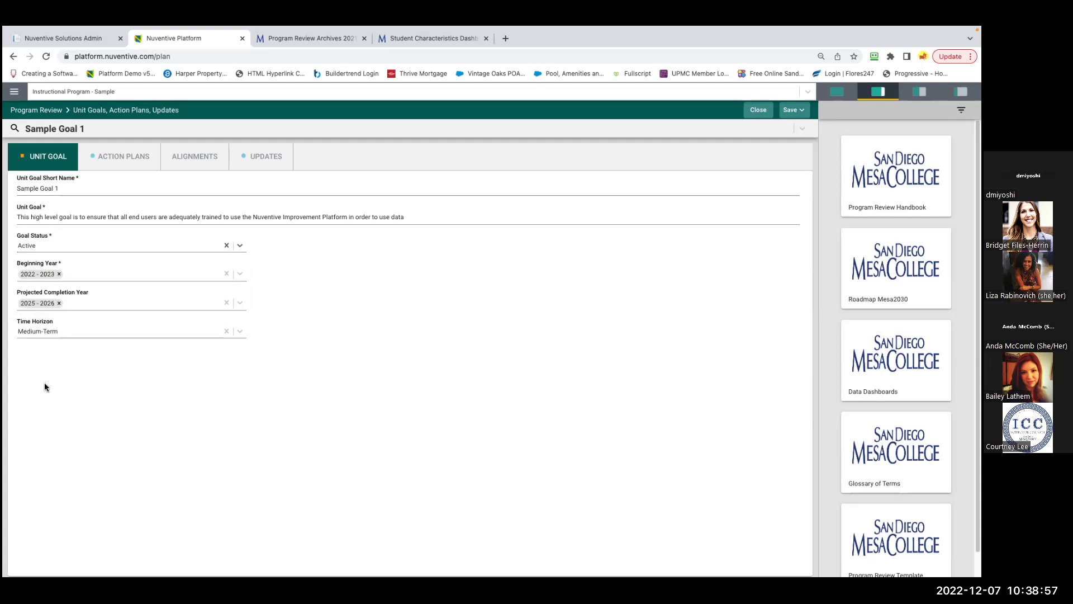
left_click(88, 244)
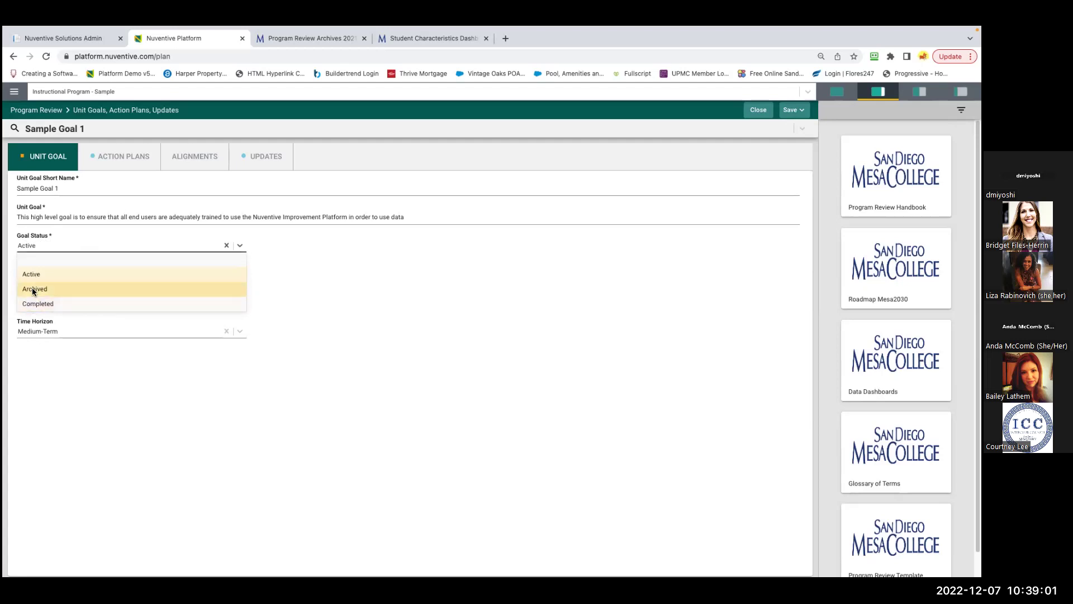
left_click(332, 265)
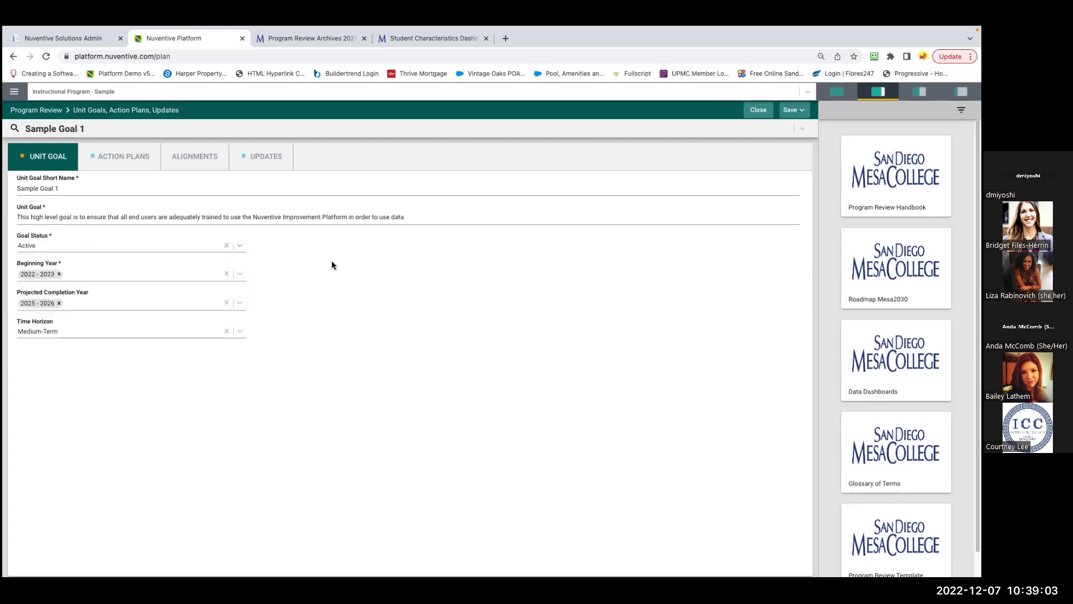
Check the available options for Beginning Year, Projected Completion Year and Time Horizon in Sample Goal 1 without changing them.
left_click(82, 277)
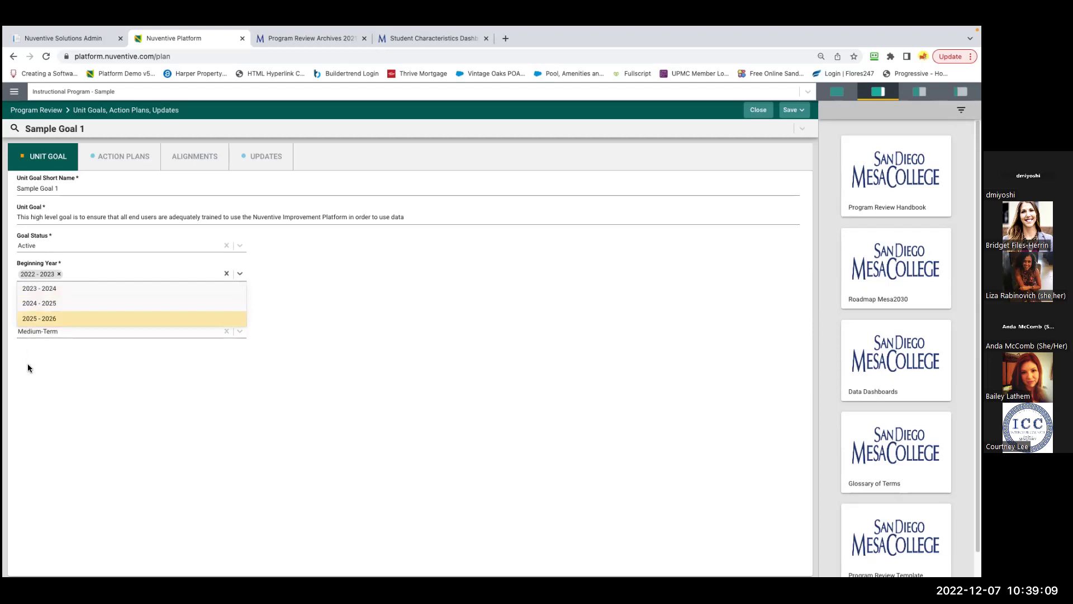
left_click(290, 287)
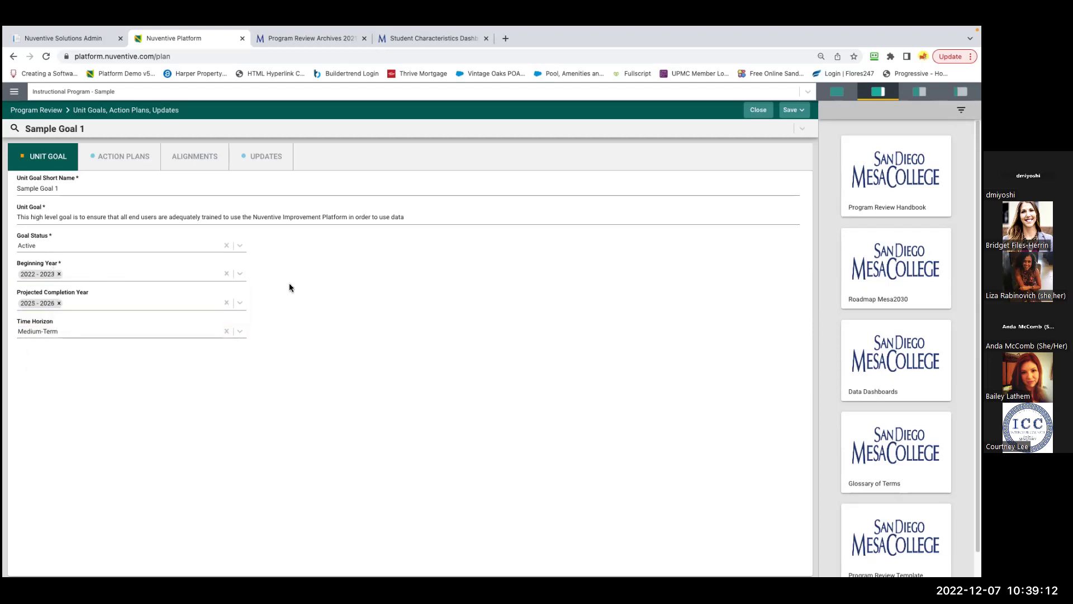
left_click(88, 305)
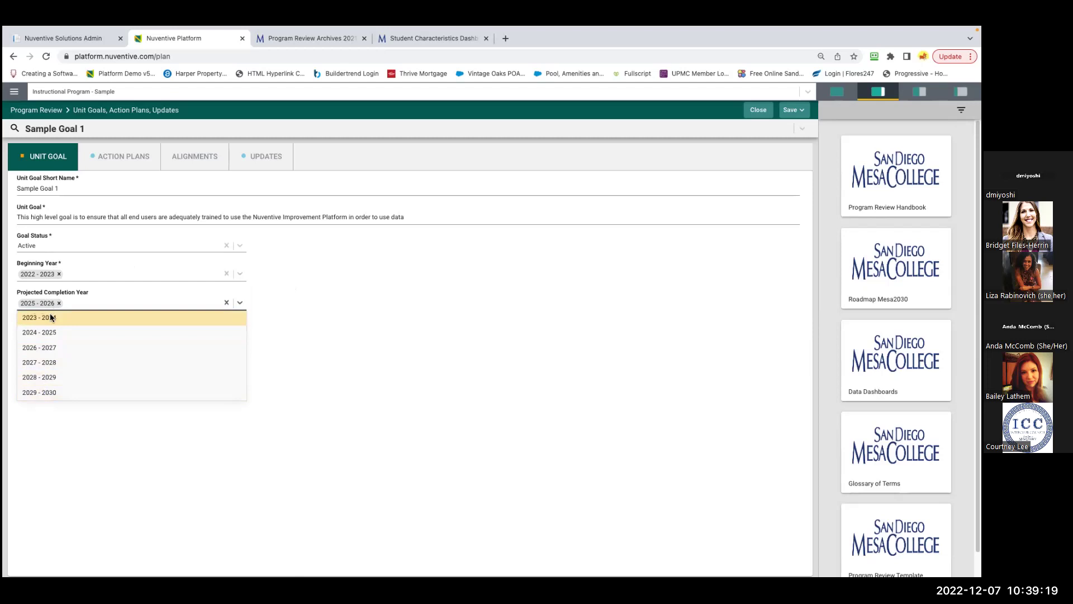
left_click(316, 315)
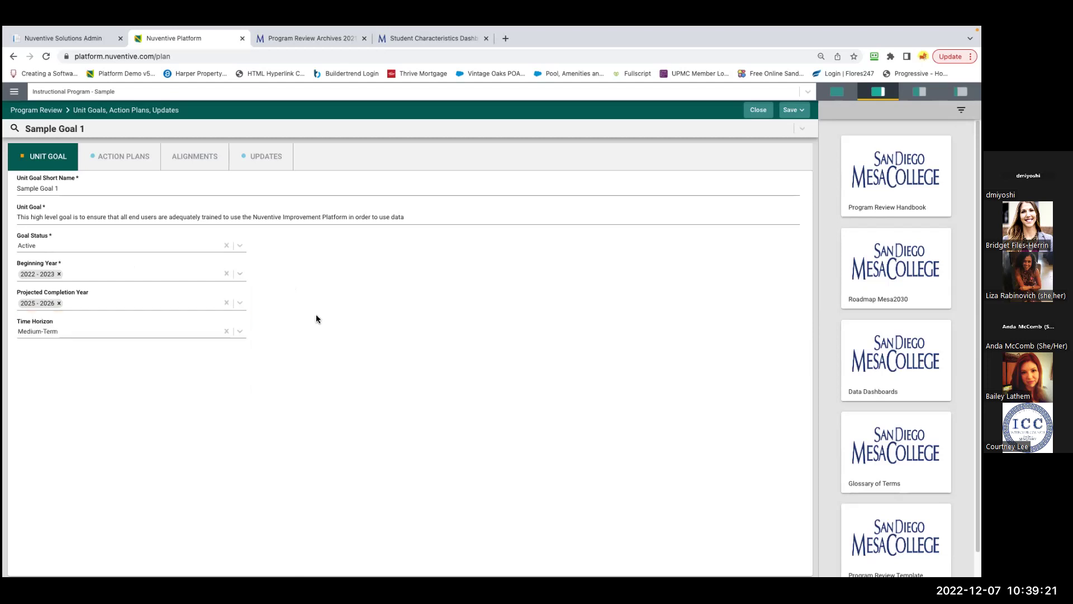
left_click(79, 330)
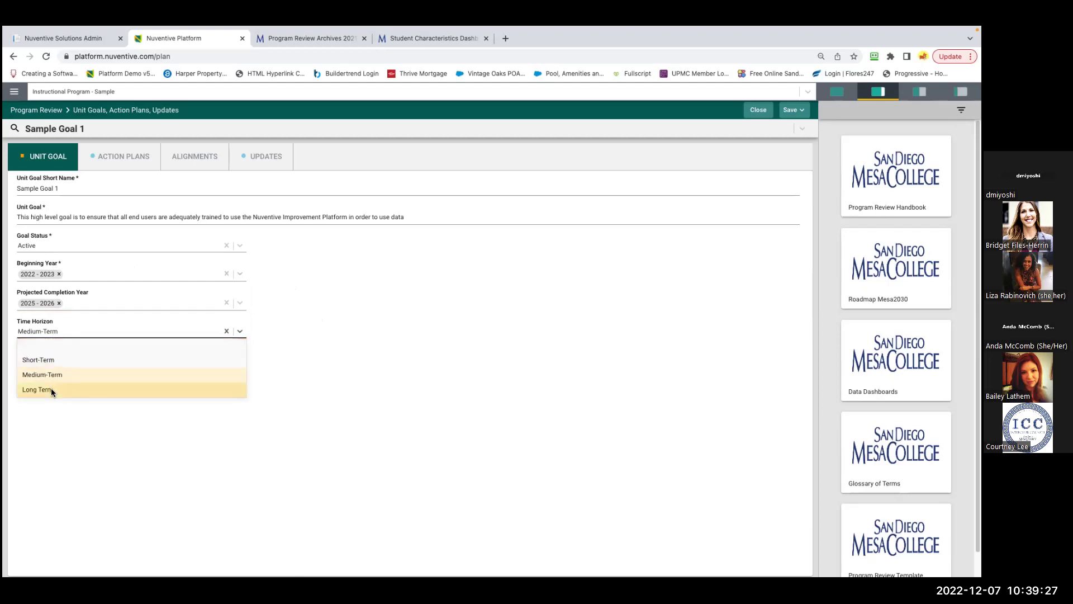
left_click(60, 484)
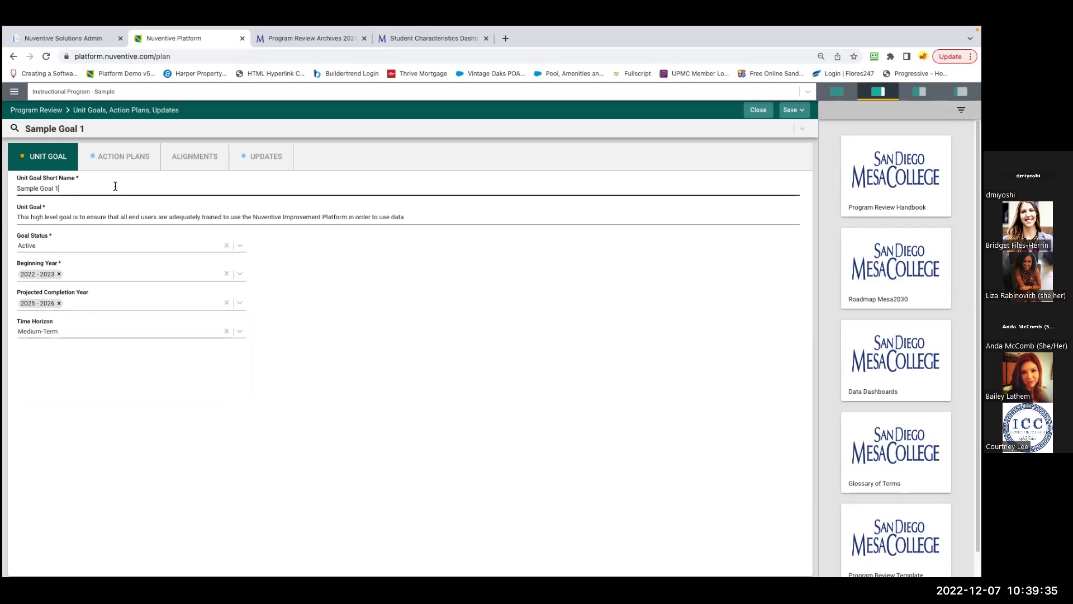
Change the goal's short name to "Sample Goal 1 for training" and save the goal.
type("for training")
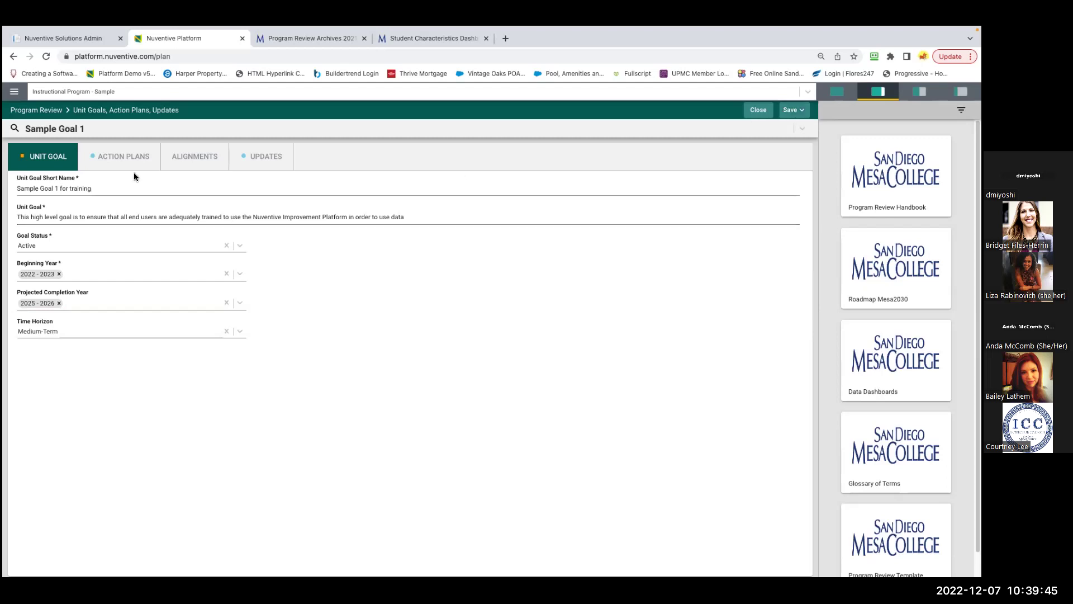
left_click(801, 110)
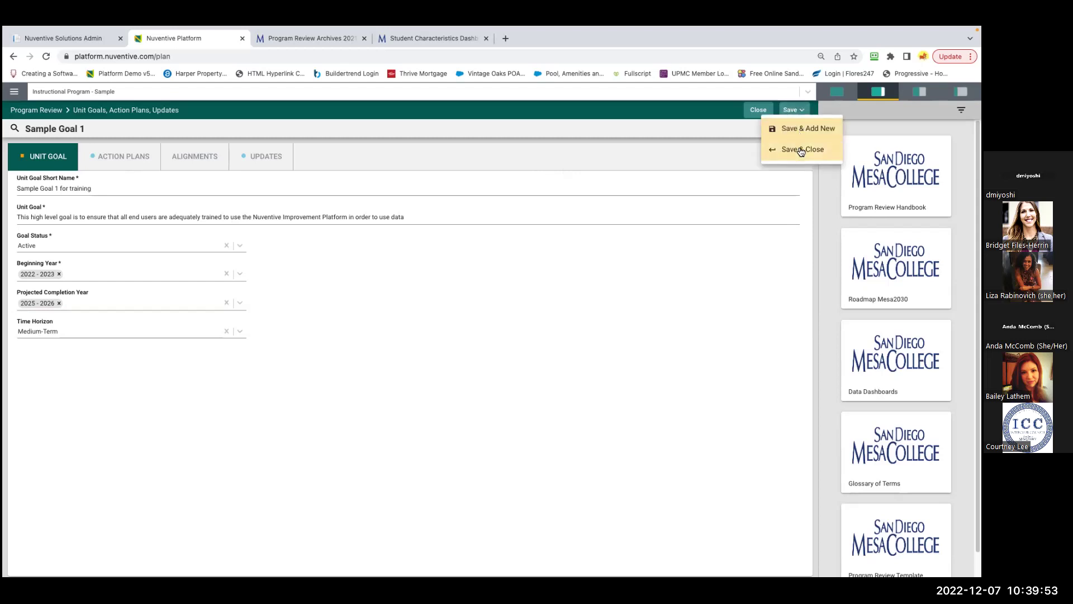
left_click(786, 278)
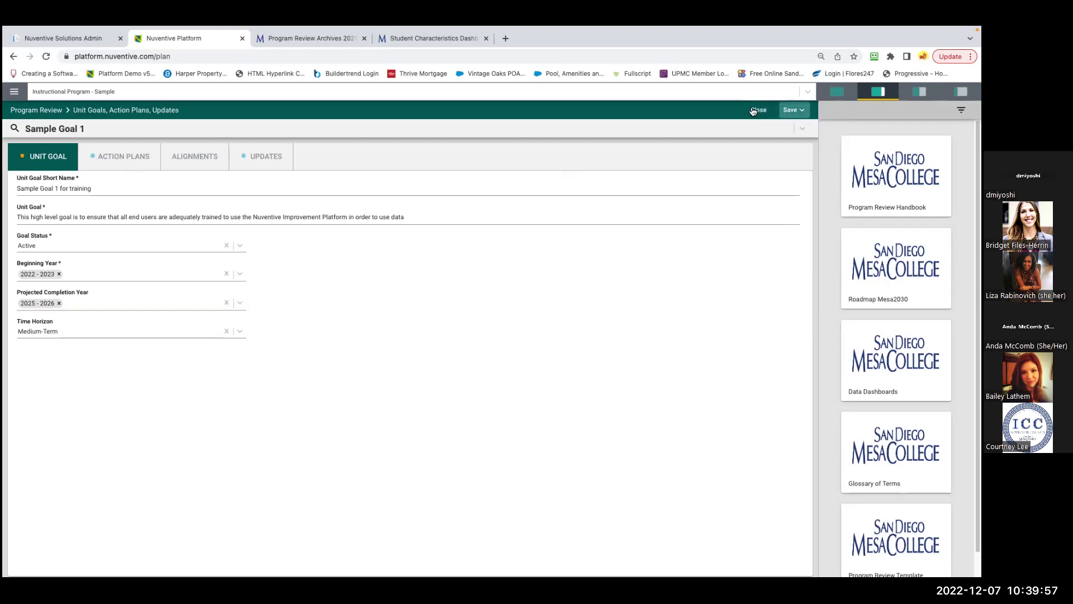
left_click(790, 110)
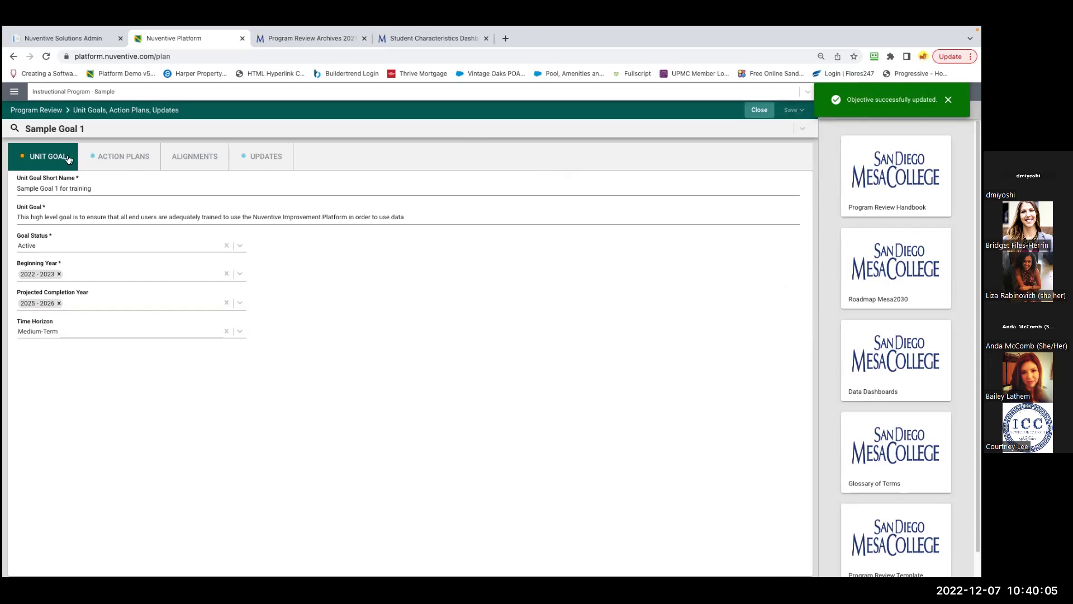
Start a new action plan for the goal with status Active and the description "Full description of the action plan".
left_click(125, 158)
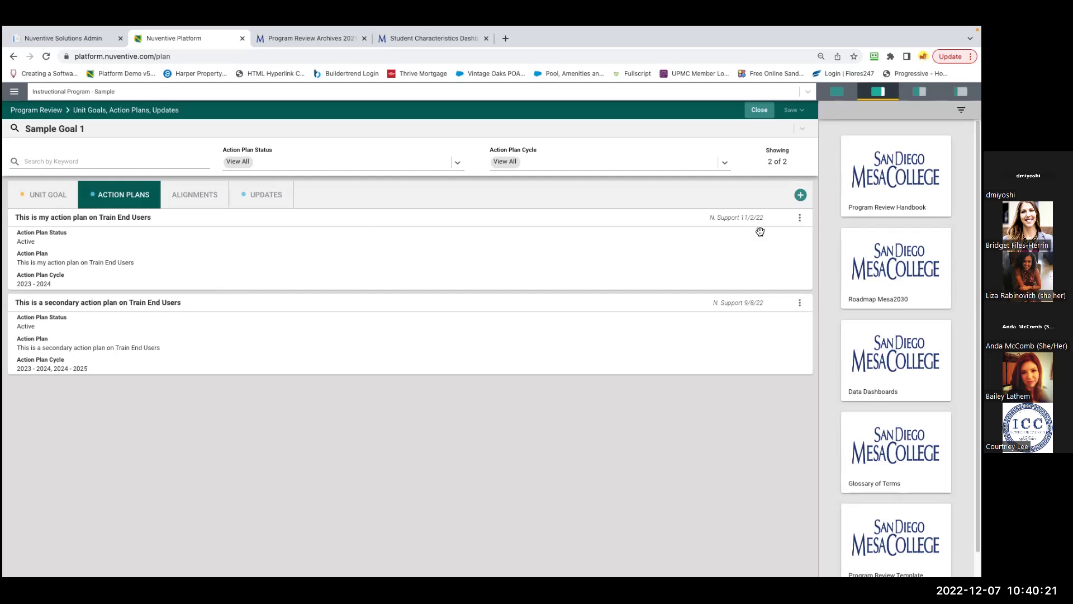
left_click(801, 195)
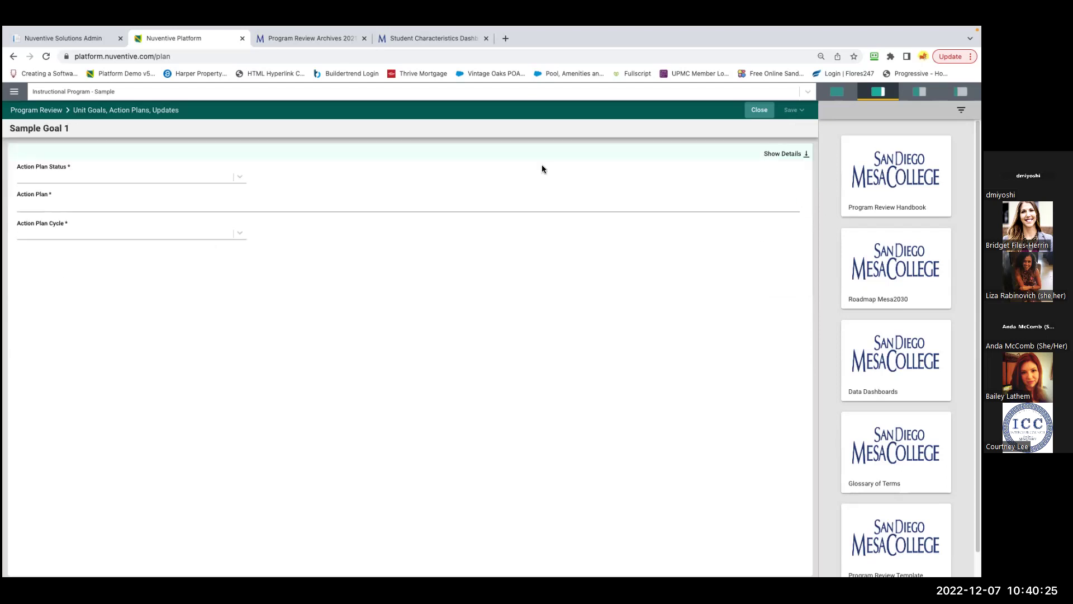
left_click(148, 179)
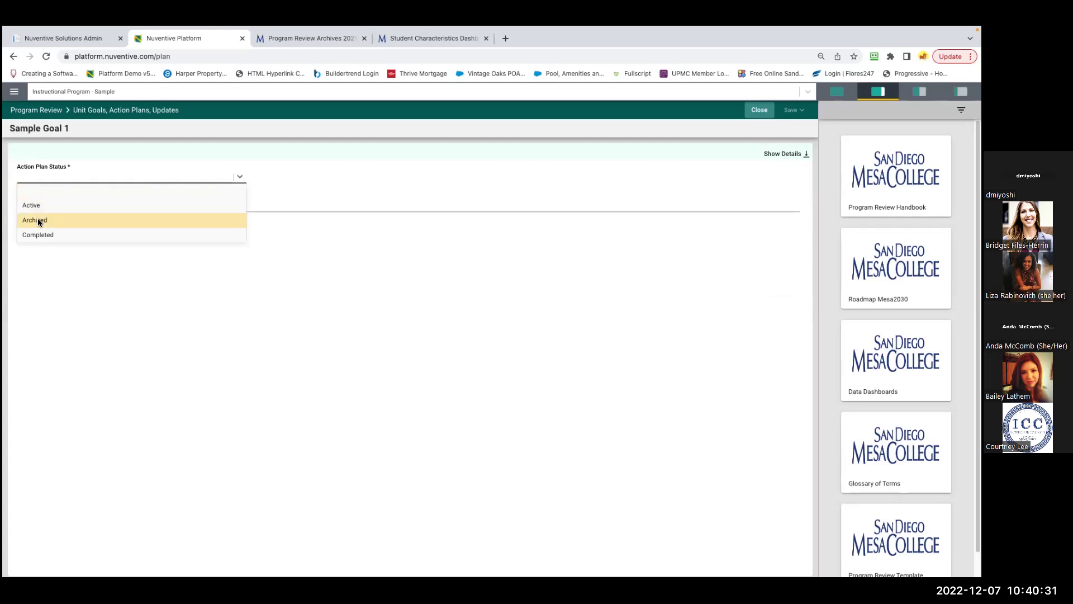
left_click(28, 205)
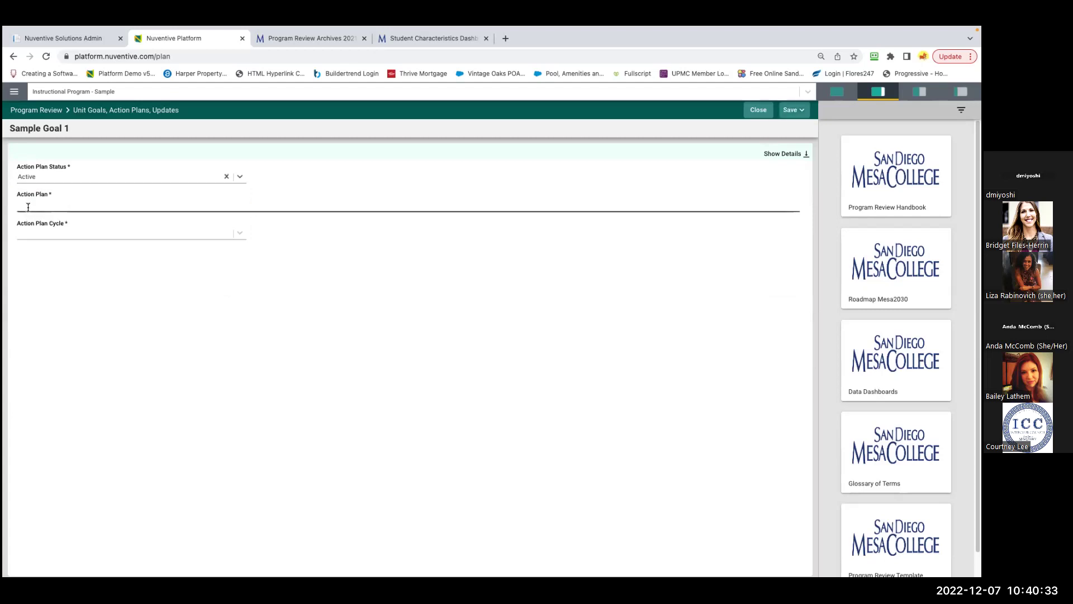
left_click(31, 209)
type("Full description of hte action plan")
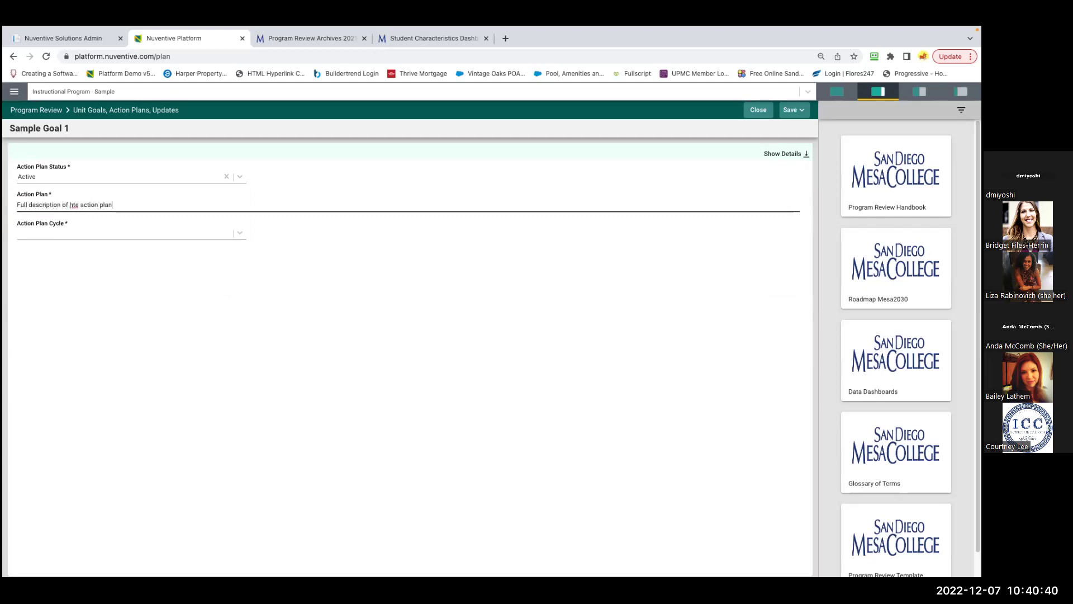
right_click(74, 205)
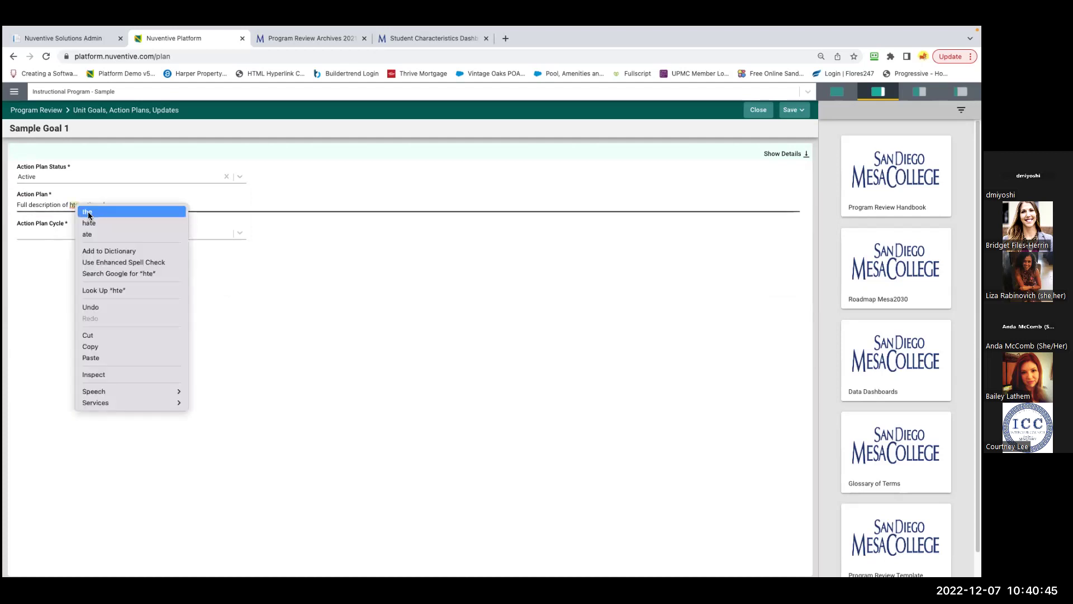
left_click(88, 211)
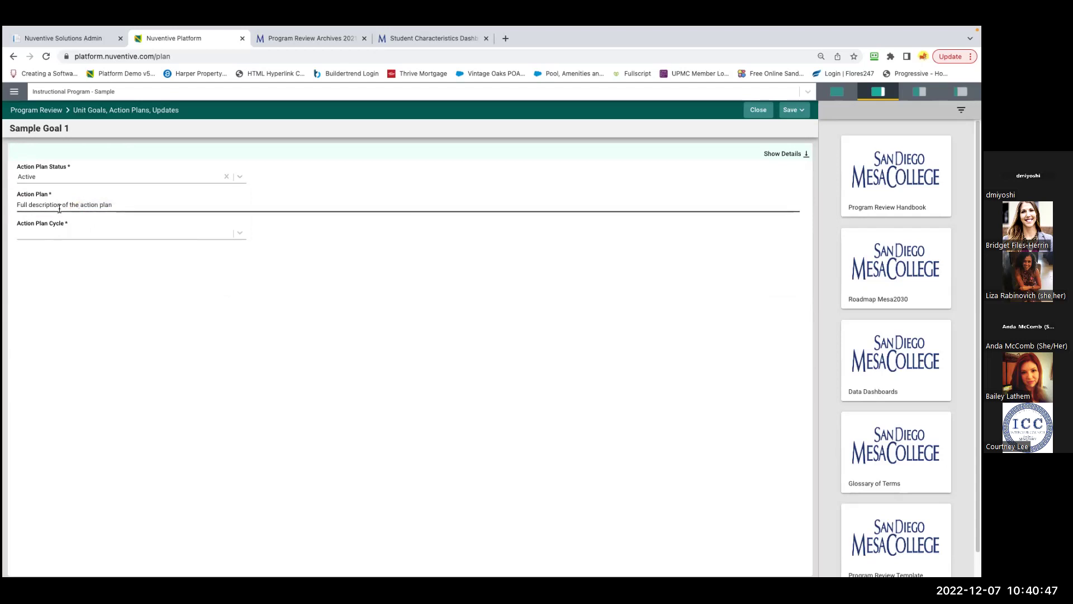
Set the action plan cycle to 2023 - 2024, and save and close the new action plan.
left_click(55, 238)
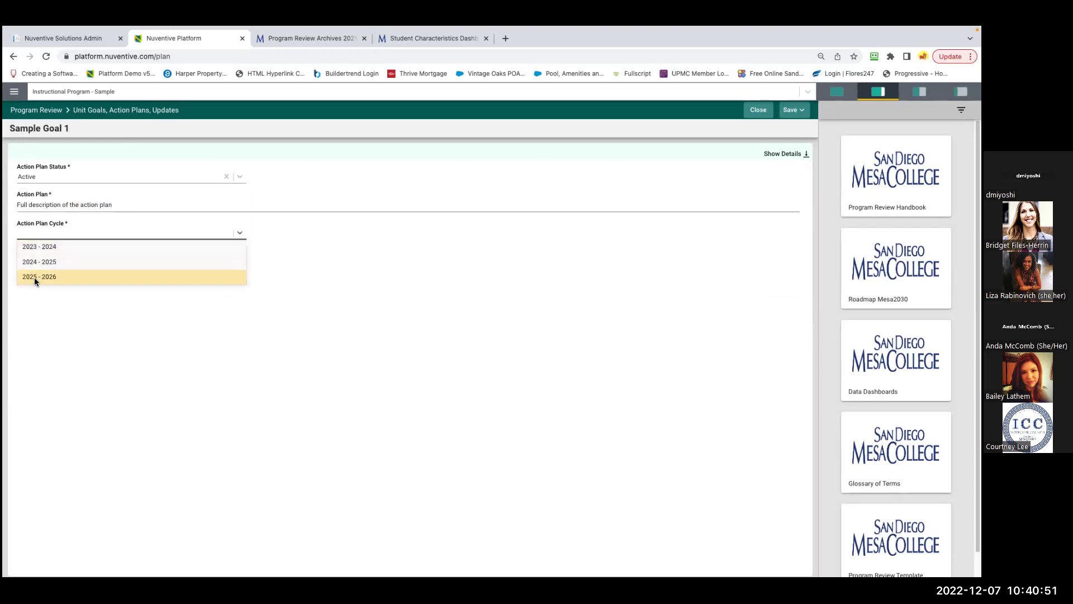
left_click(62, 247)
left_click(107, 321)
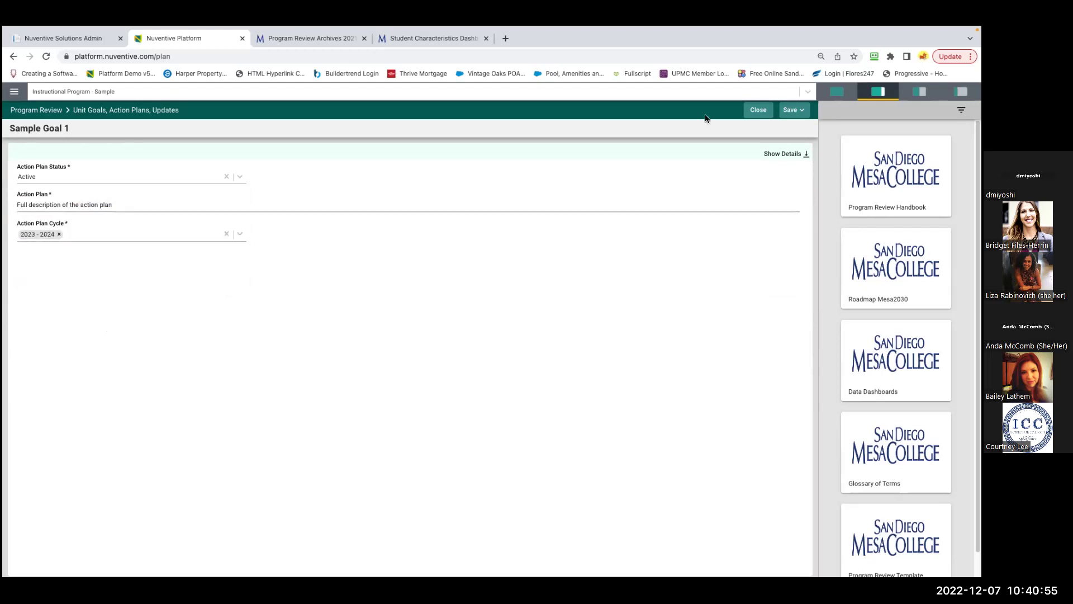
left_click(793, 110)
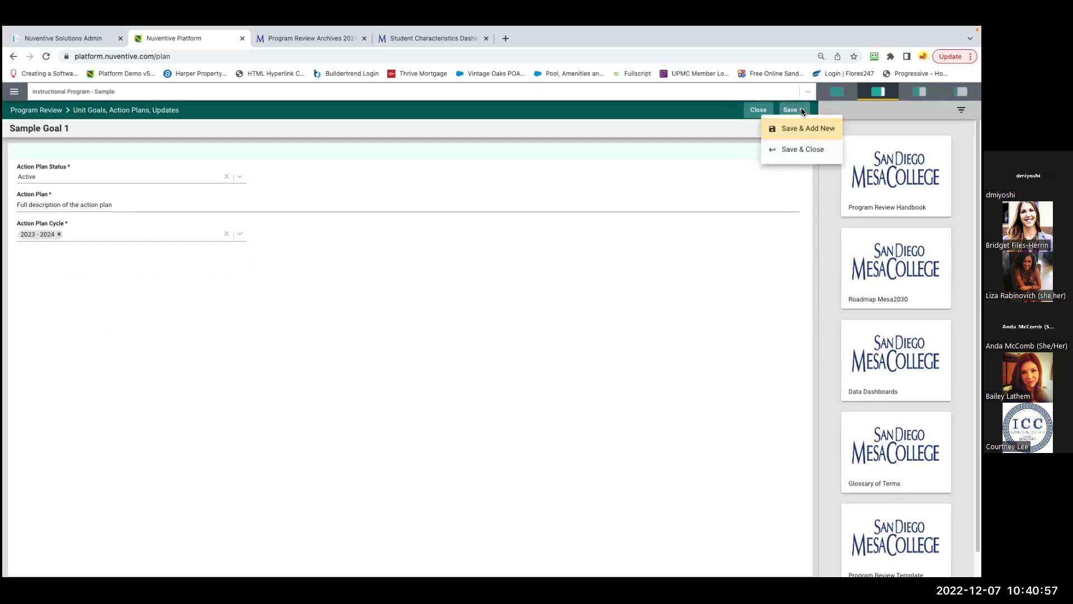
left_click(798, 151)
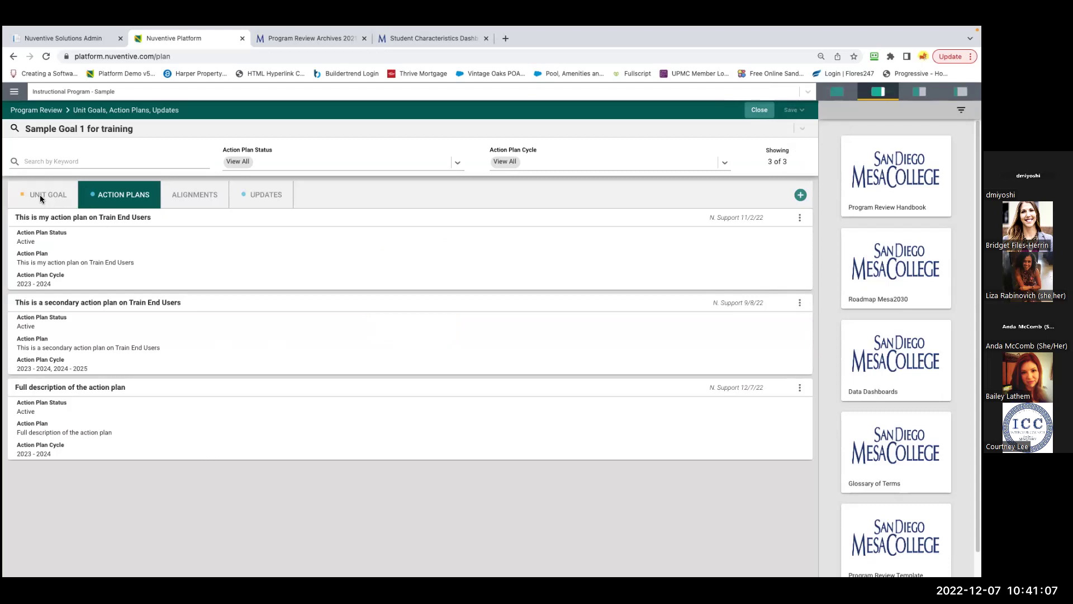
View the goal's alignments and check which strategic plans are available for mapping.
left_click(191, 196)
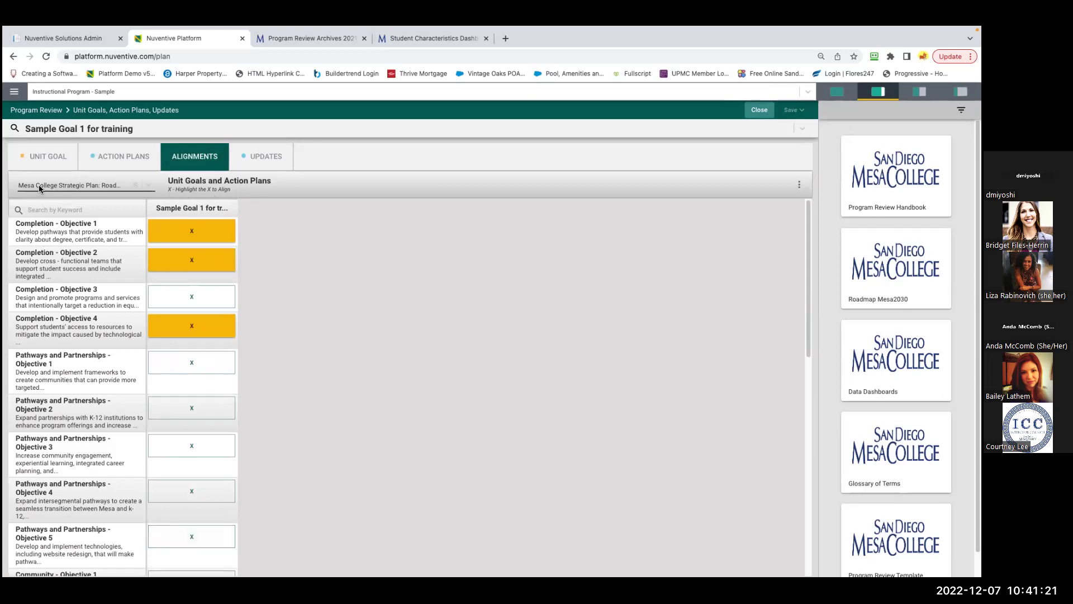
left_click(87, 186)
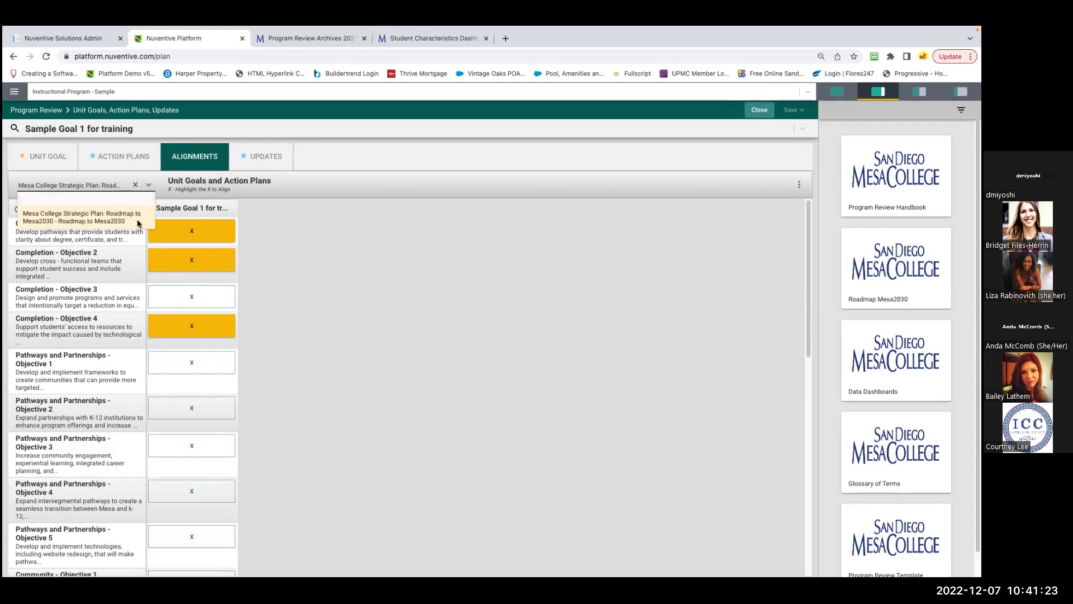
left_click(361, 245)
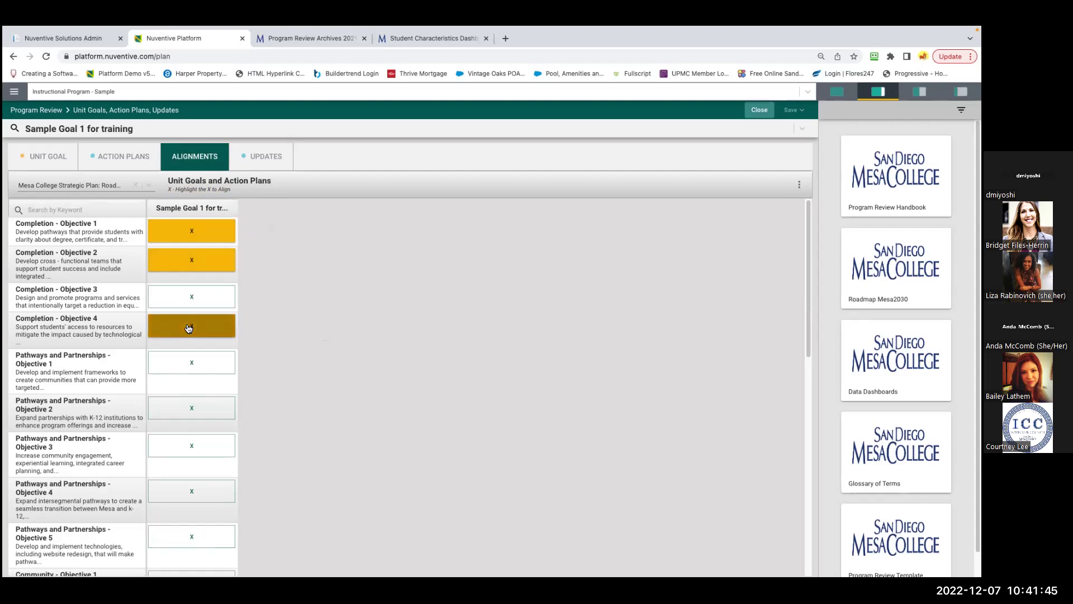
Align the goal with Pathways and Partnerships - Objective 2 and save, and remove that alignment again with another save.
left_click(195, 404)
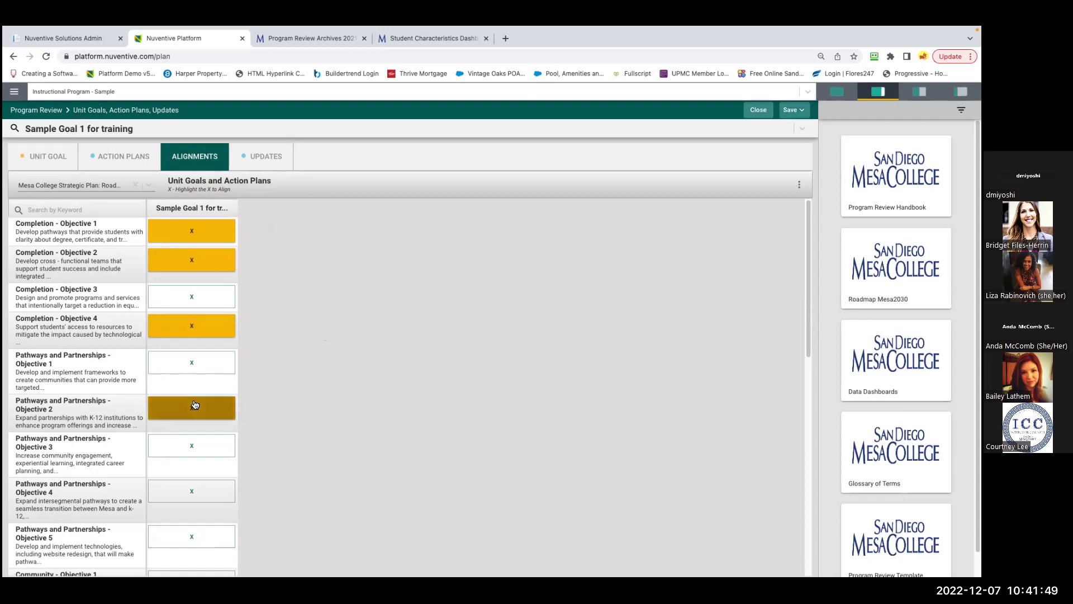
left_click(790, 110)
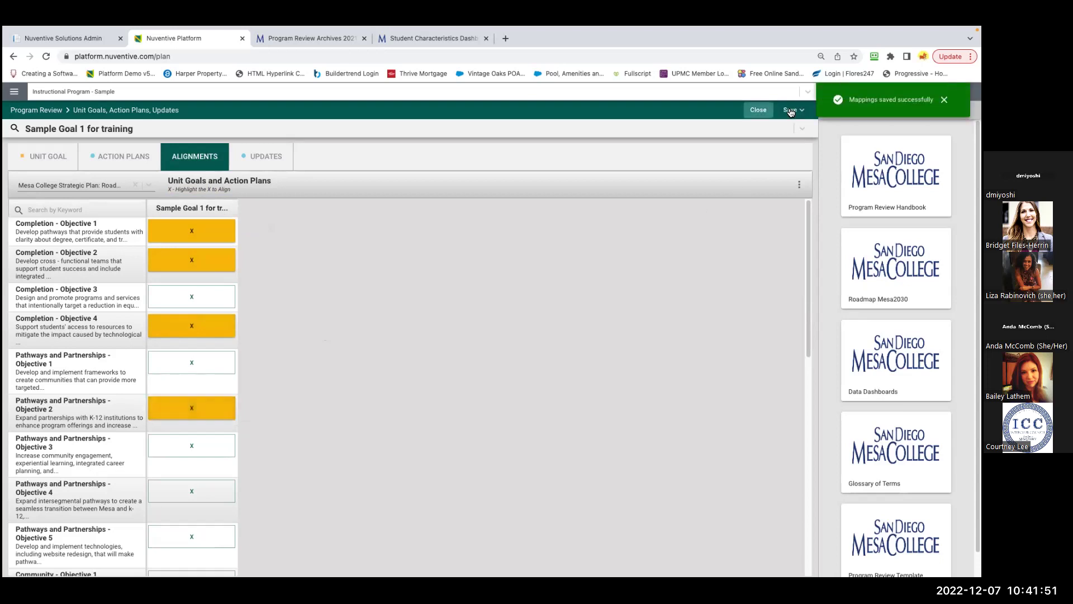
left_click(191, 412)
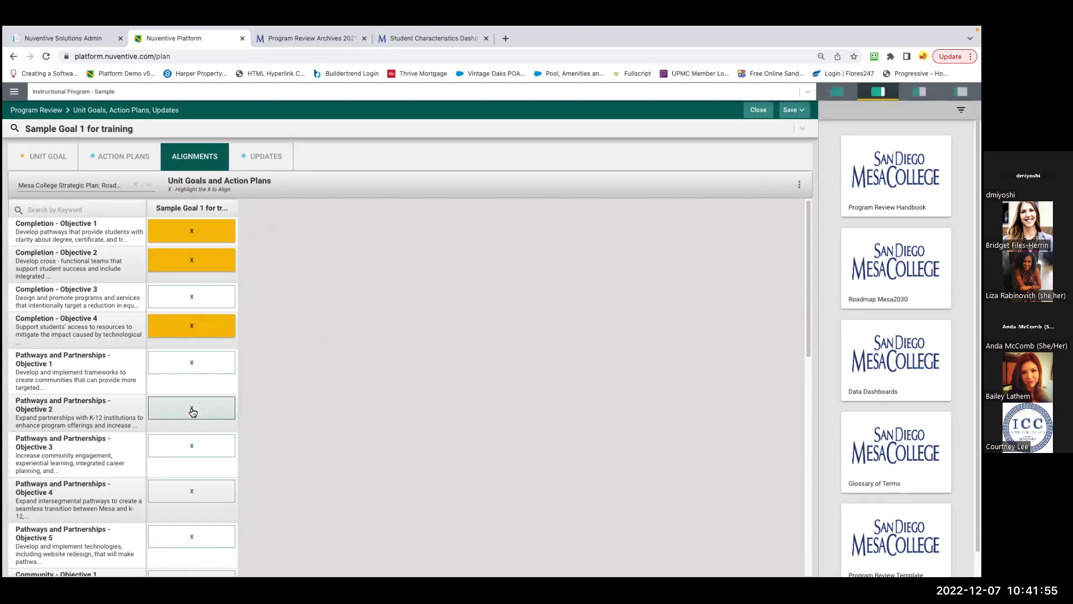
left_click(788, 110)
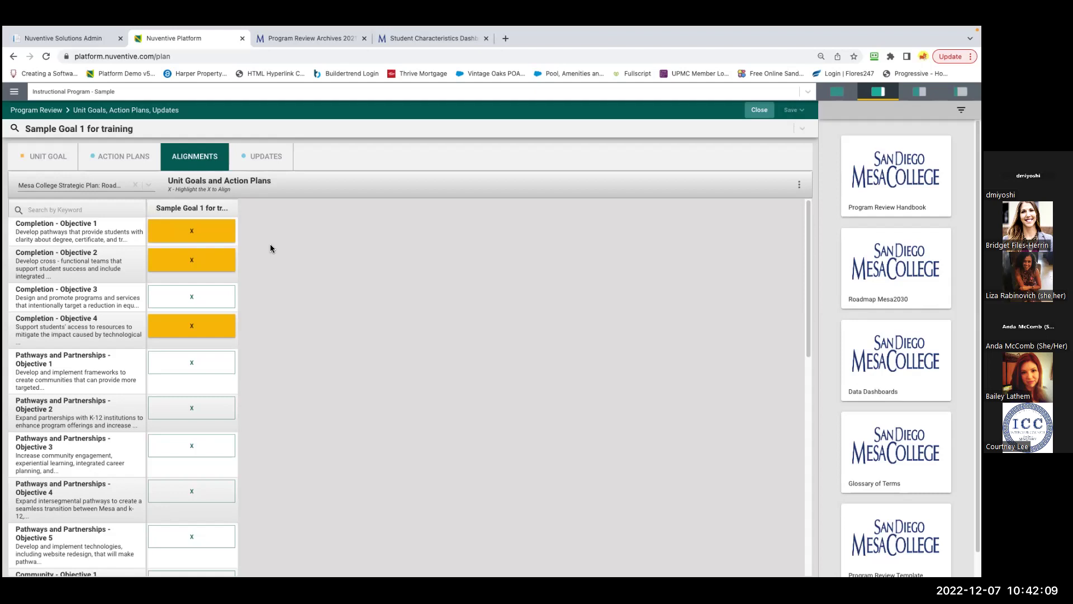
View the goal's updates and examine the heading of each action plan they are grouped under.
left_click(264, 155)
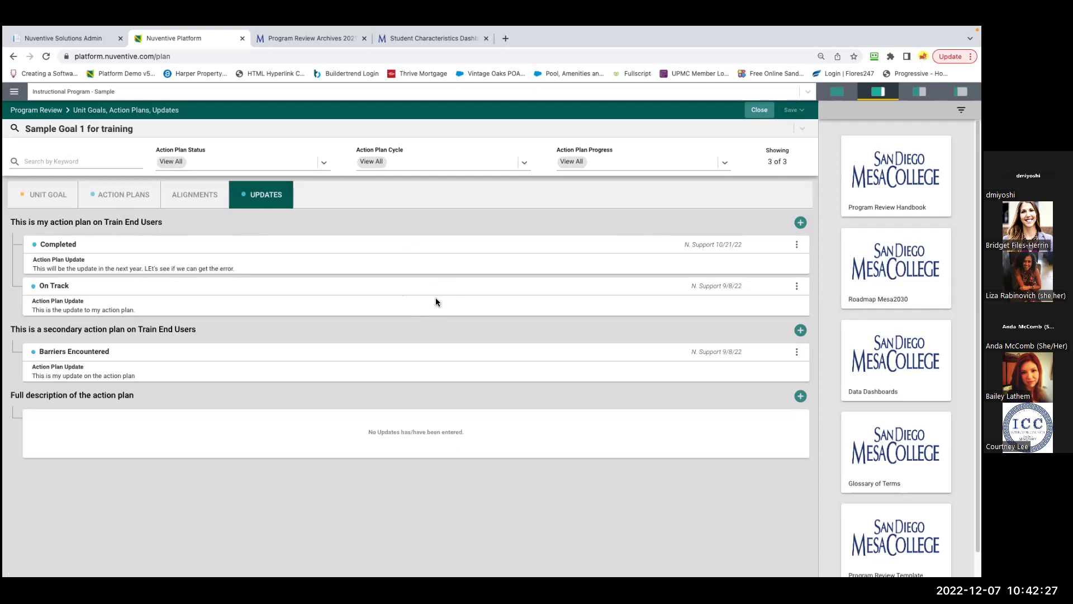
triple_click(23, 222)
left_click_drag(12, 329, 196, 332)
left_click(10, 395)
left_click_drag(92, 391, 143, 395)
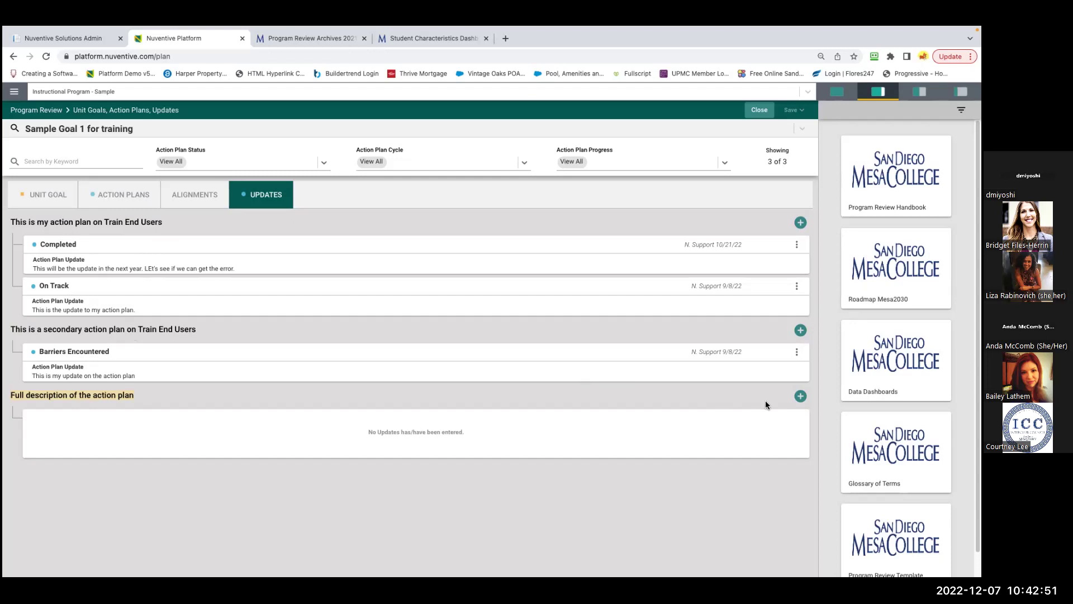
Add an update to "Full description of the action plan" reading "This is my full update with details", with progress Completed.
left_click(801, 396)
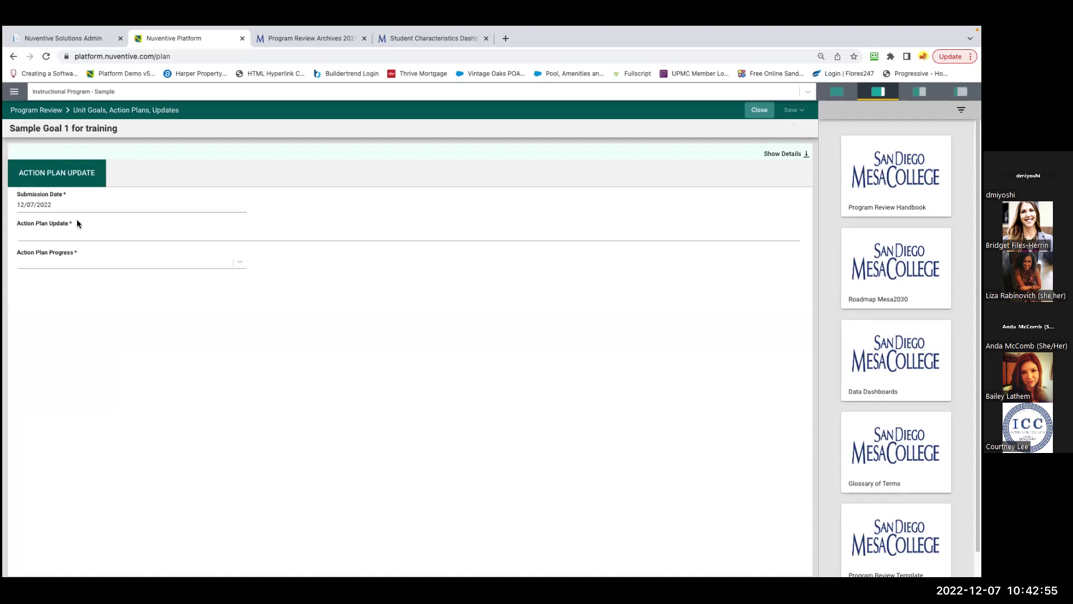
left_click(18, 207)
left_click(68, 239)
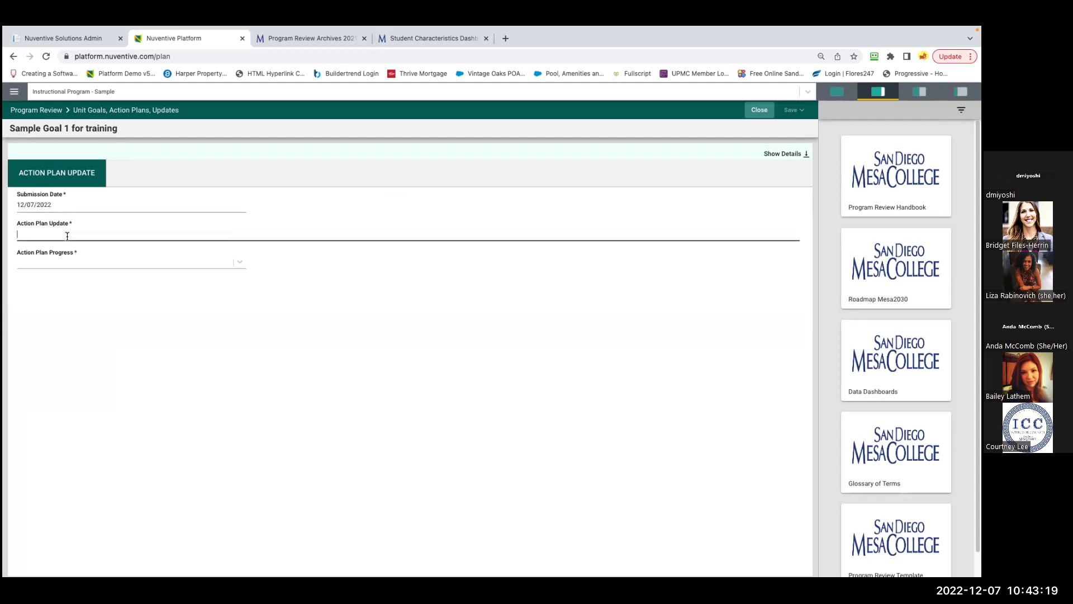
type("This is my full update with details")
key("Return")
key("Return")
key("Return")
key("BackSpace")
key("BackSpace")
key("BackSpace")
left_click(31, 264)
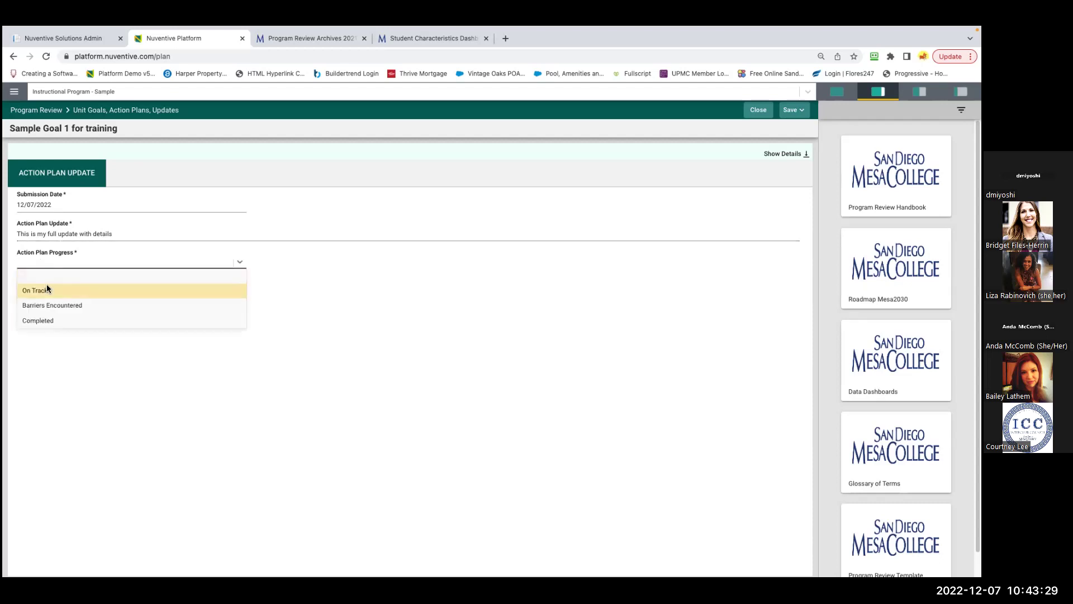
left_click(39, 322)
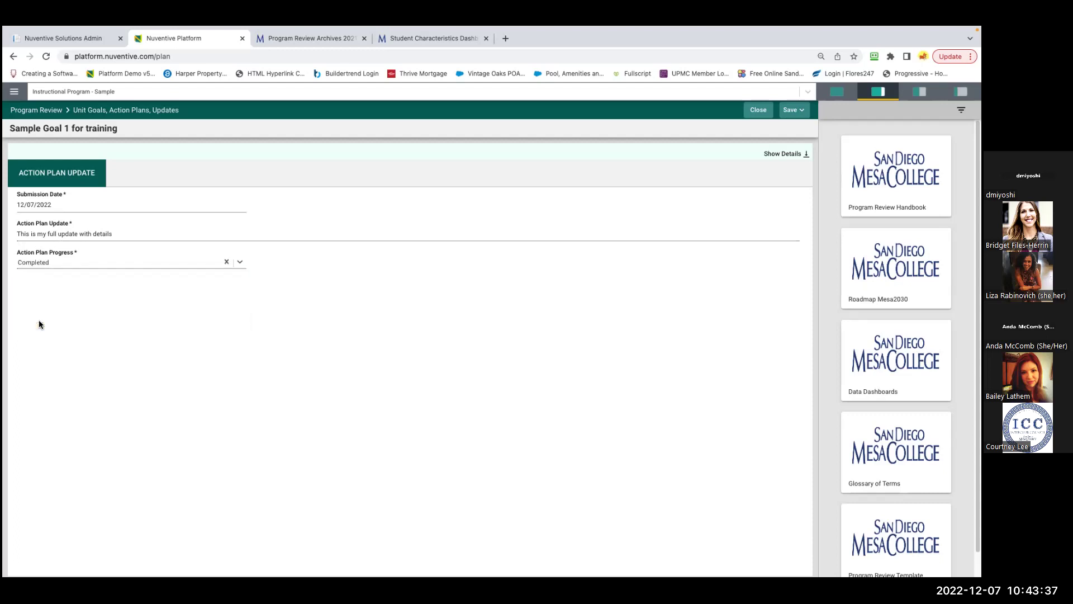
Review the goal and action plan details shown with the update, and save and close the update.
left_click(792, 159)
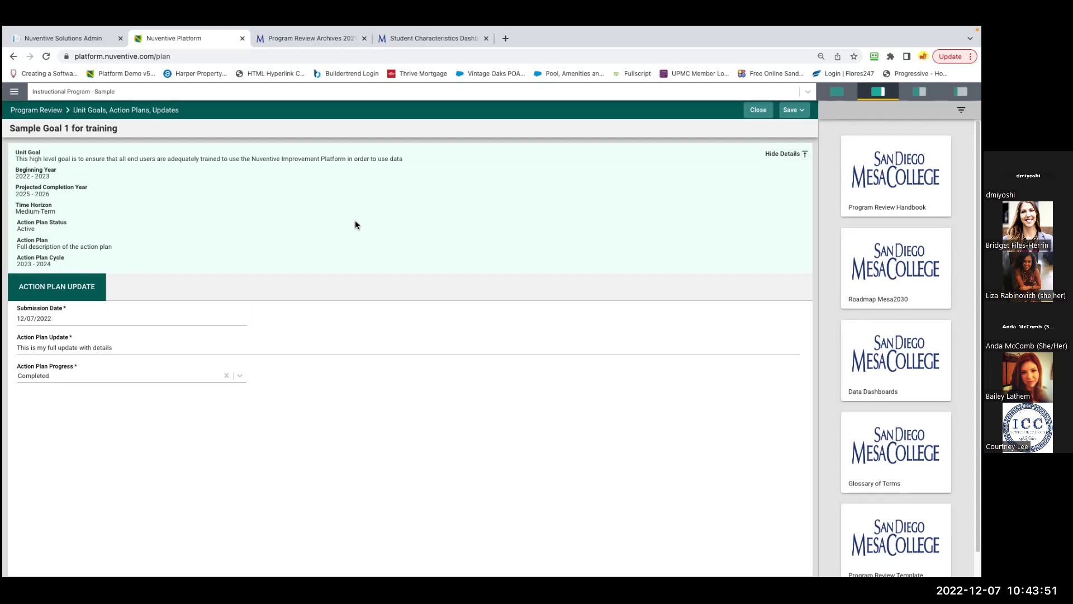
left_click(785, 159)
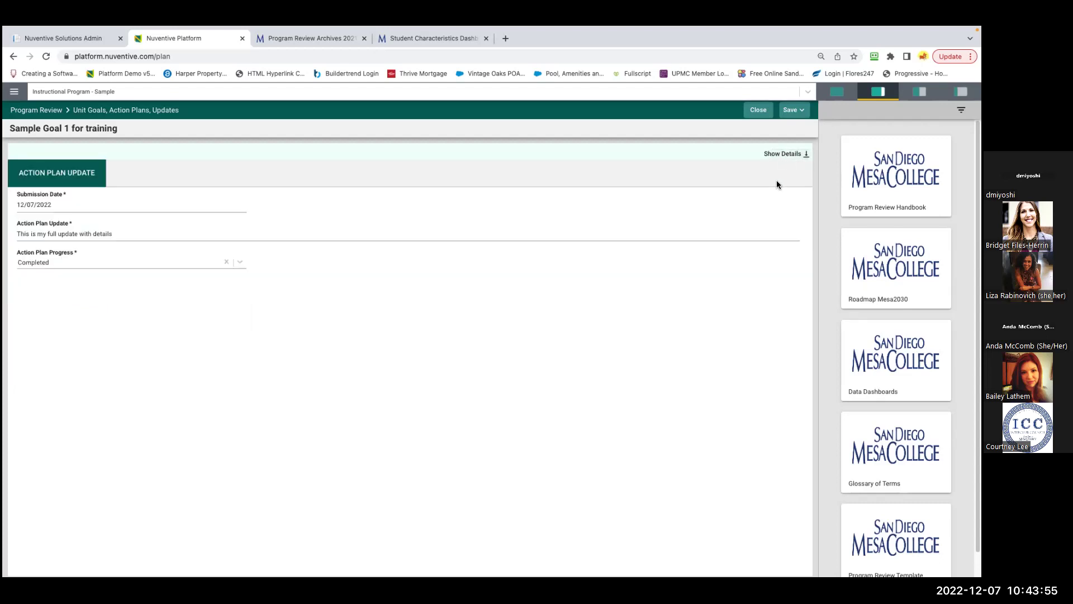
left_click(780, 156)
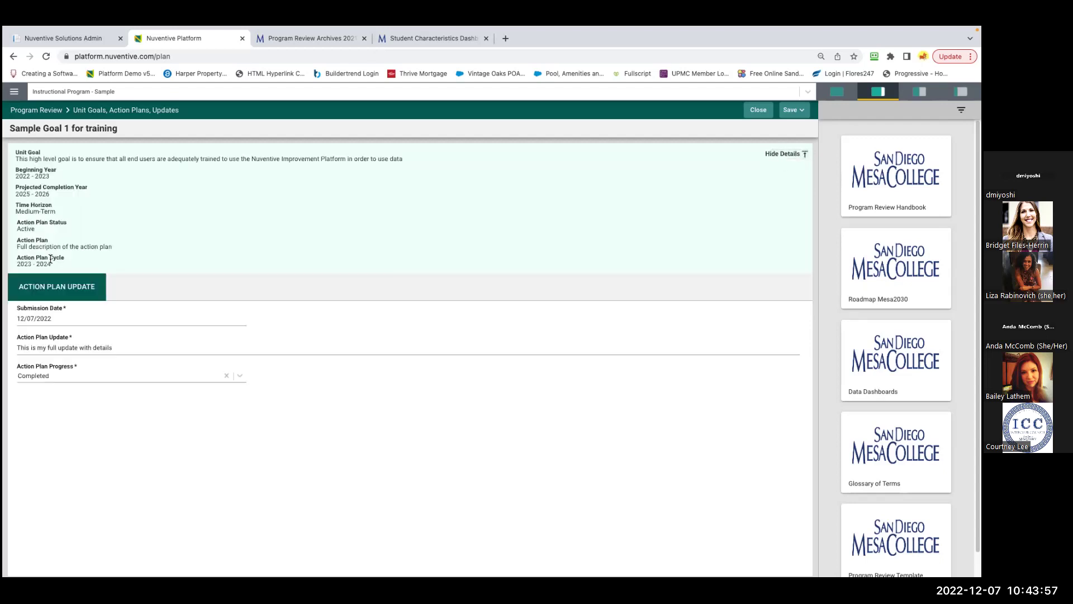
left_click(792, 109)
left_click(799, 150)
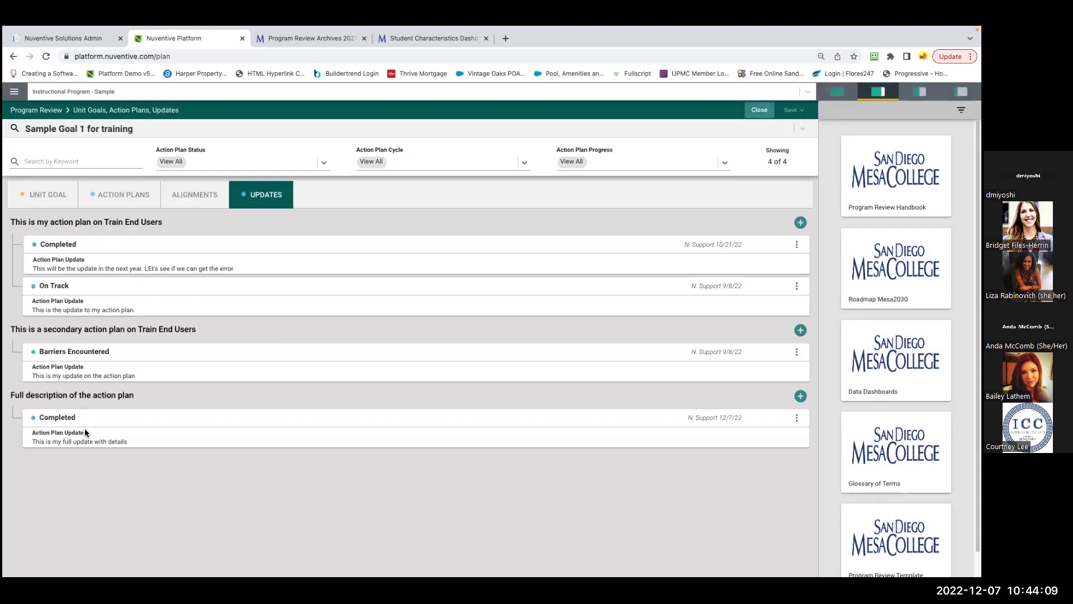
Close the goal and go to the Resource Needs page of Program Review.
left_click(758, 110)
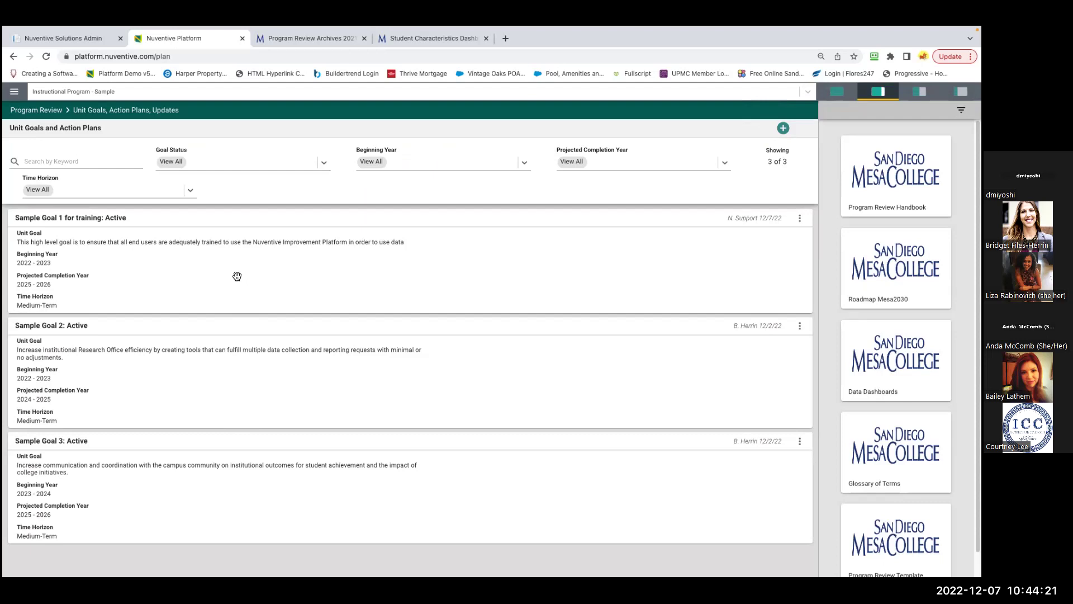
left_click(14, 91)
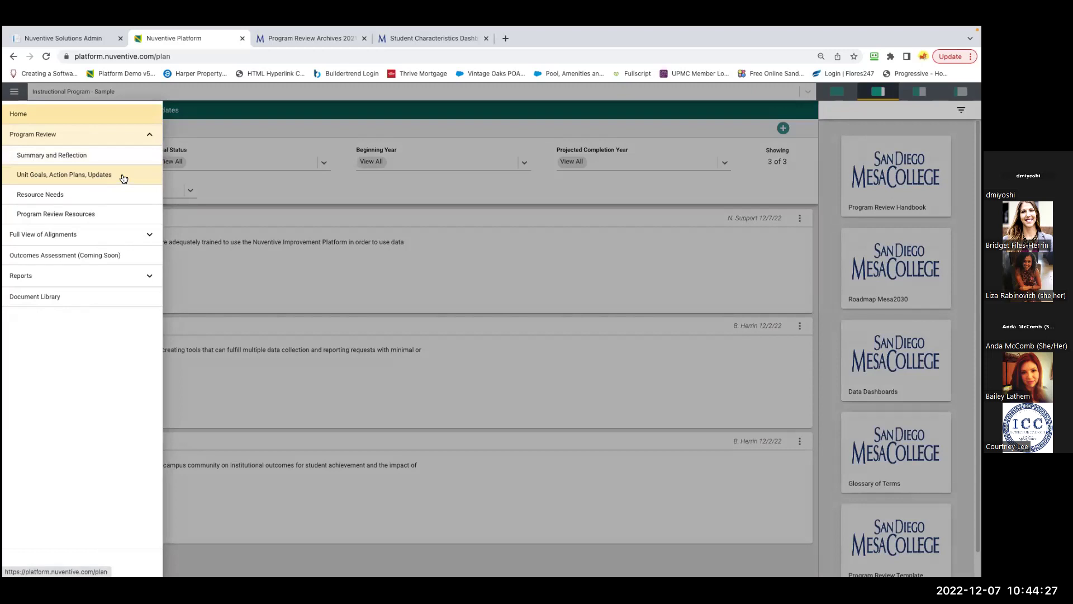
left_click(36, 197)
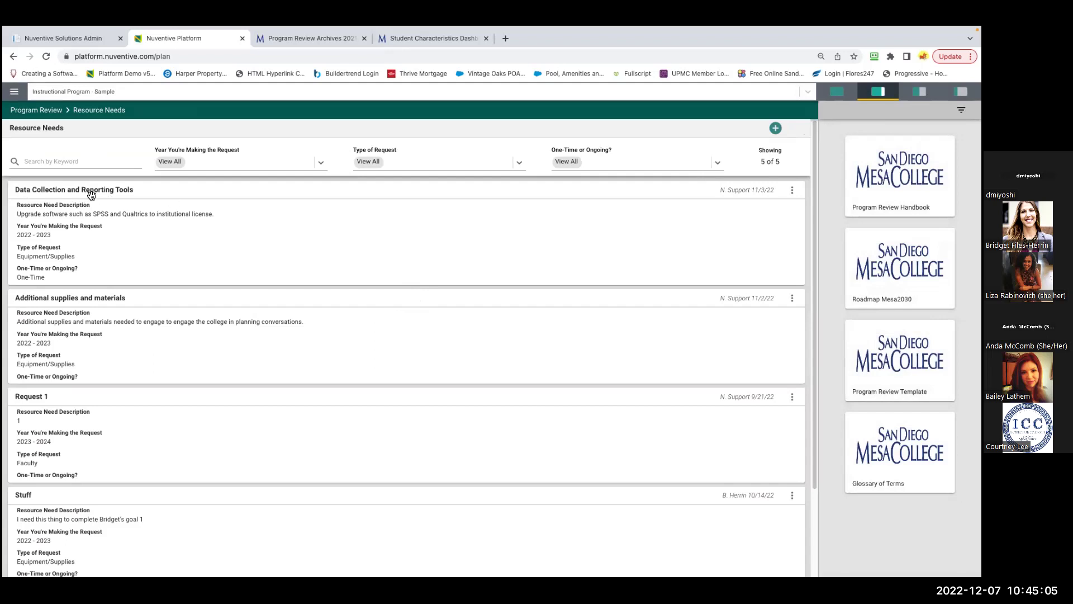
Look over the list of resource needs and open the Data Collection and Reporting Tools request.
scroll(87, 321, "up", 1)
scroll(87, 320, "down", 3)
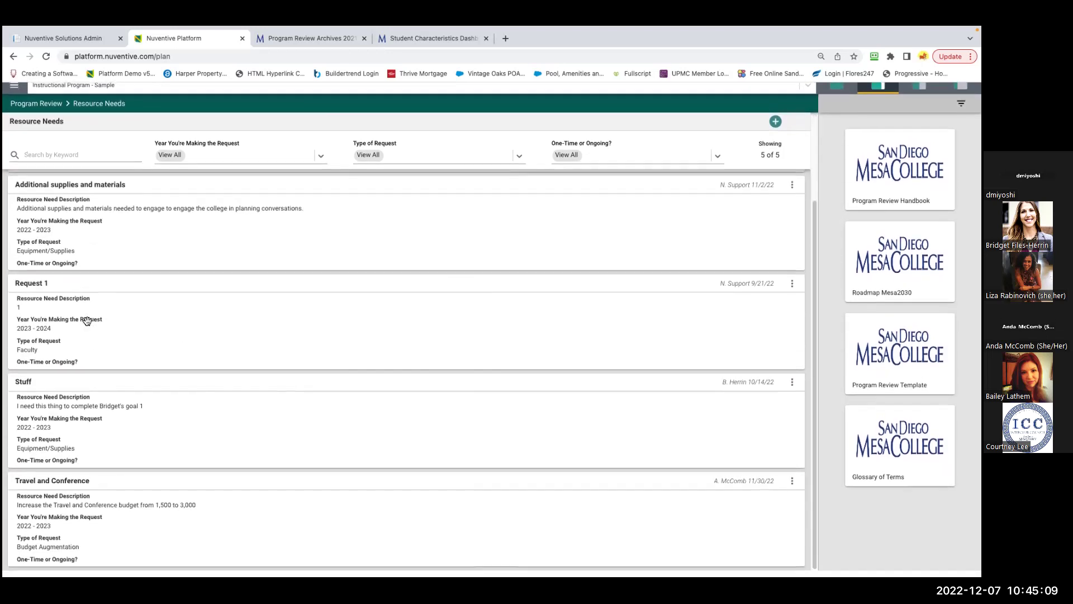
scroll(87, 320, "up", 3)
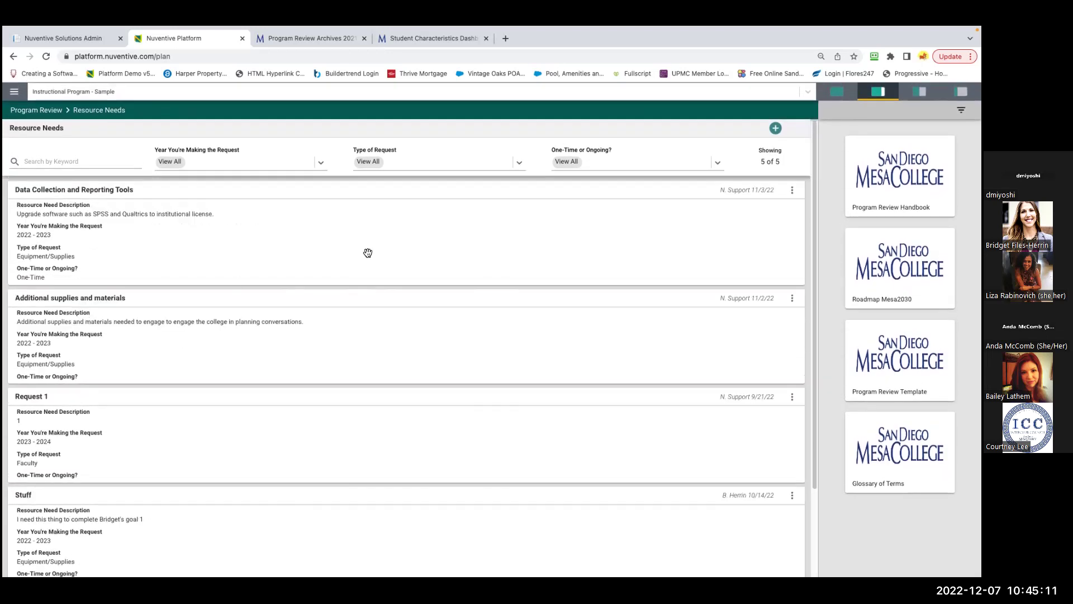
left_click(368, 253)
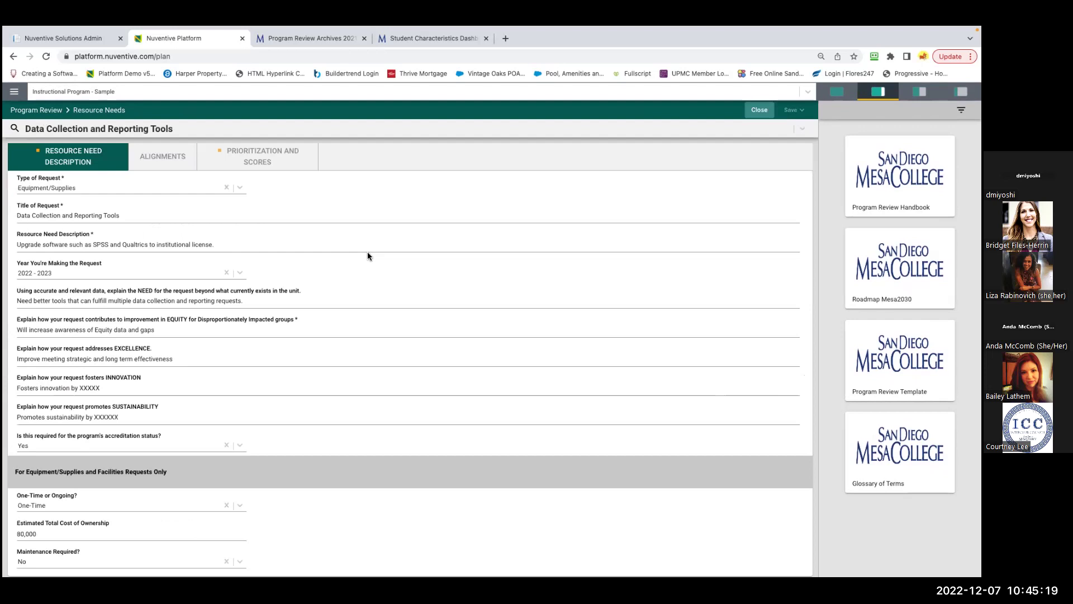
Examine the request type options and the title and description fields of the resource need.
left_click(135, 192)
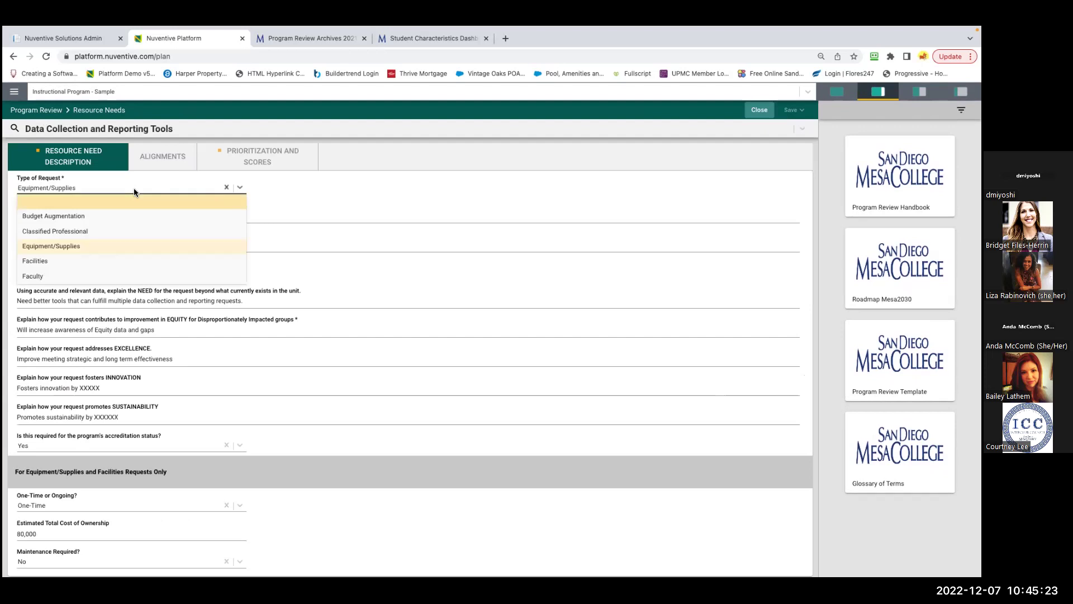
left_click(265, 189)
left_click(20, 216)
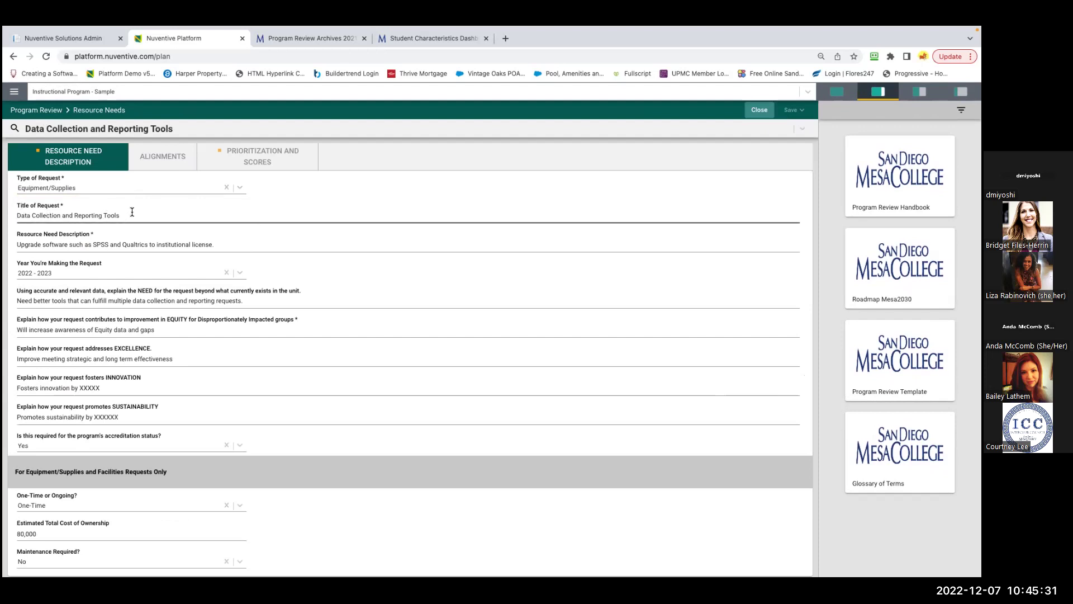
left_click(134, 244)
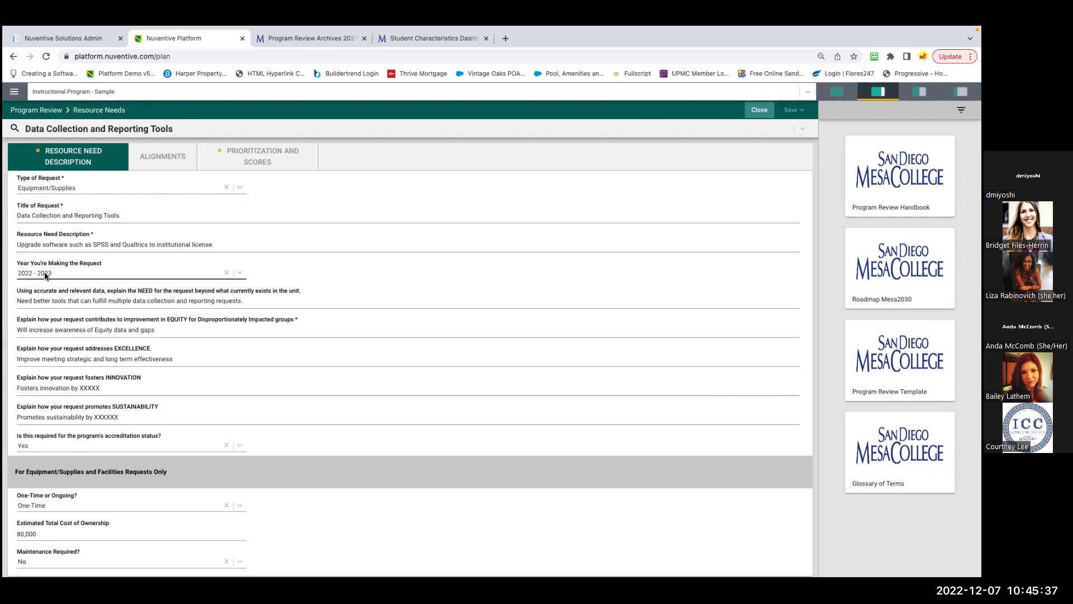
Examine the choices for the year of the request and read and dismiss the field's help note.
left_click(82, 274)
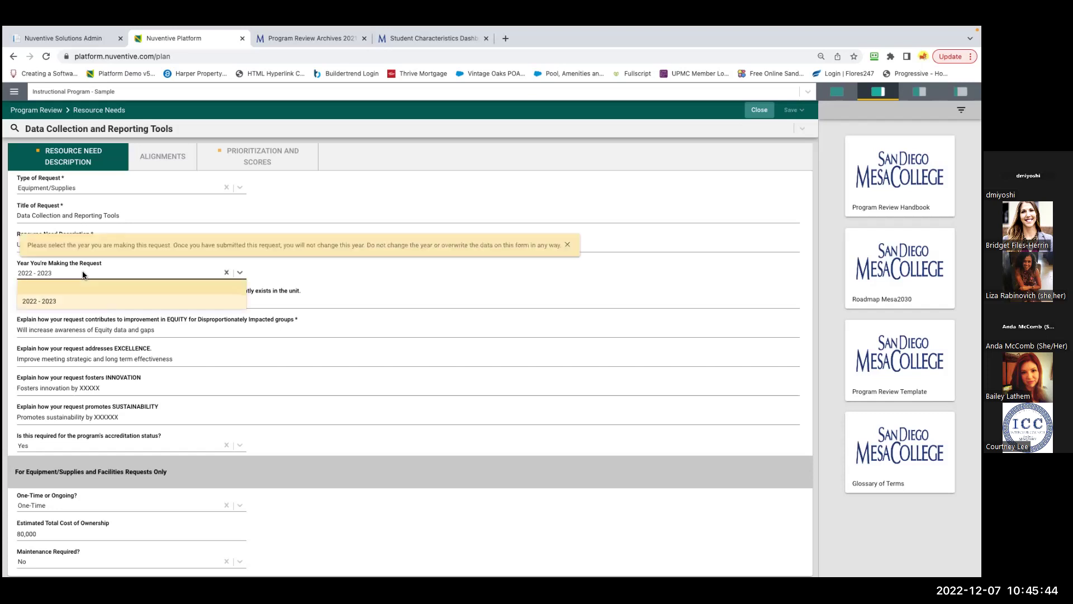
left_click(58, 301)
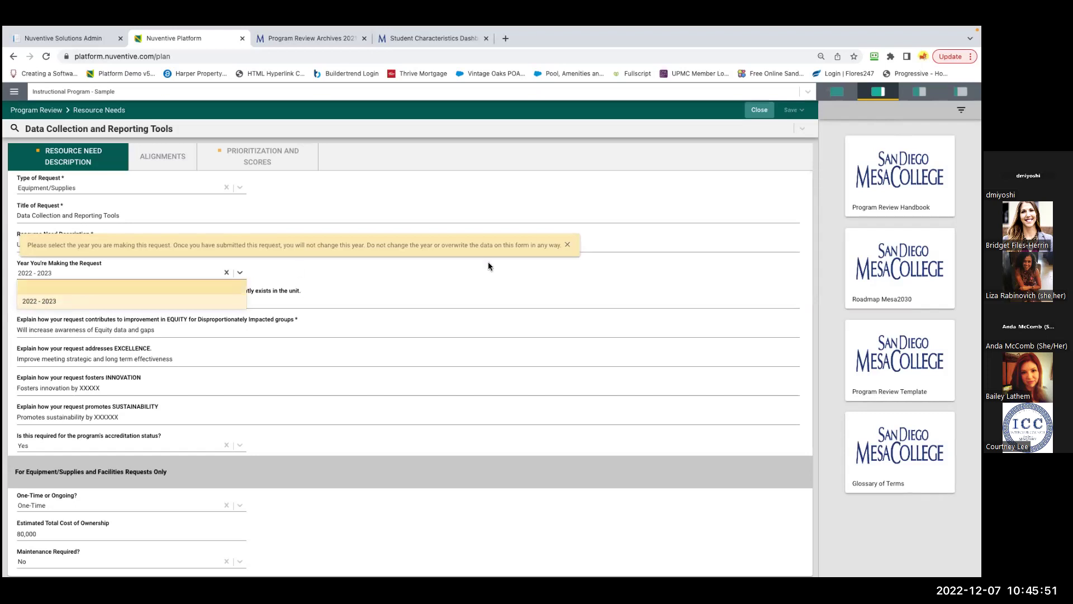
left_click(567, 244)
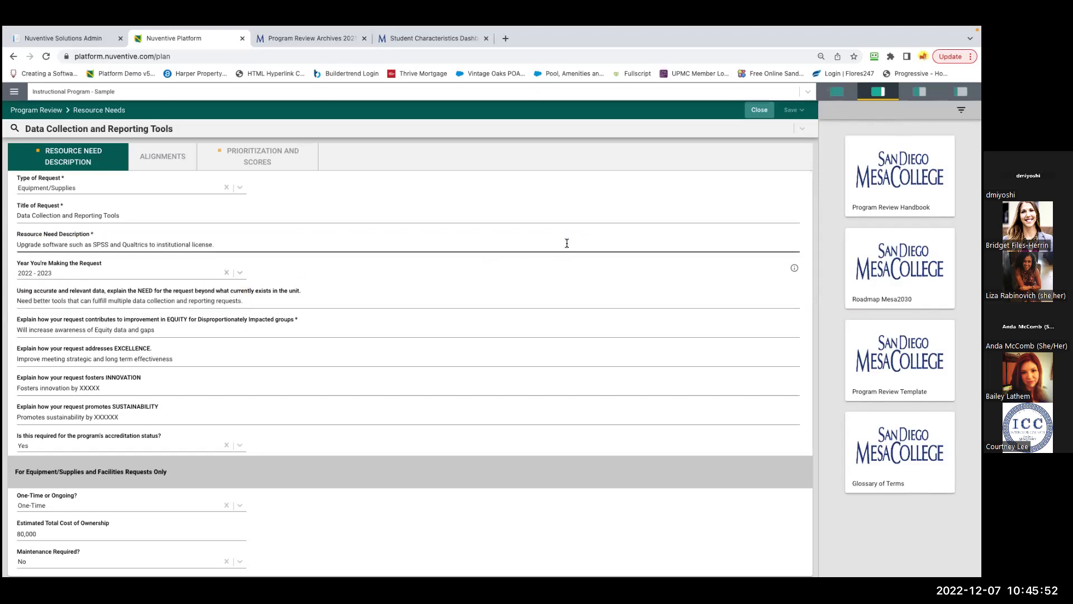
left_click(126, 274)
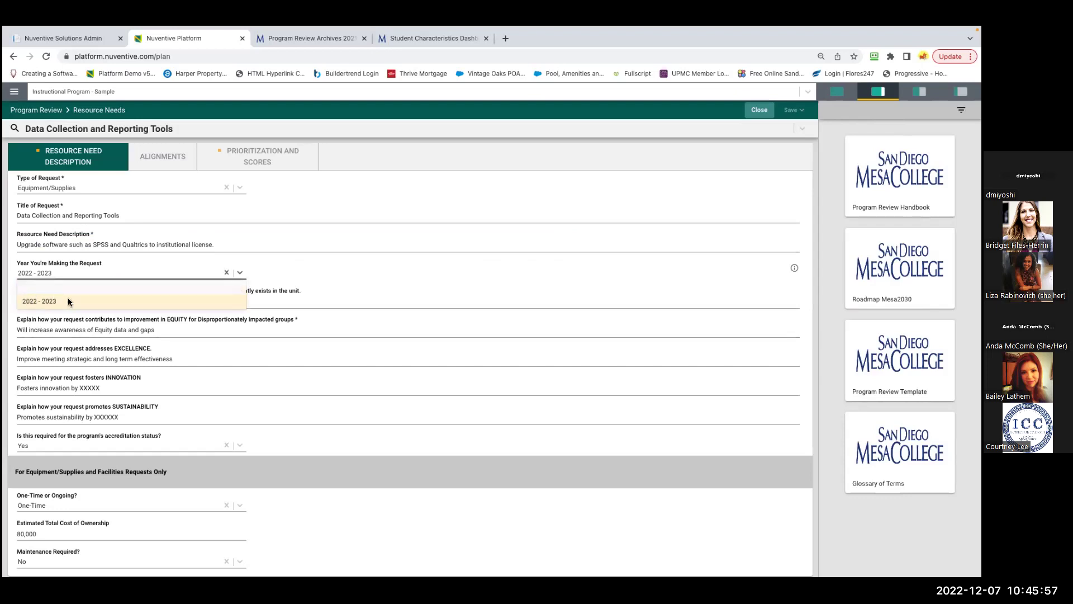
left_click(290, 267)
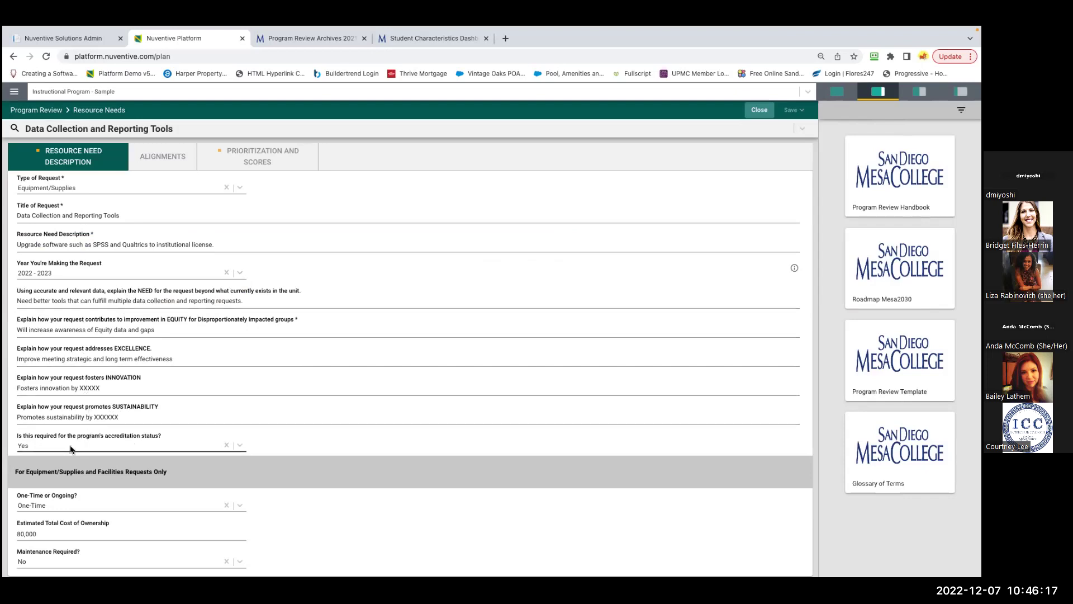
Examine the accreditation requirement, one-time or ongoing, total cost of ownership and maintenance fields, dismissing the cost field's help note.
left_click(103, 447)
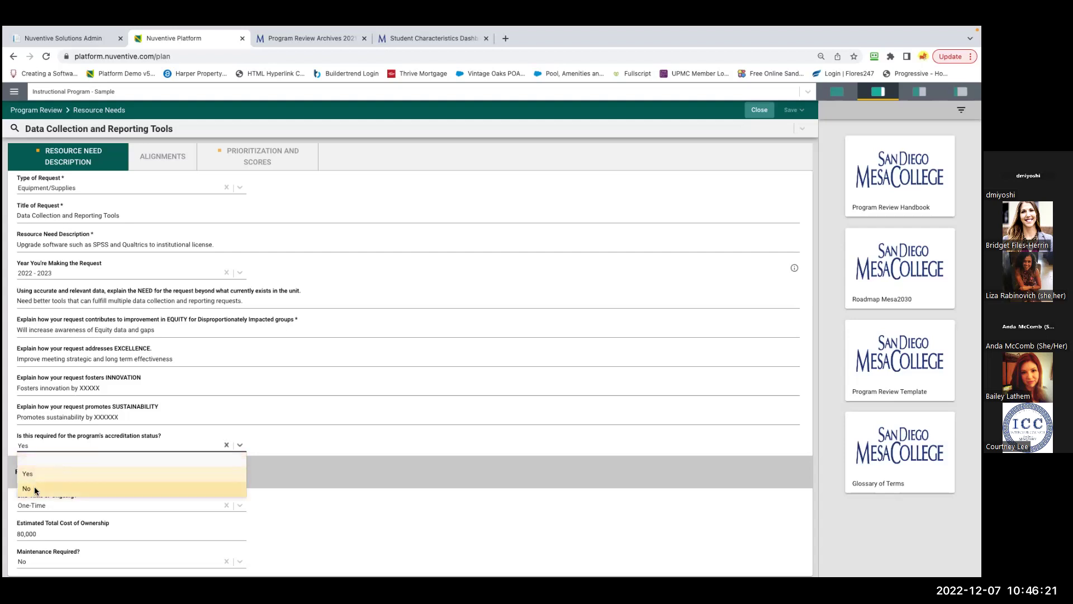
left_click(294, 443)
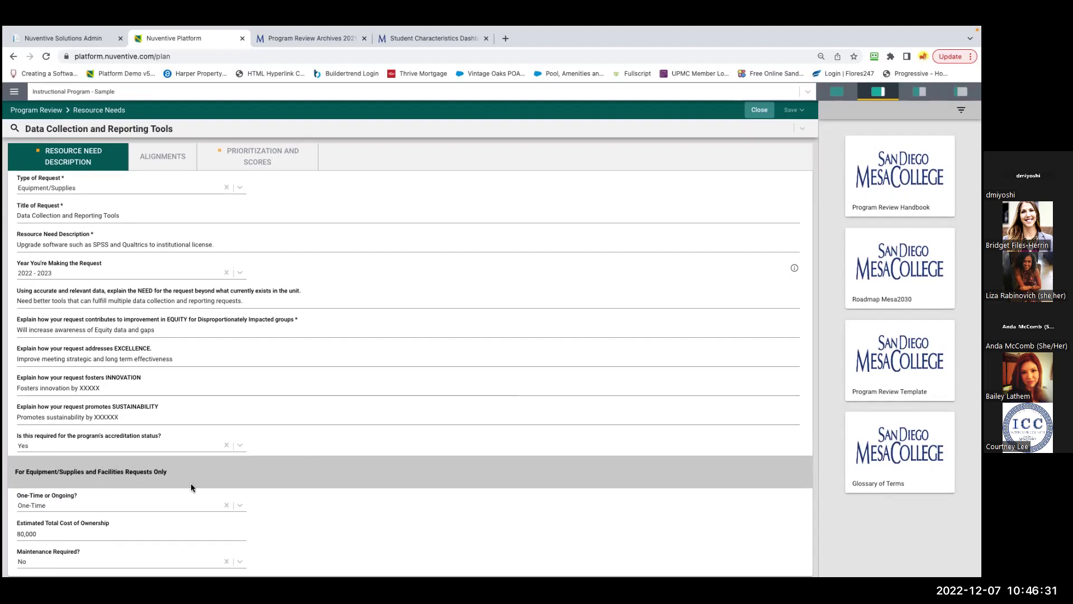
left_click(79, 505)
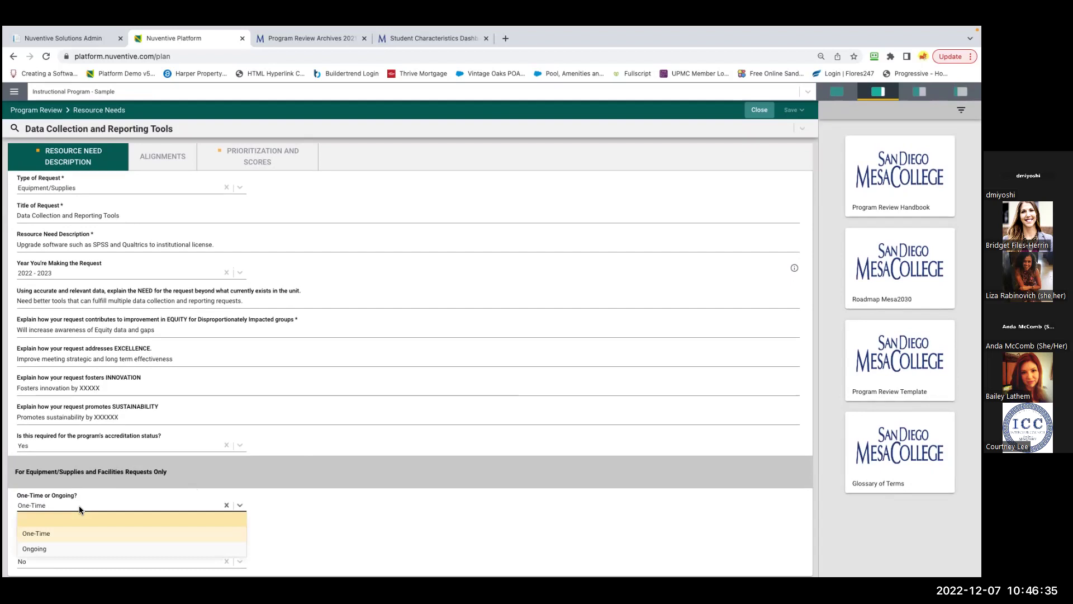
left_click(289, 519)
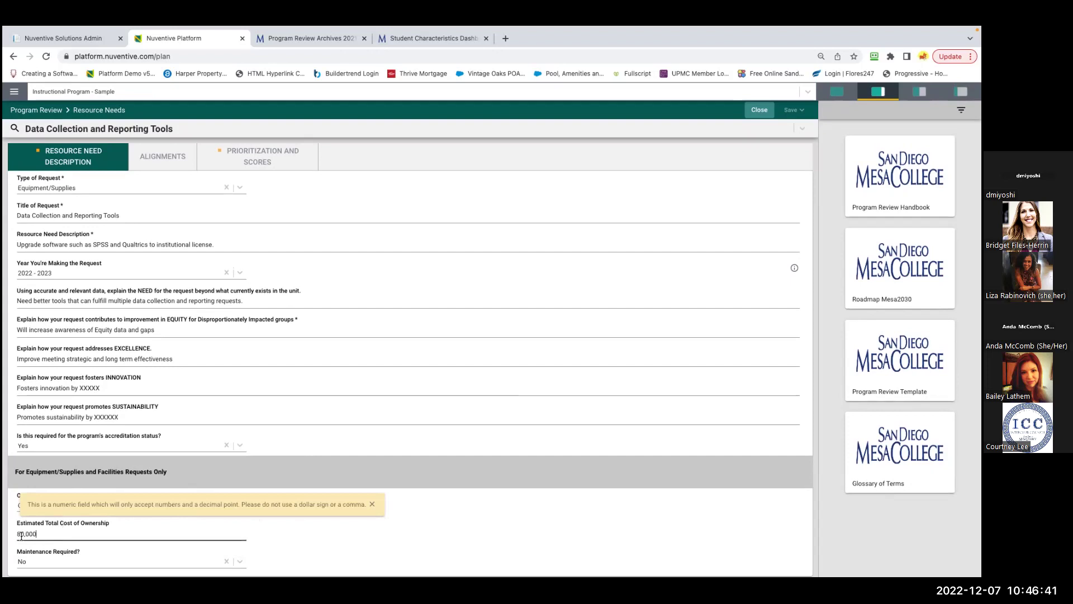
left_click(27, 499)
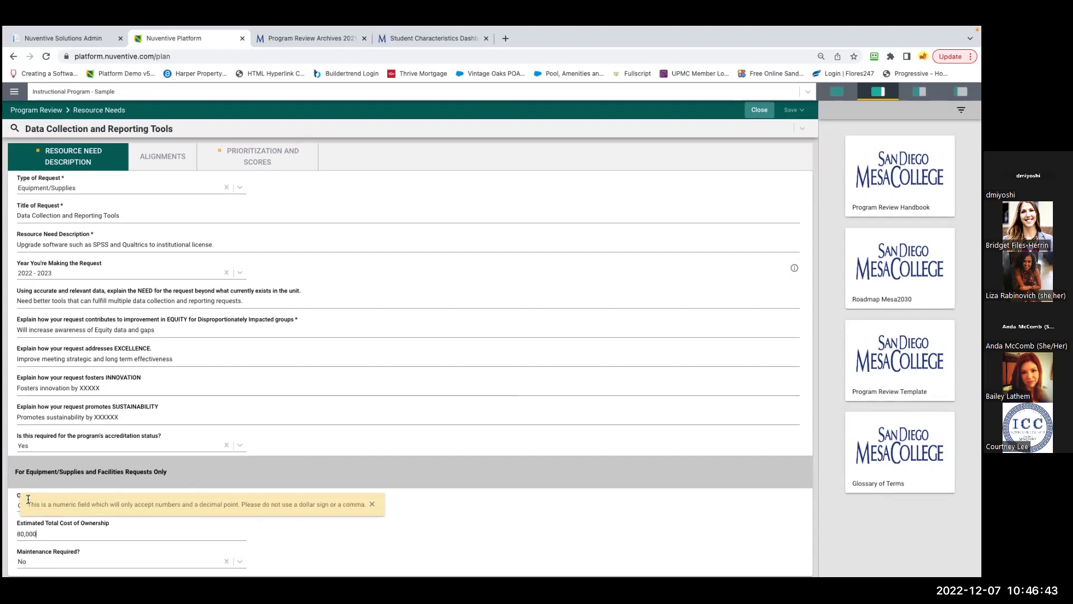
left_click(372, 504)
left_click(35, 561)
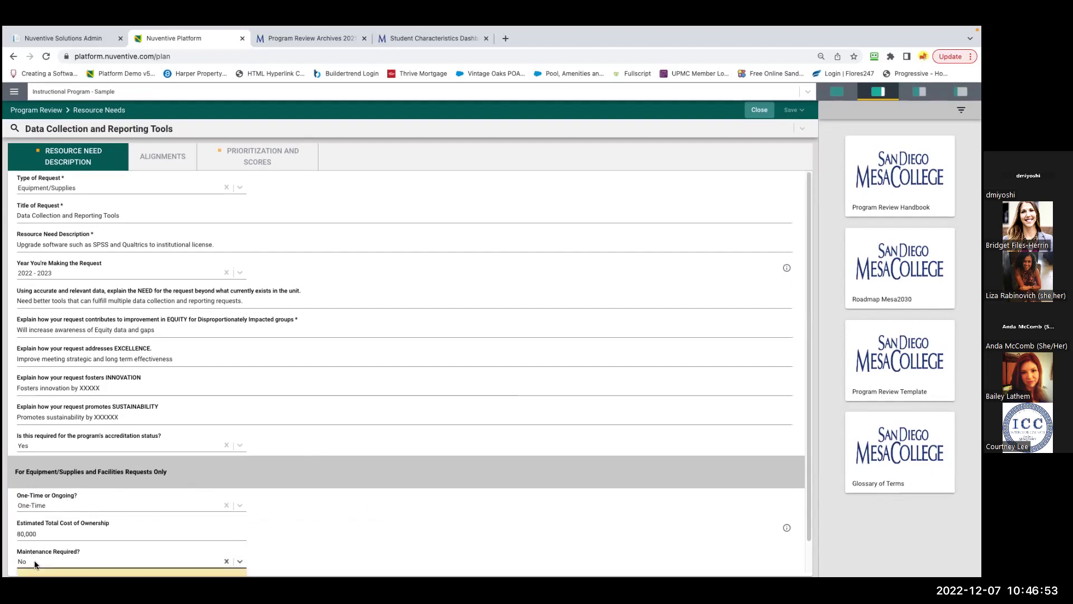
left_click(356, 508)
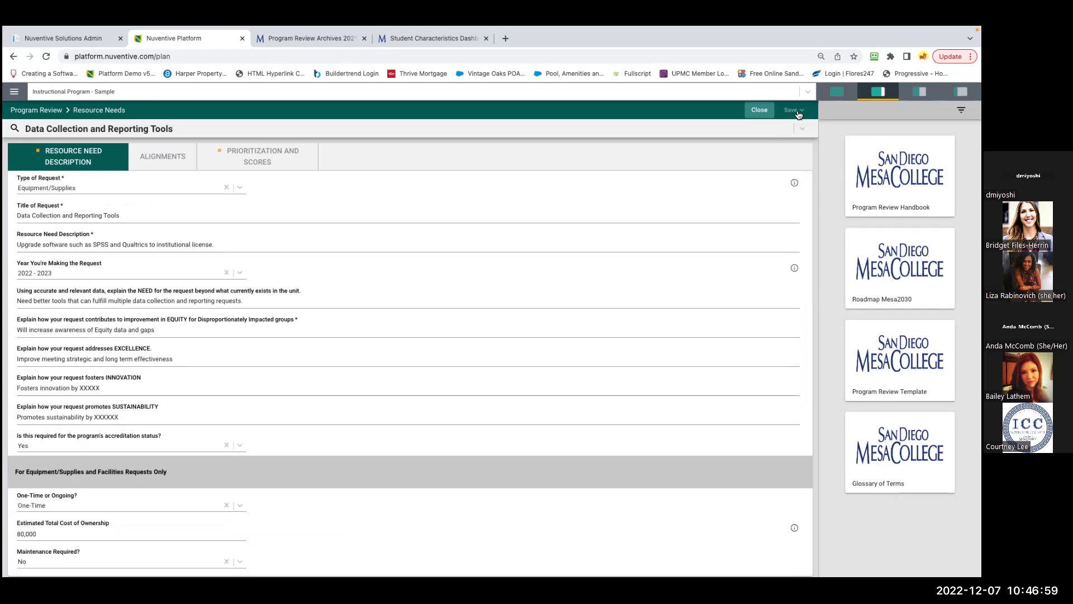
Align the Data Collection and Reporting Tools request with Sample Goal 1 for training and save the mapping.
left_click(167, 157)
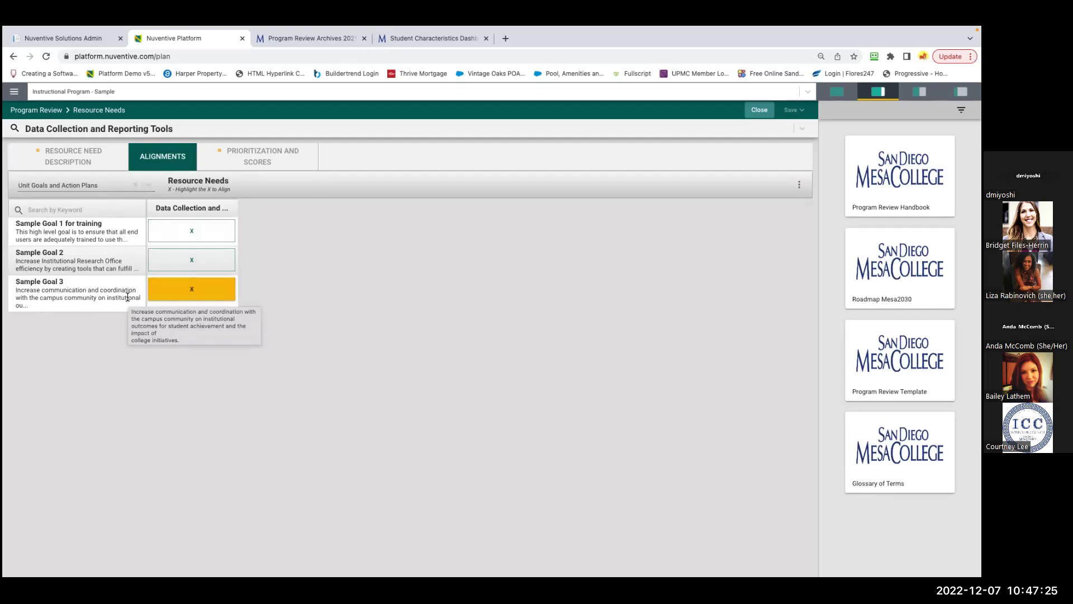
left_click(191, 232)
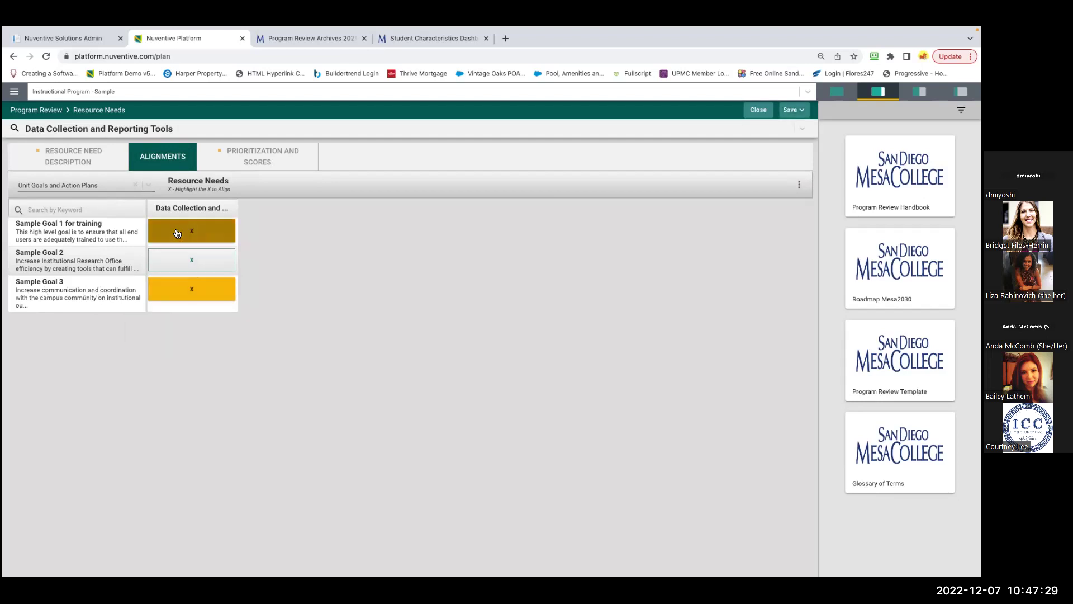
left_click(194, 233)
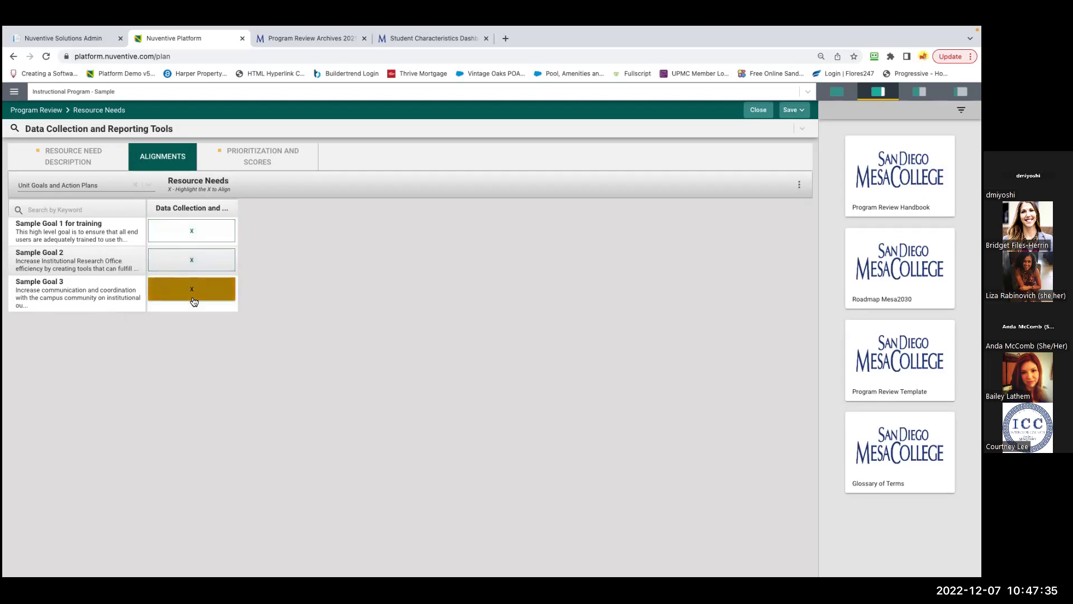
left_click(193, 233)
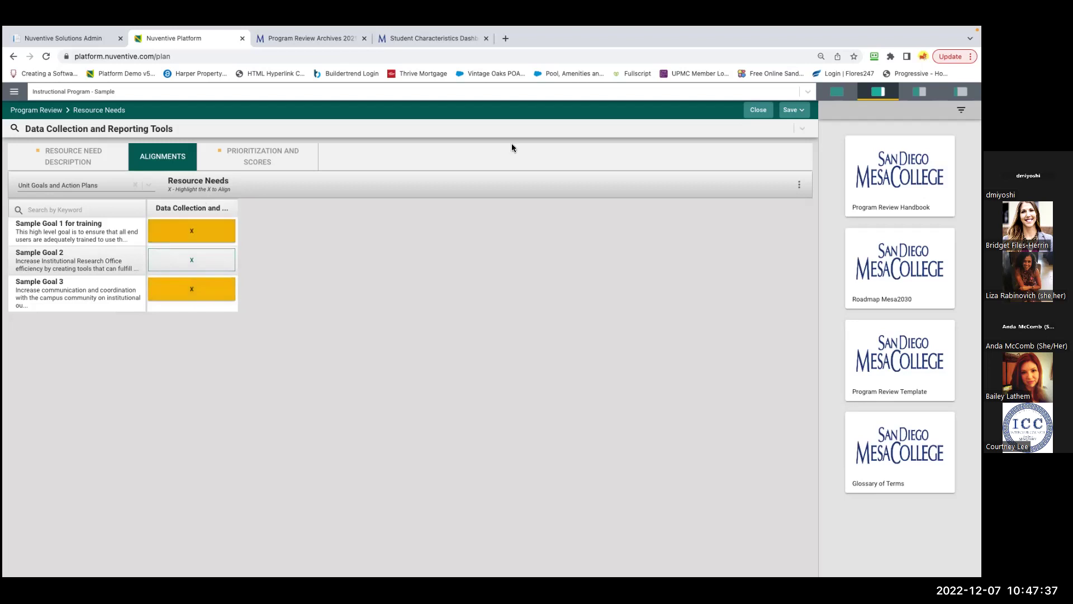
left_click(789, 110)
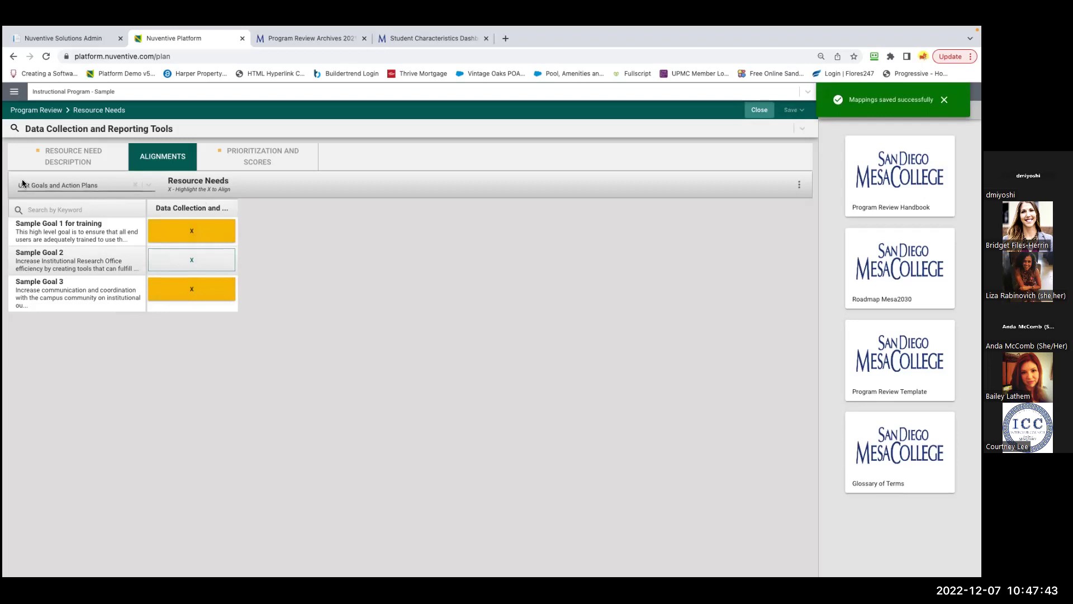
Align the request with Pathways and Partnerships - Objective 4 of the Mesa College Strategic Plan and save the mapping.
left_click(109, 185)
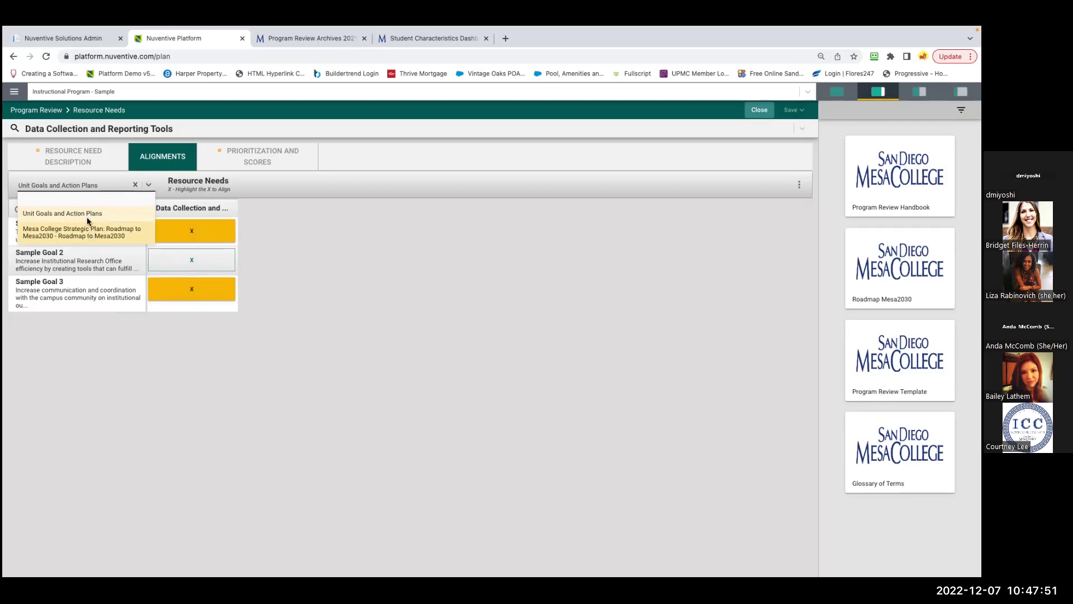
left_click(118, 237)
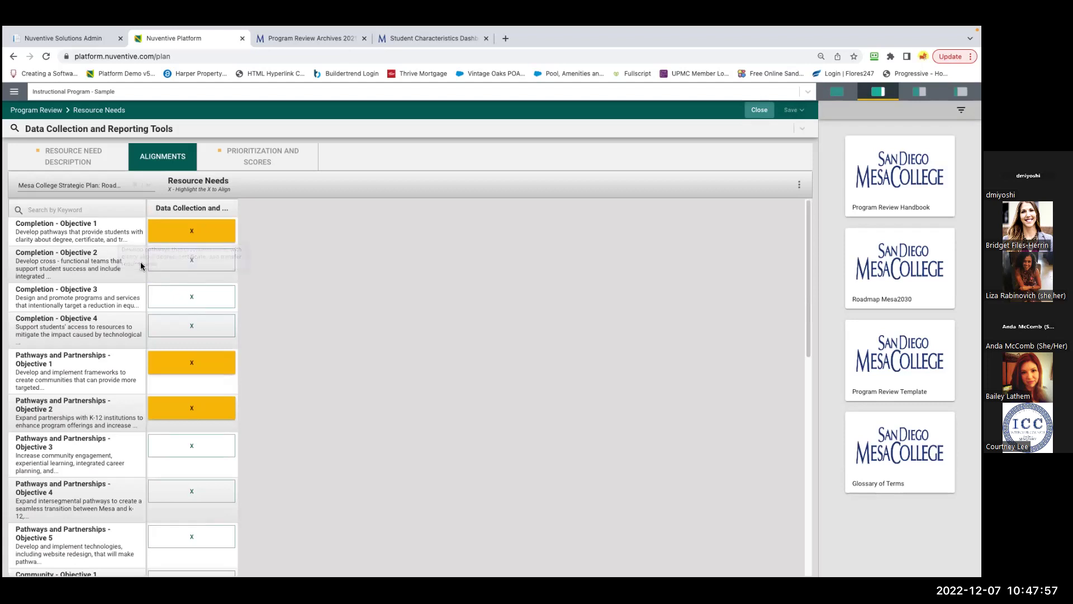
left_click(62, 213)
scroll(58, 450, "down", 3)
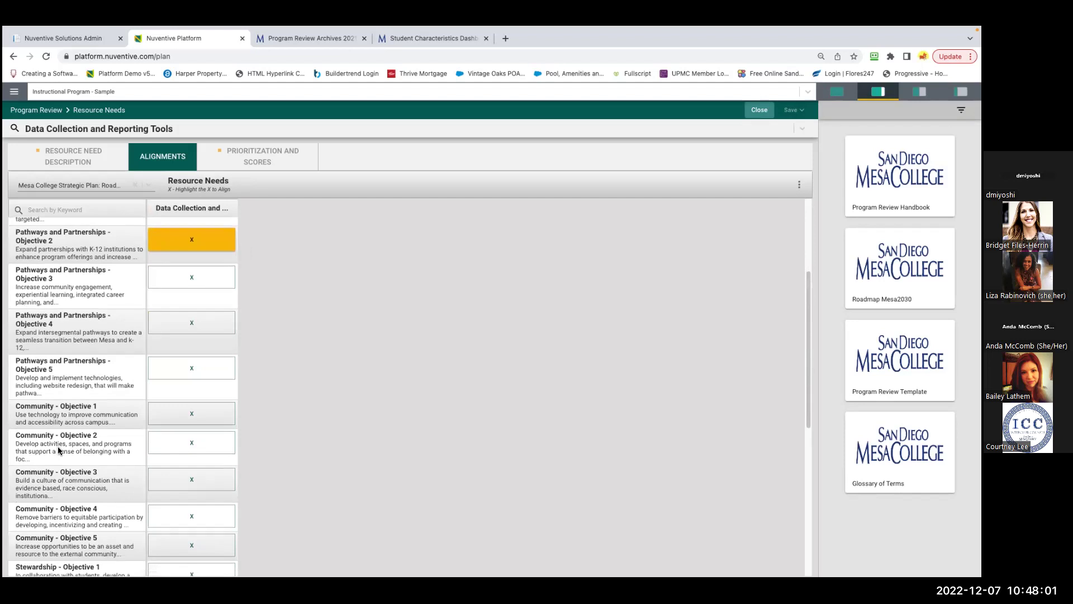
scroll(58, 450, "up", 3)
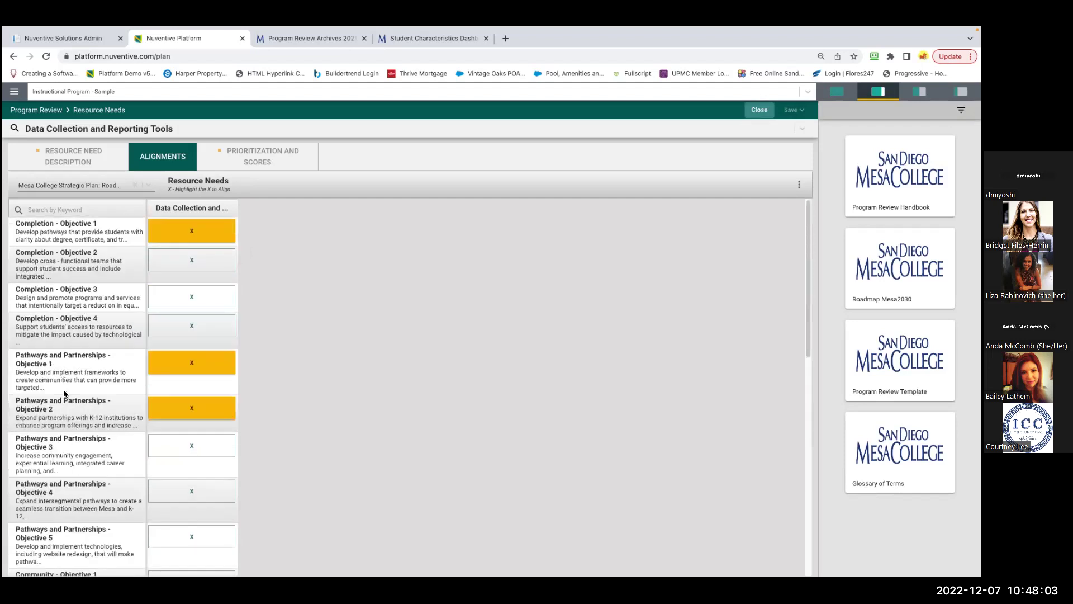
left_click(179, 497)
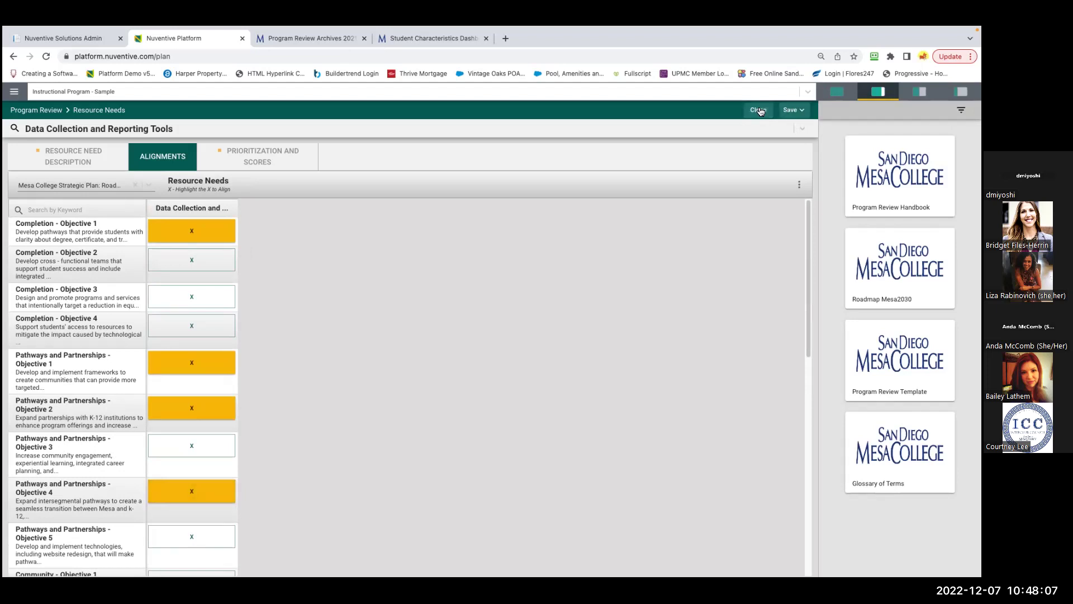
left_click(792, 110)
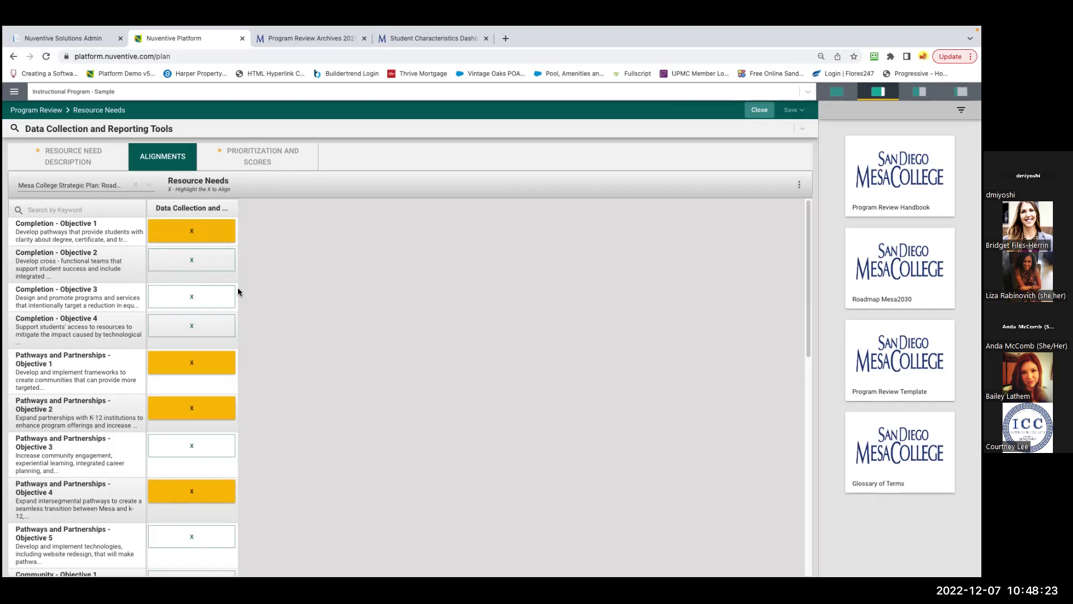
Review the request's 2022 - 2023 prioritization entry with its funding status, scores and overall rank, and close the entry.
left_click(268, 161)
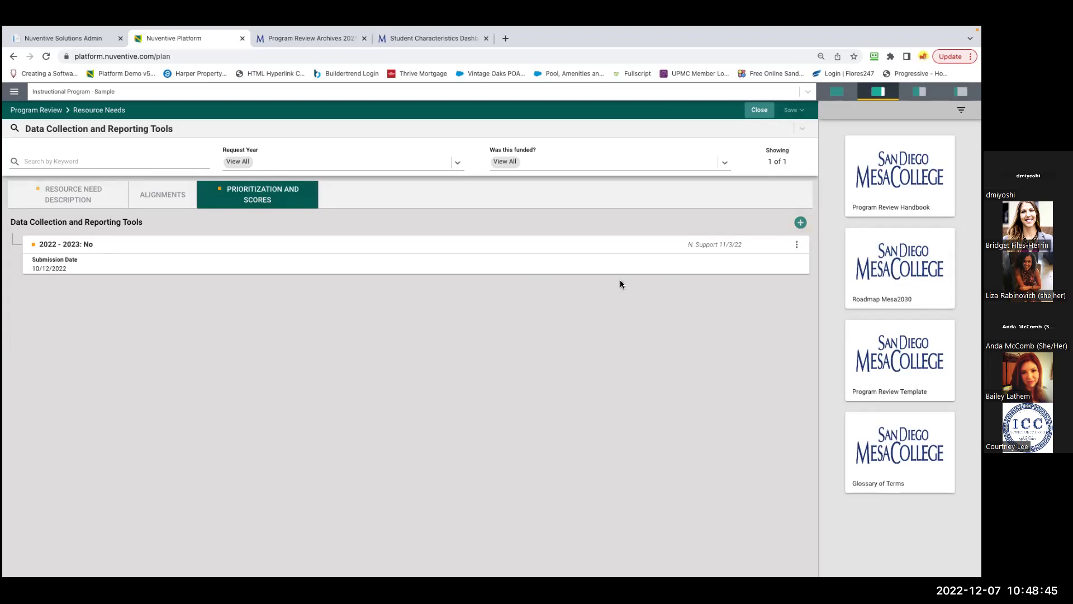
left_click(502, 262)
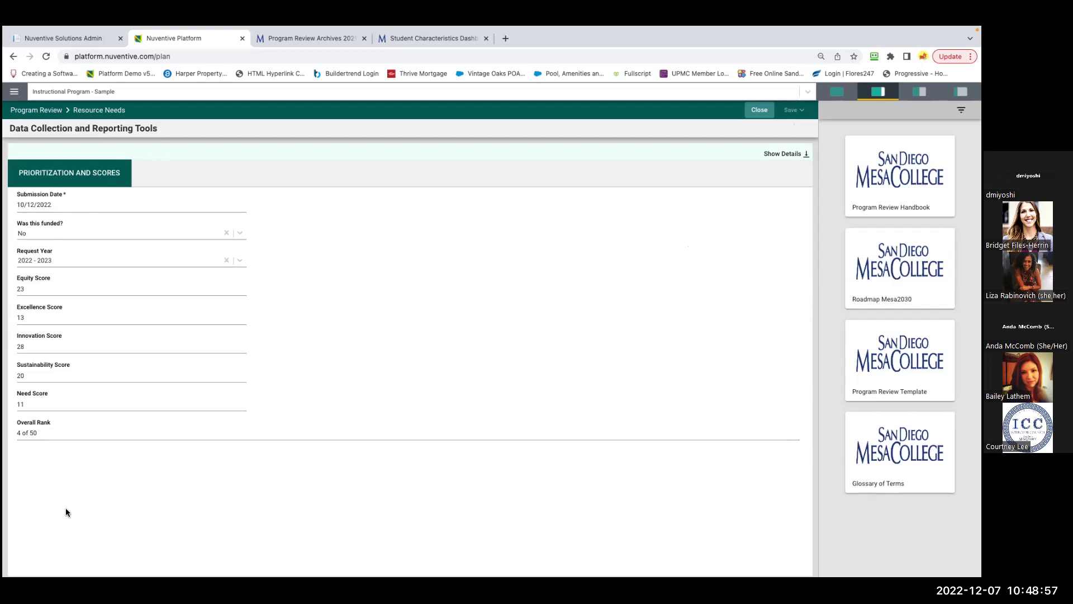
left_click(760, 110)
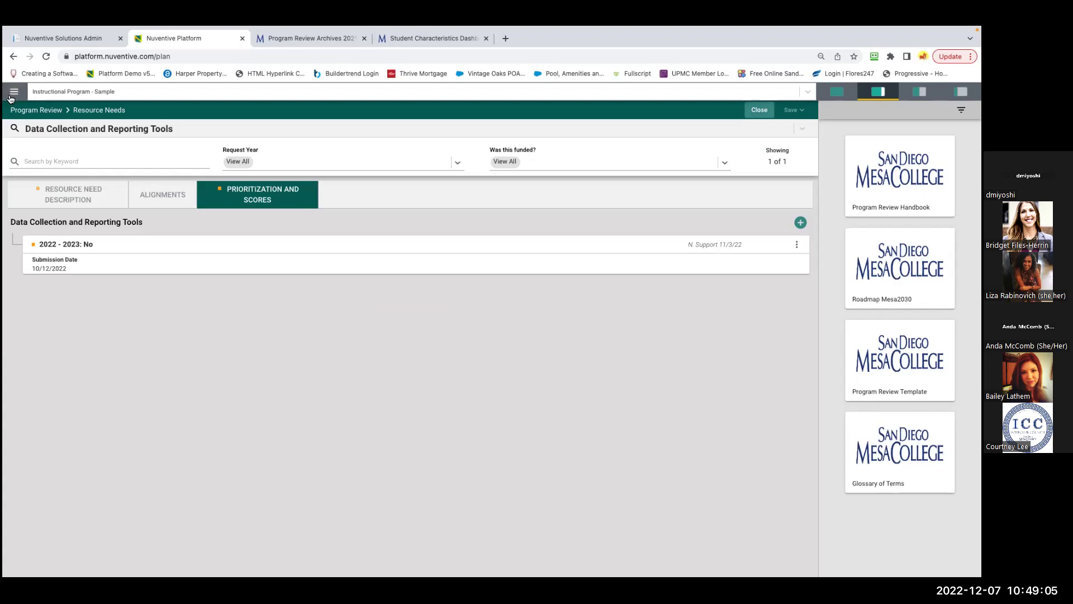
Go to the Unit Goal Alignment to Mesa2030 page of Full View of Alignments.
left_click(14, 93)
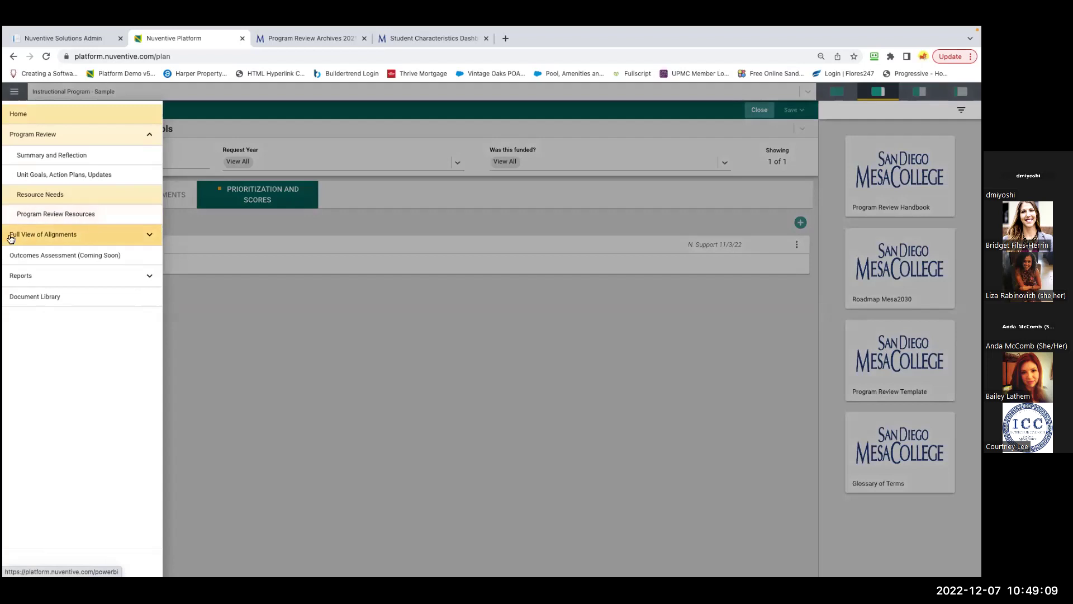
left_click(109, 241)
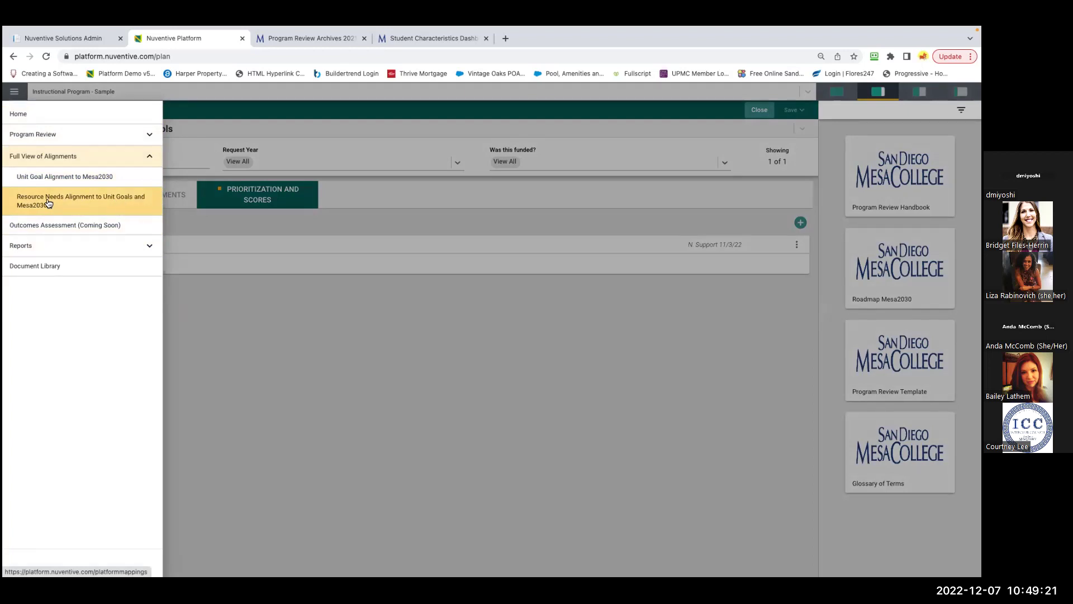
left_click(48, 177)
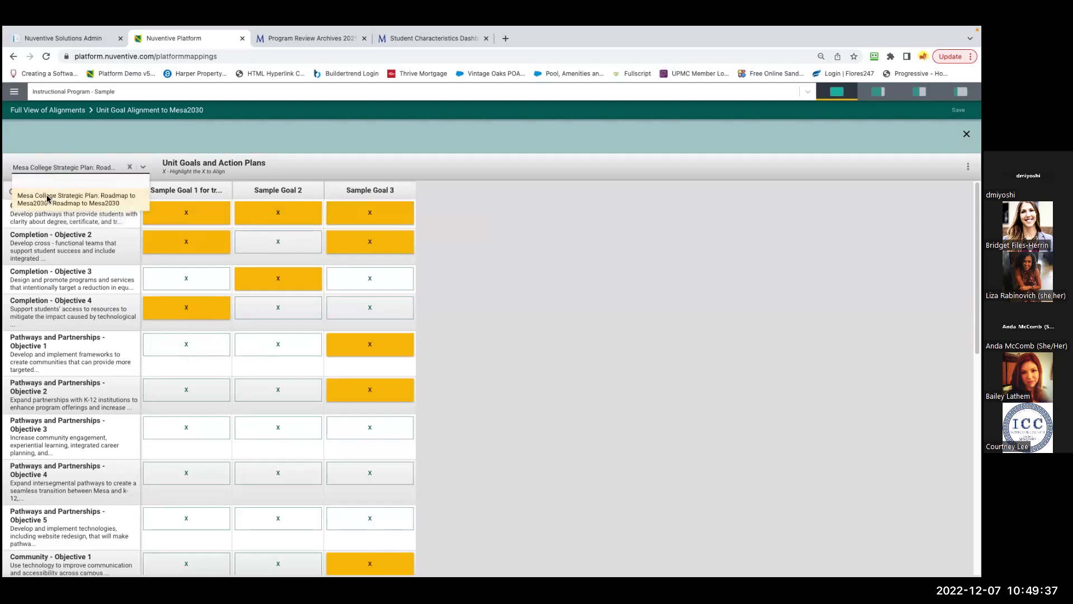
View the Resource Needs Alignment to Unit Goals and Mesa2030 page, switching the mapping from Unit Goals and Action Plans to Mesa College Strategic Plan.
left_click(14, 91)
left_click(34, 202)
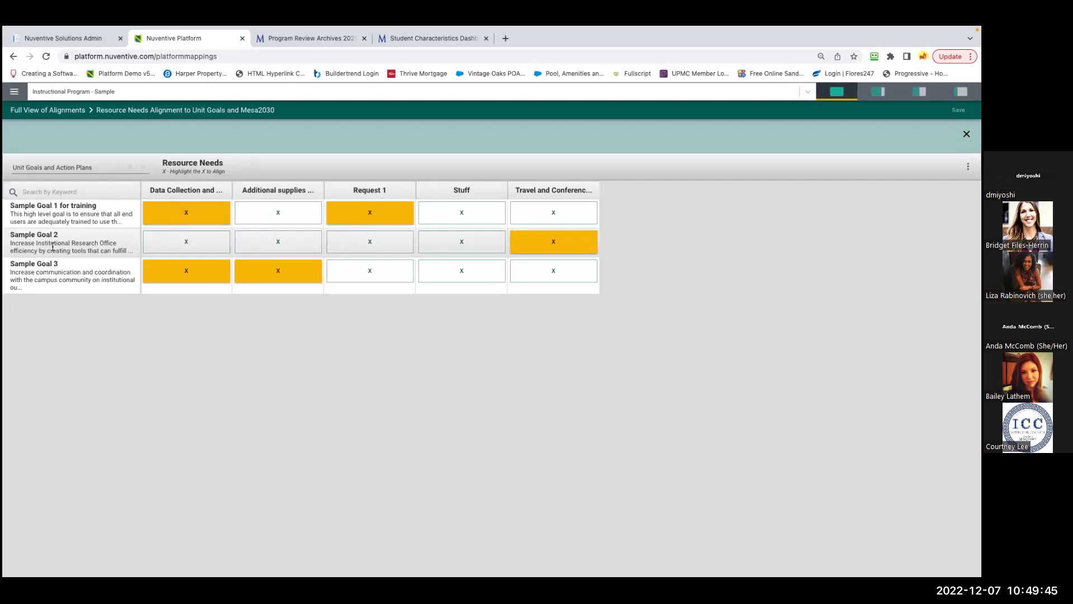
left_click(84, 167)
left_click(79, 218)
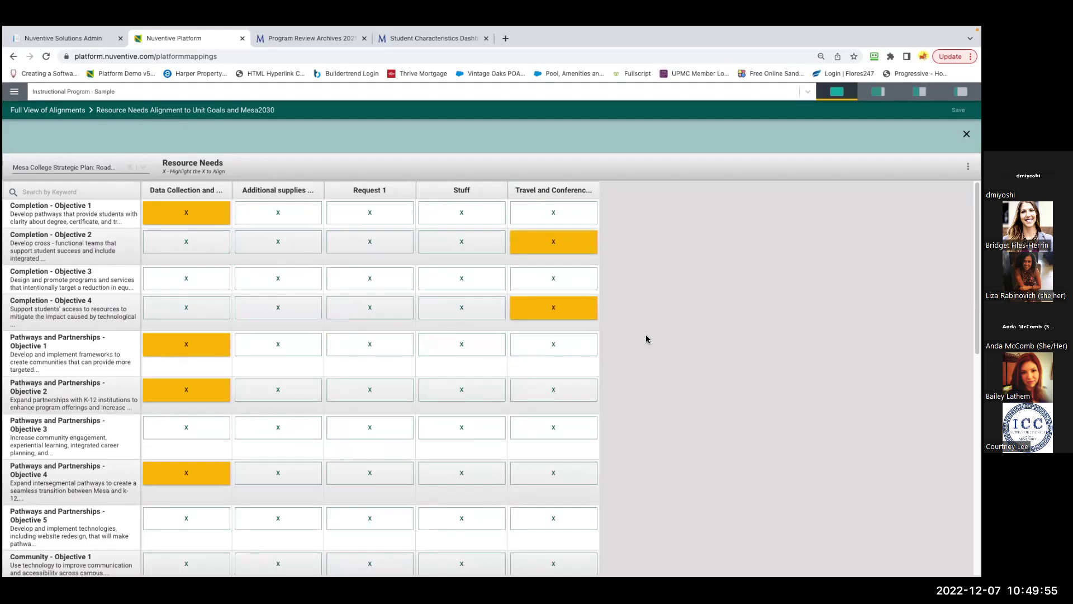
Open the Unit Goals, Action Plans, Updates Narrative Report for the sample program.
left_click(17, 94)
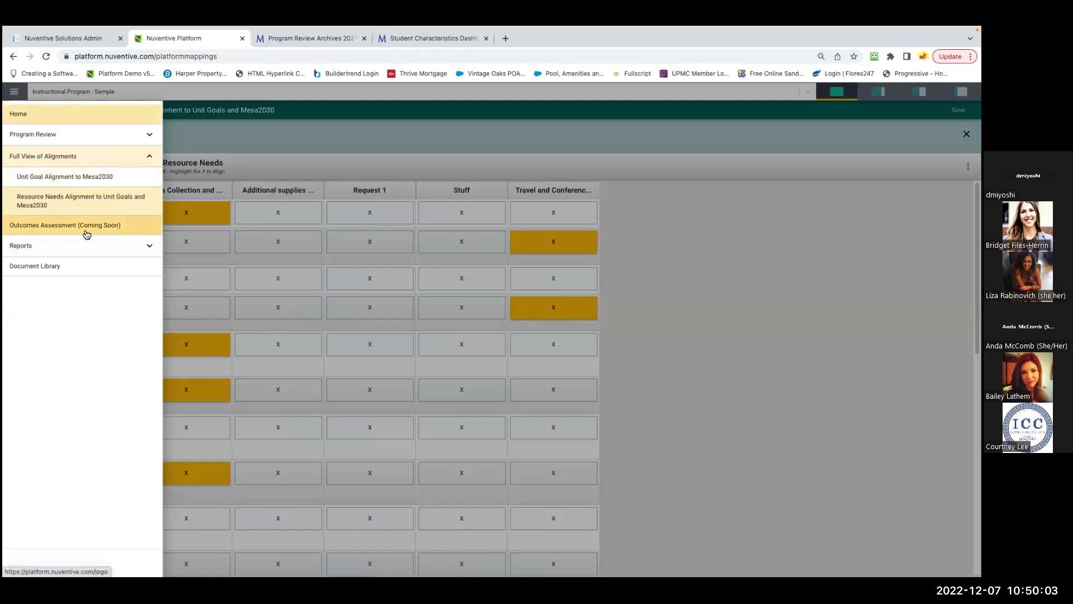
left_click(151, 247)
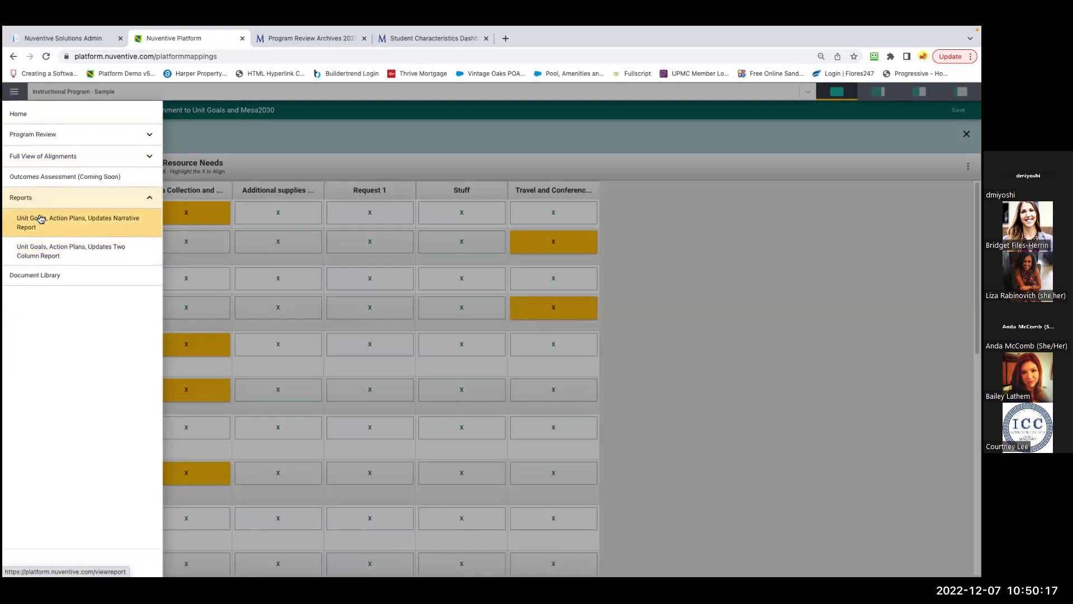
left_click(107, 223)
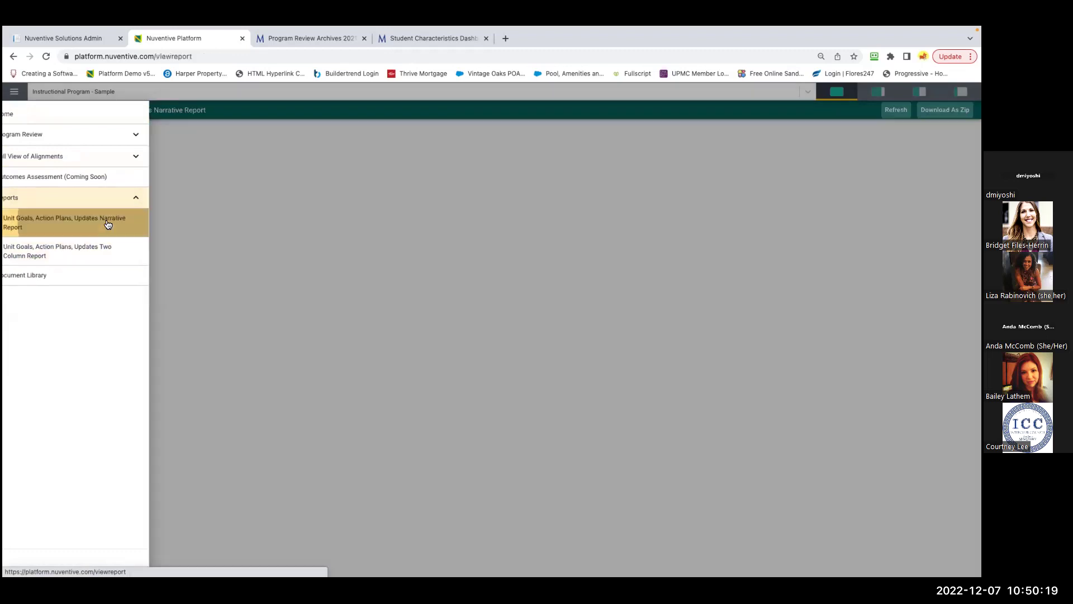
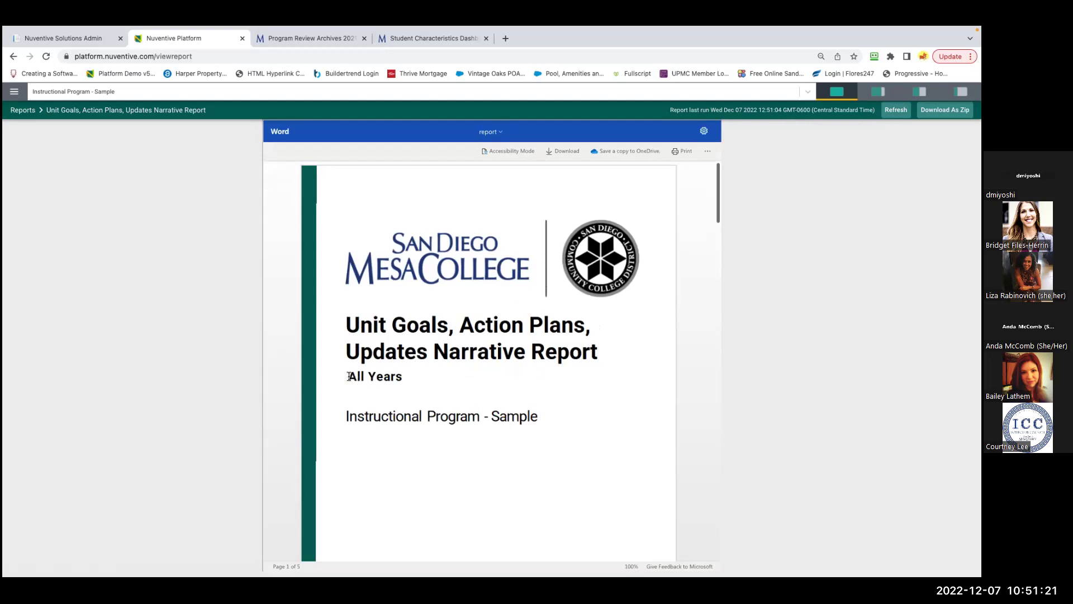
Examine the narrative report from its cover's year and program name through the sample goals' mappings, action plans and updates.
left_click_drag(347, 376, 407, 375)
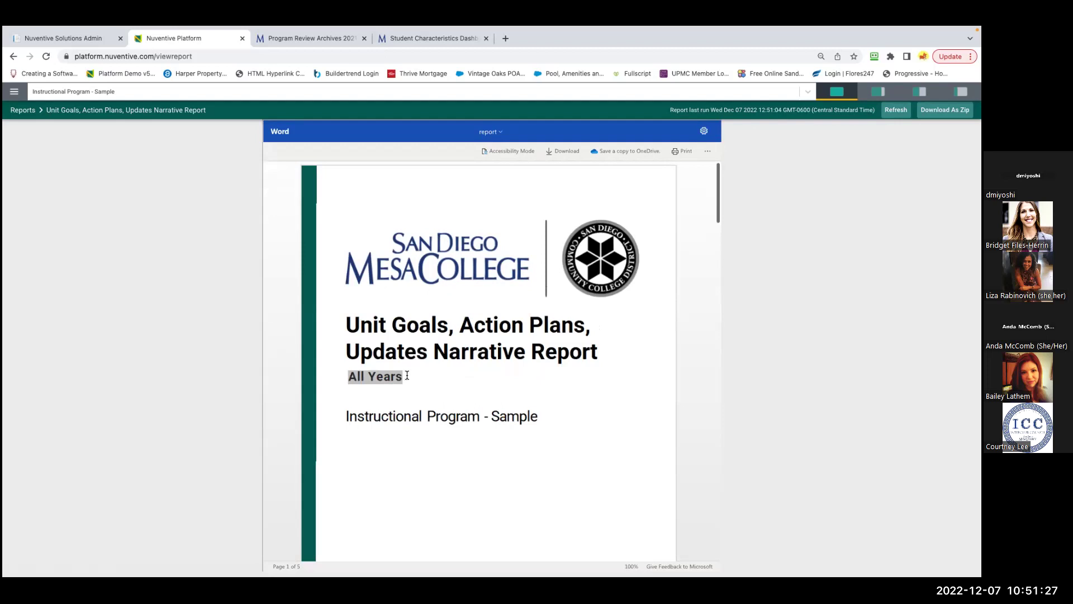
triple_click(347, 417)
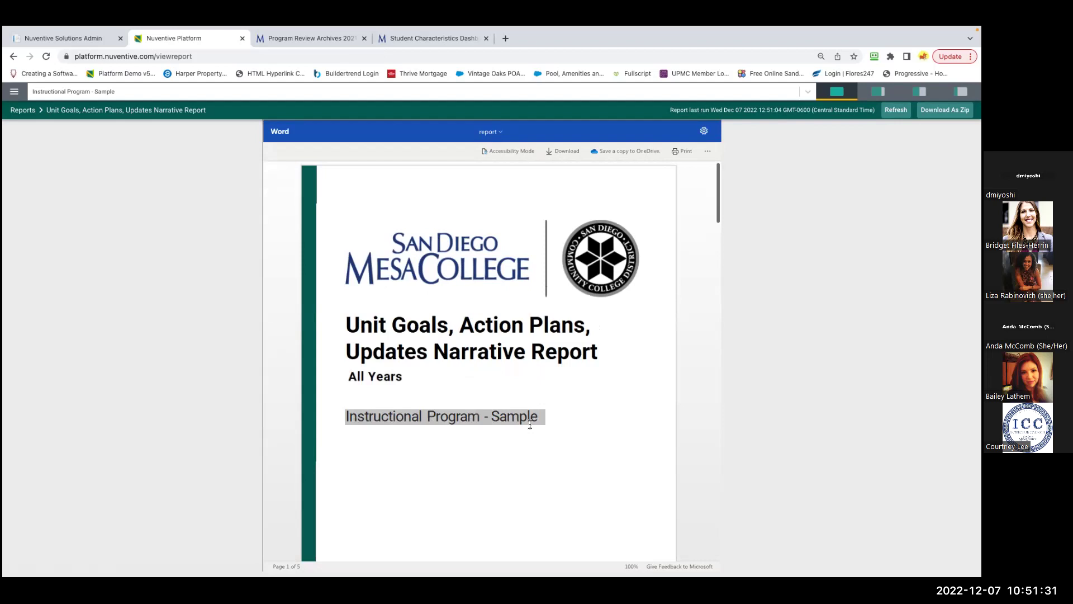
left_click(534, 444)
scroll(535, 447, "down", 8)
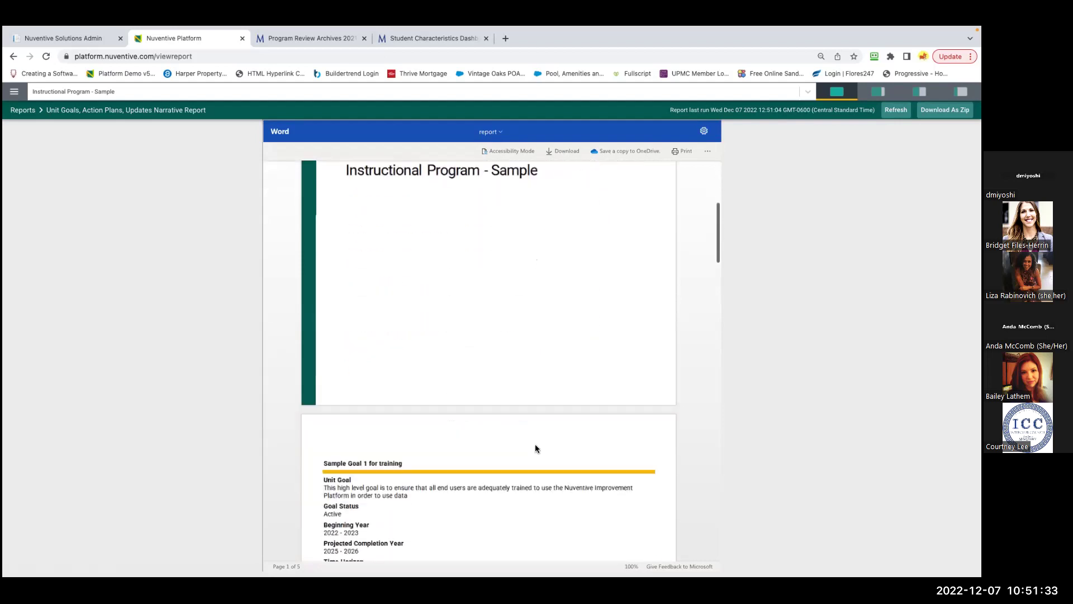
scroll(535, 445, "down", 1)
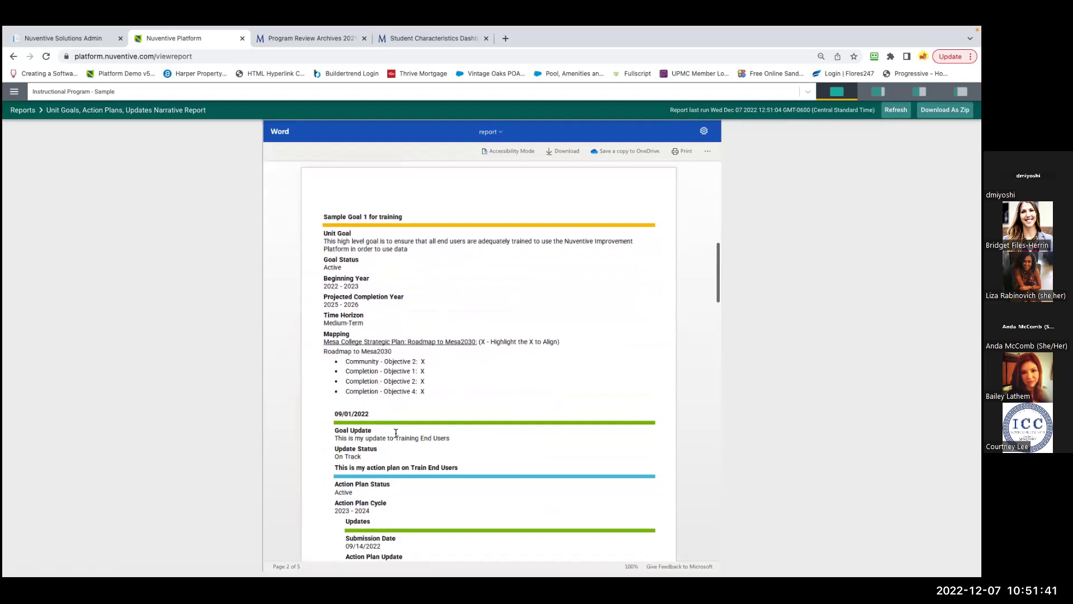
scroll(413, 486, "down", 2)
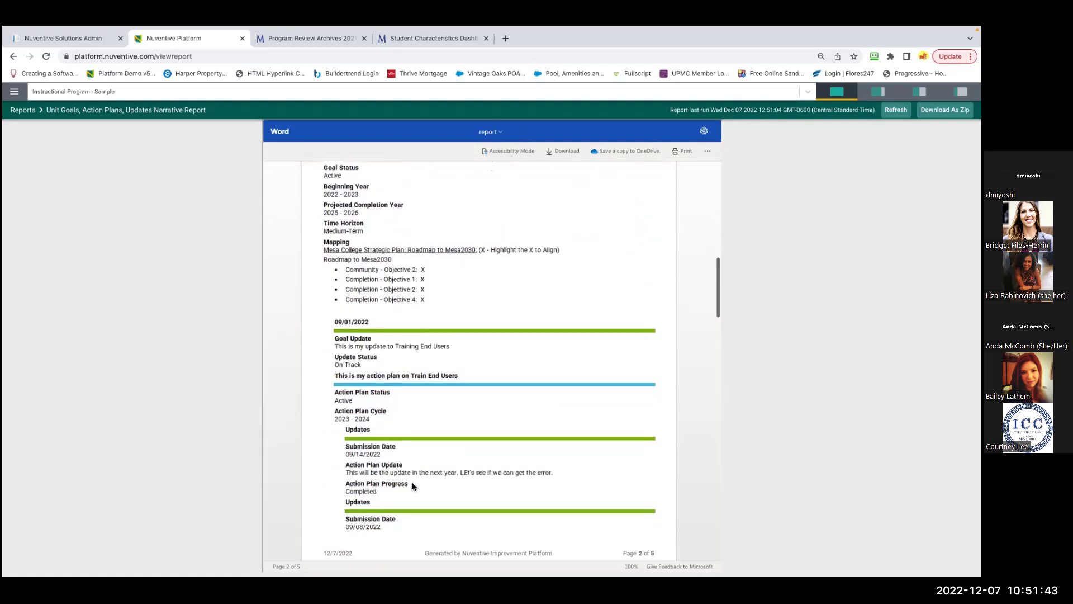
scroll(414, 486, "down", 10)
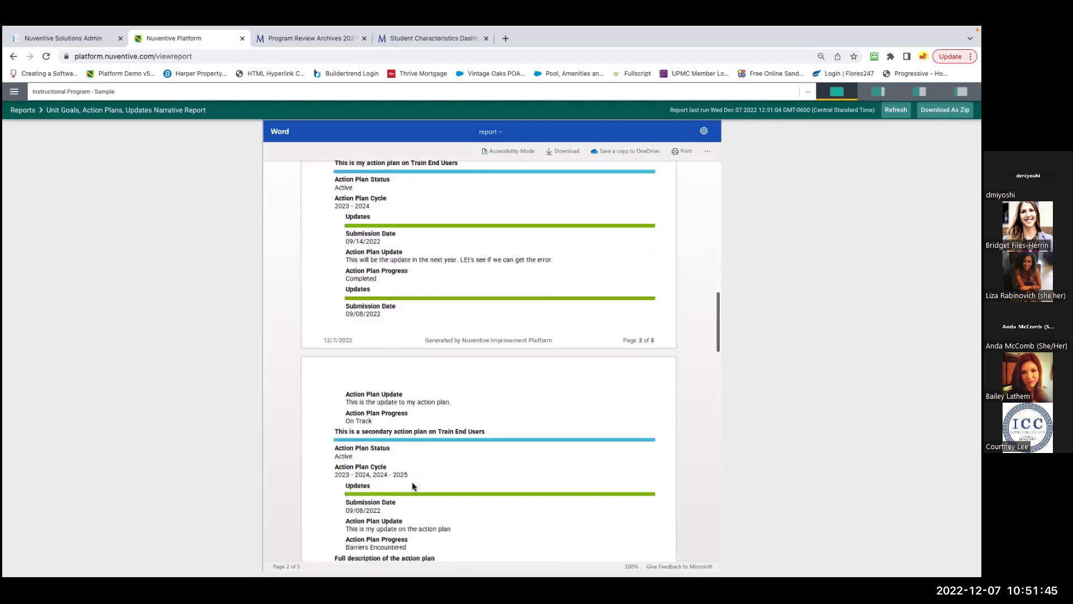
scroll(413, 486, "down", 6)
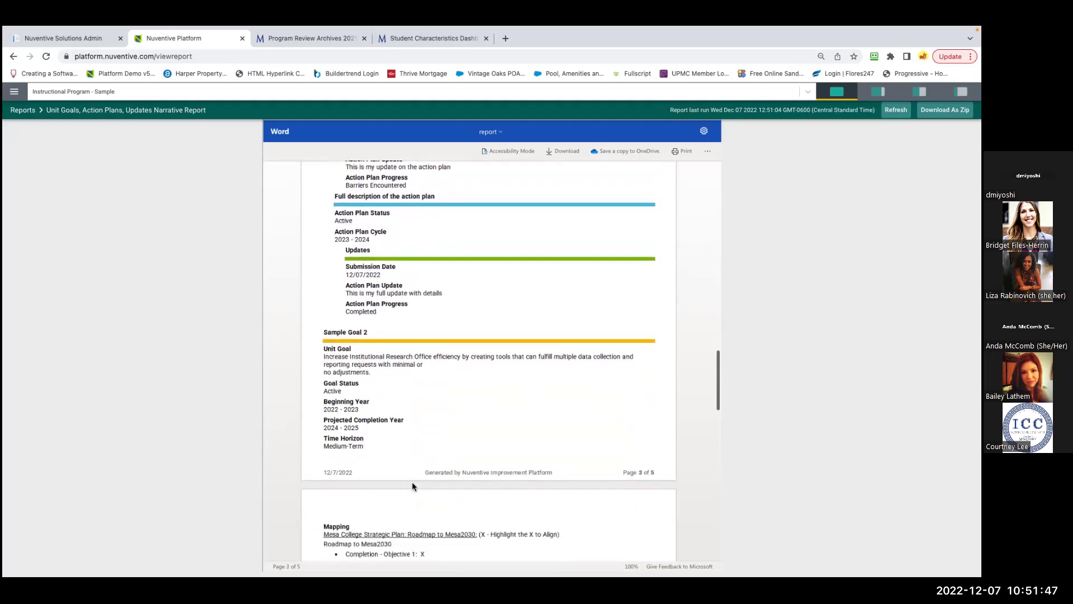
scroll(414, 486, "down", 5)
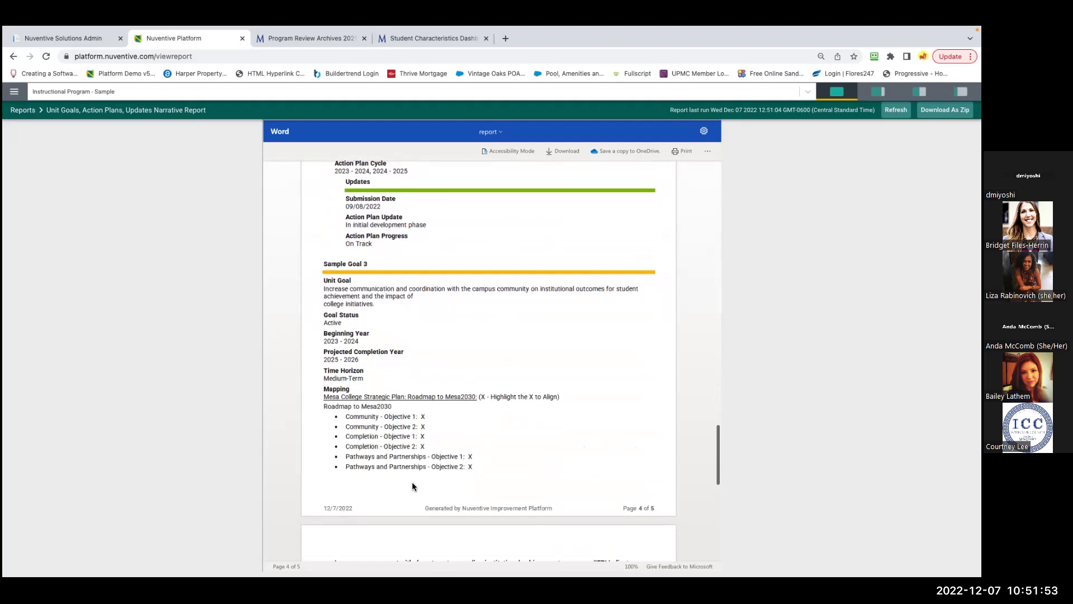
scroll(413, 481, "down", 4)
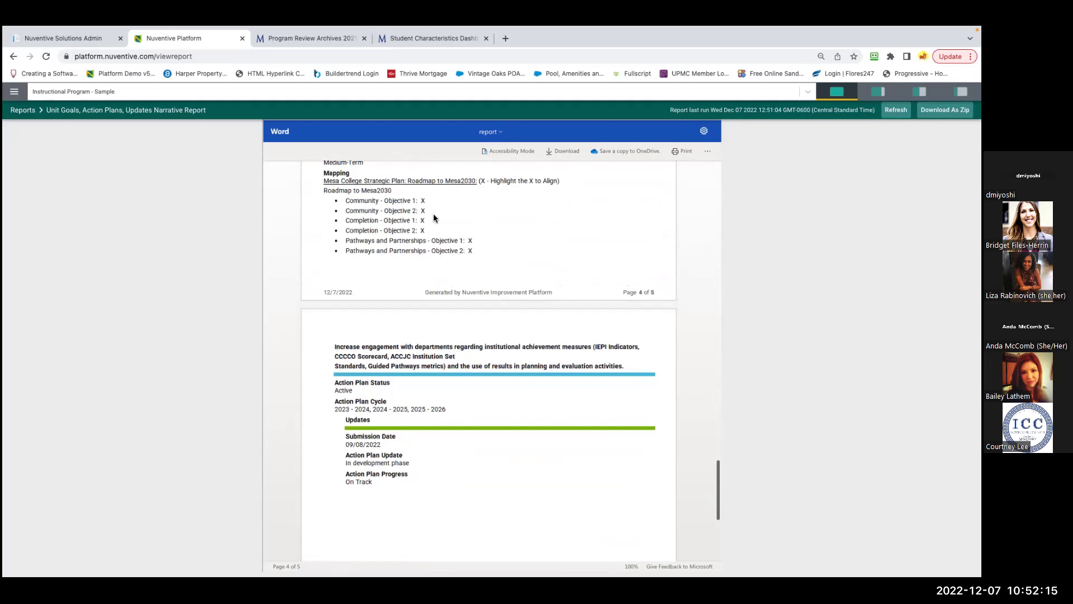
scroll(412, 268, "up", 10)
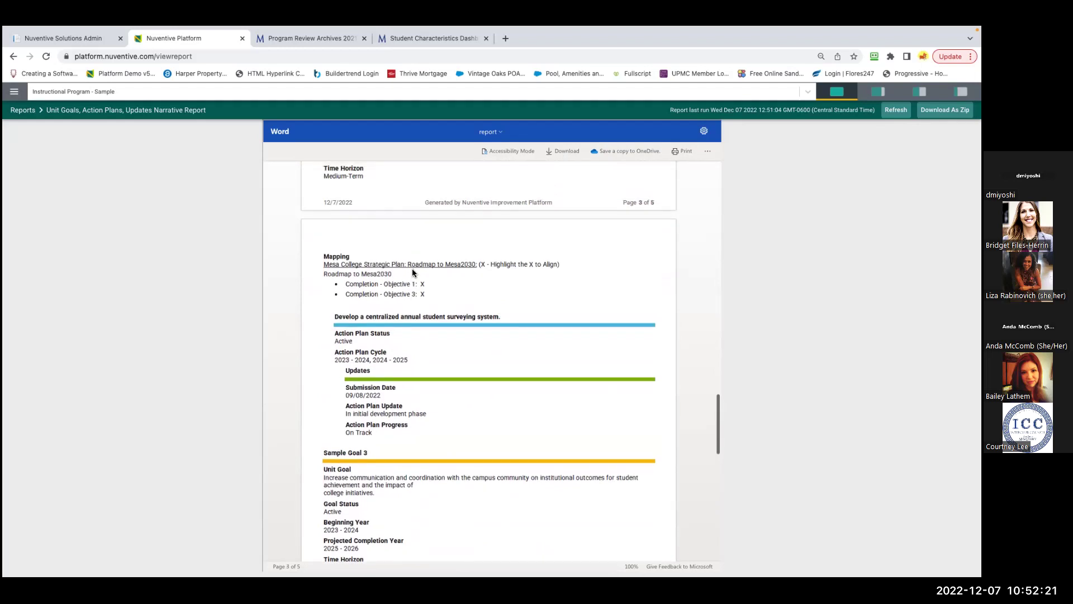
scroll(411, 268, "up", 6)
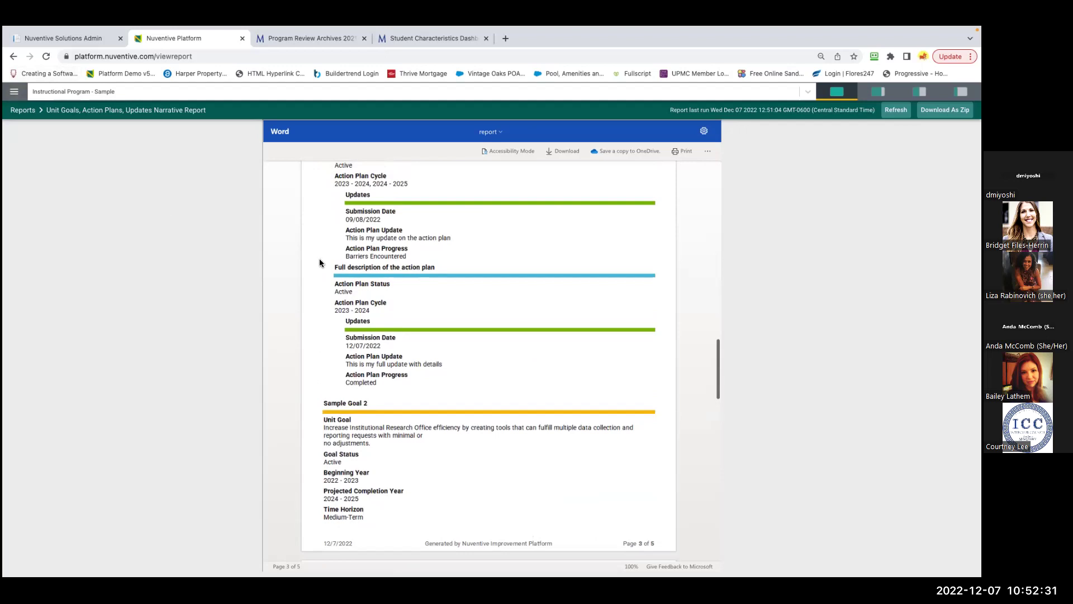
Open the Unit Goals, Action Plans, Updates Two Column Report and review its layout for Sample Goal 1 for training.
left_click(14, 94)
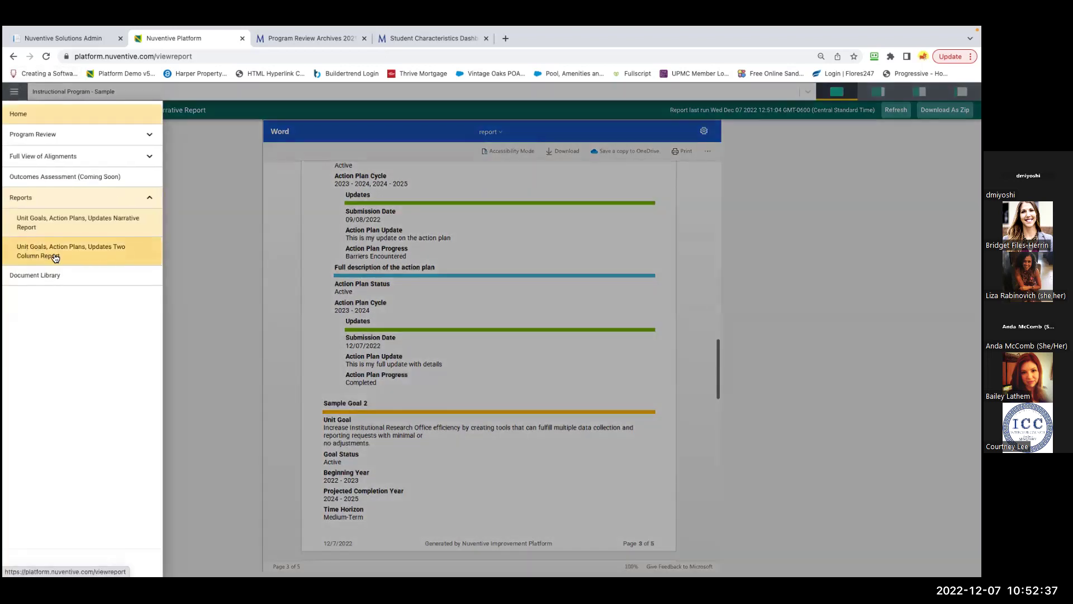
left_click(55, 257)
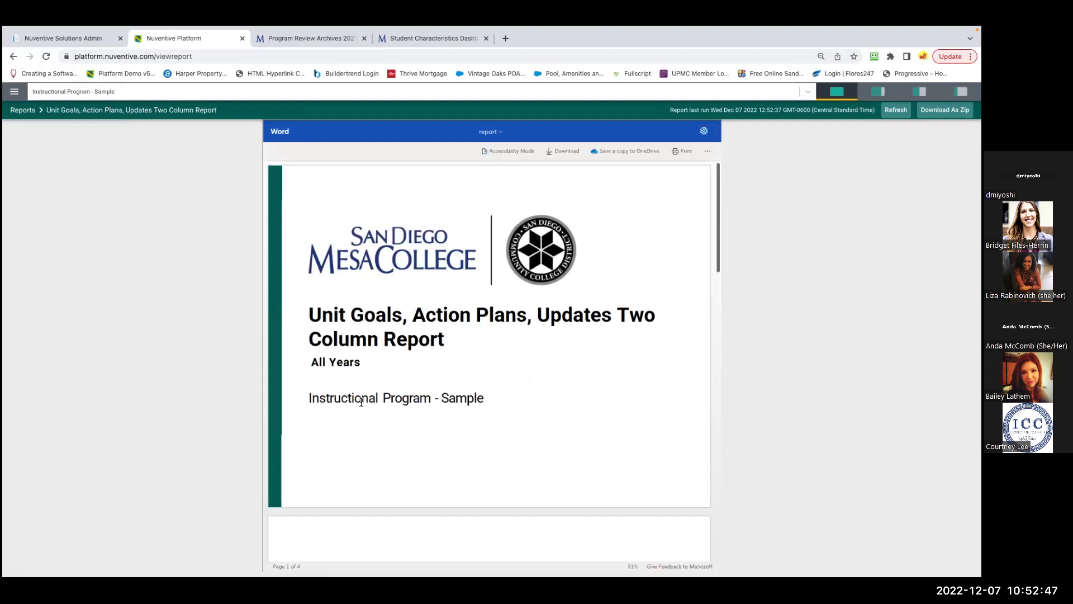
scroll(458, 403, "down", 5)
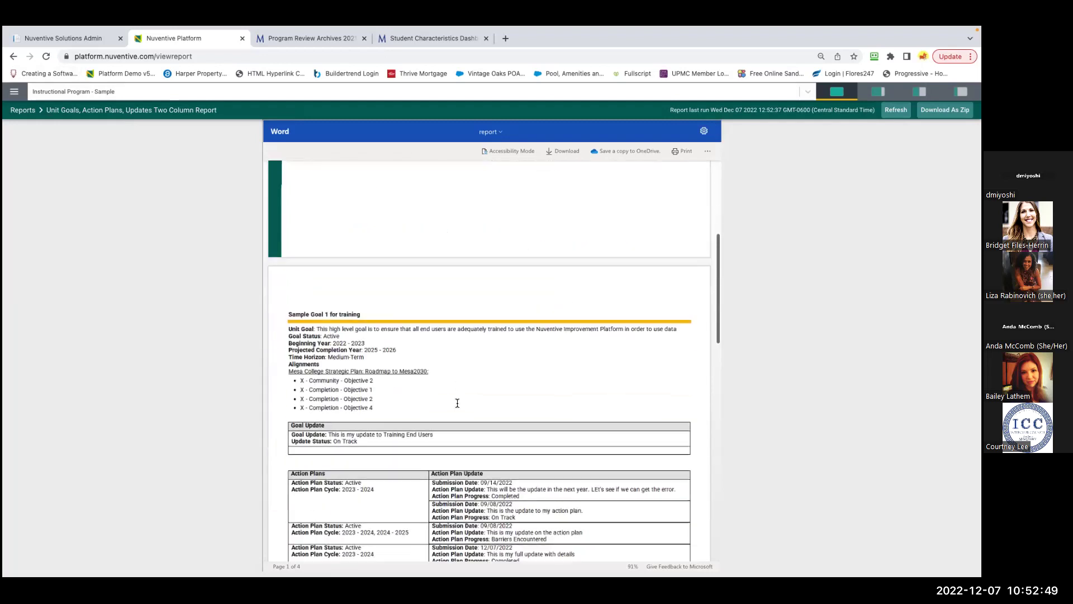
scroll(457, 403, "down", 3)
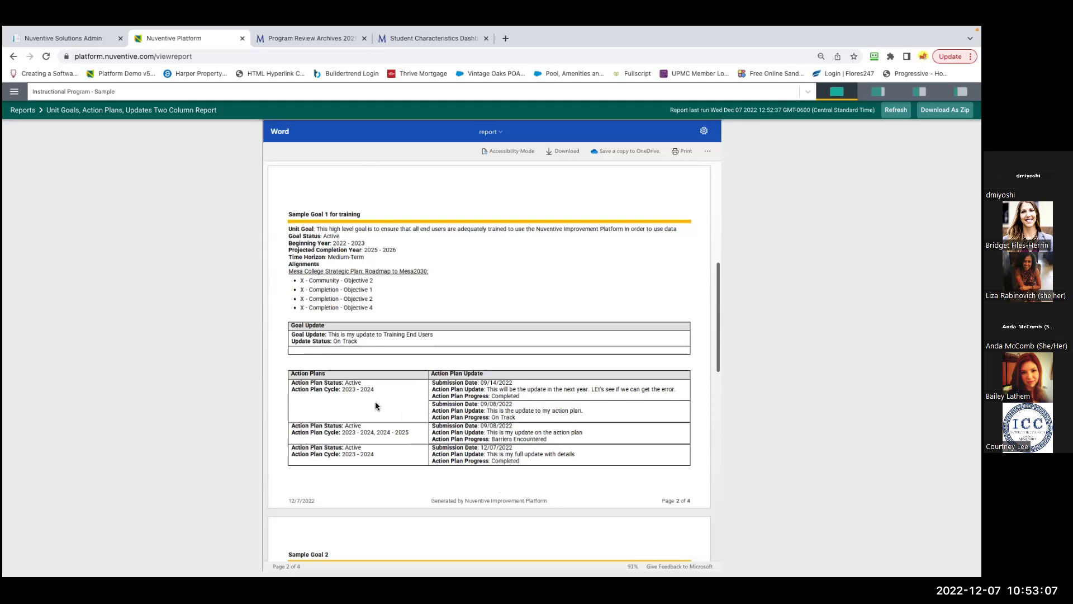
scroll(486, 449, "up", 6)
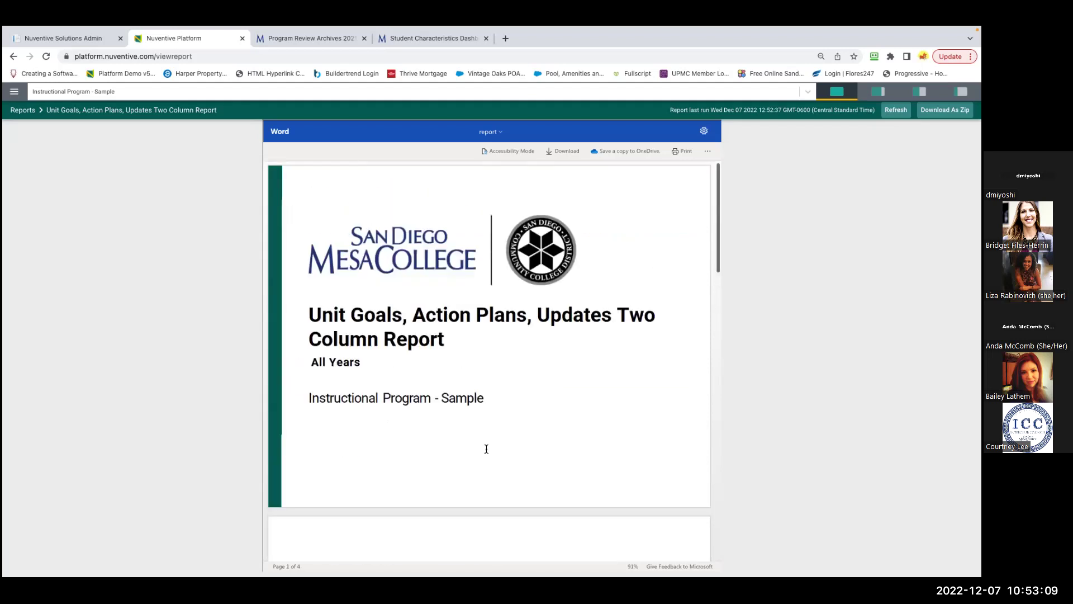
Open the Document Library, look through its Home level and General folder, and return to the Instructional Program - Sample level.
left_click(15, 94)
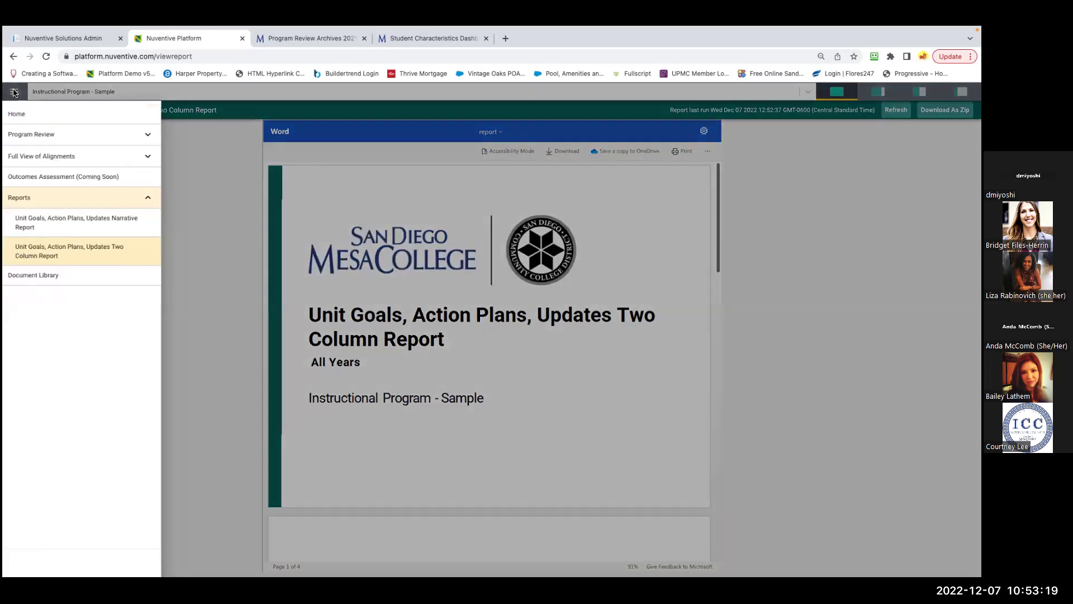
left_click(29, 277)
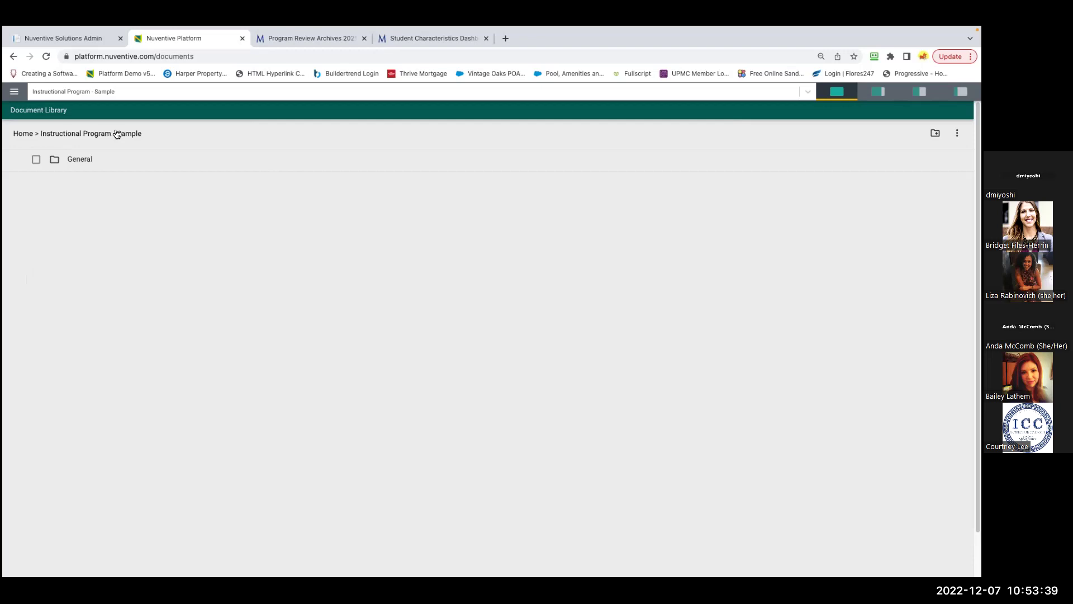
left_click(23, 135)
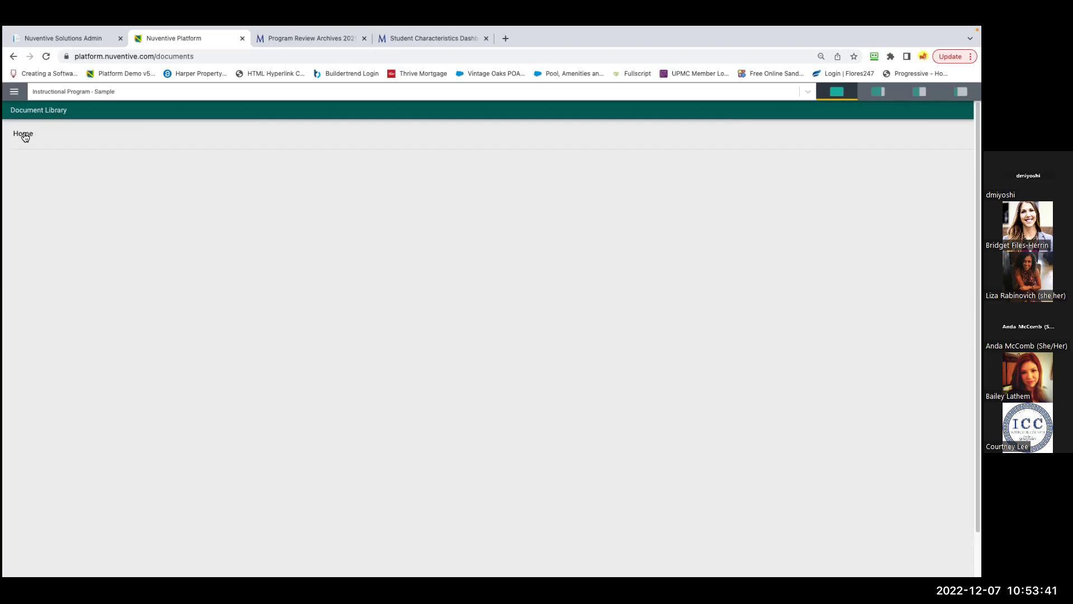
left_click(26, 136)
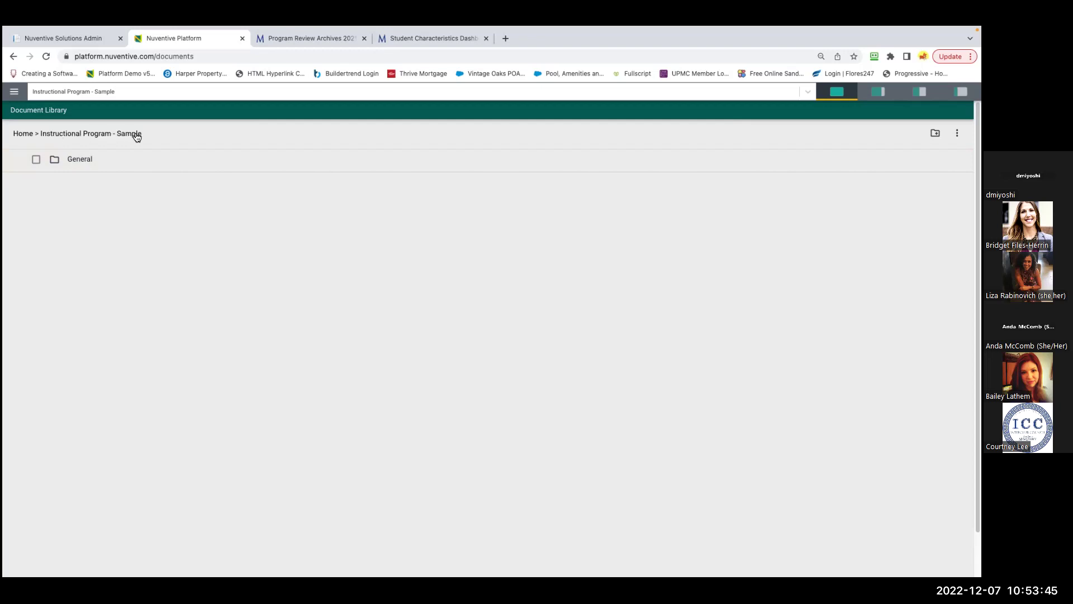
left_click(78, 160)
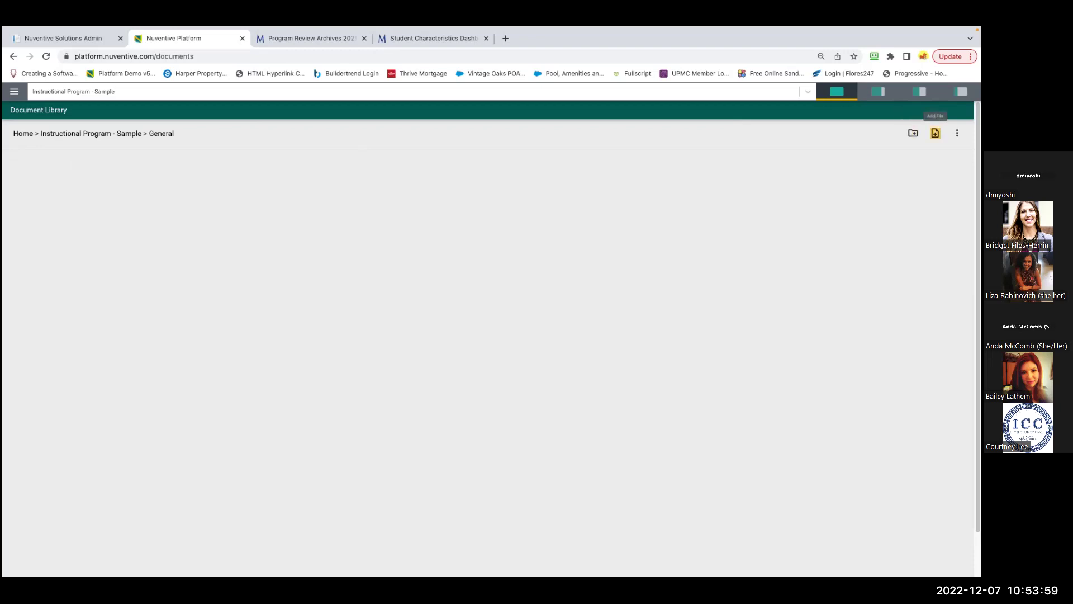
left_click(96, 135)
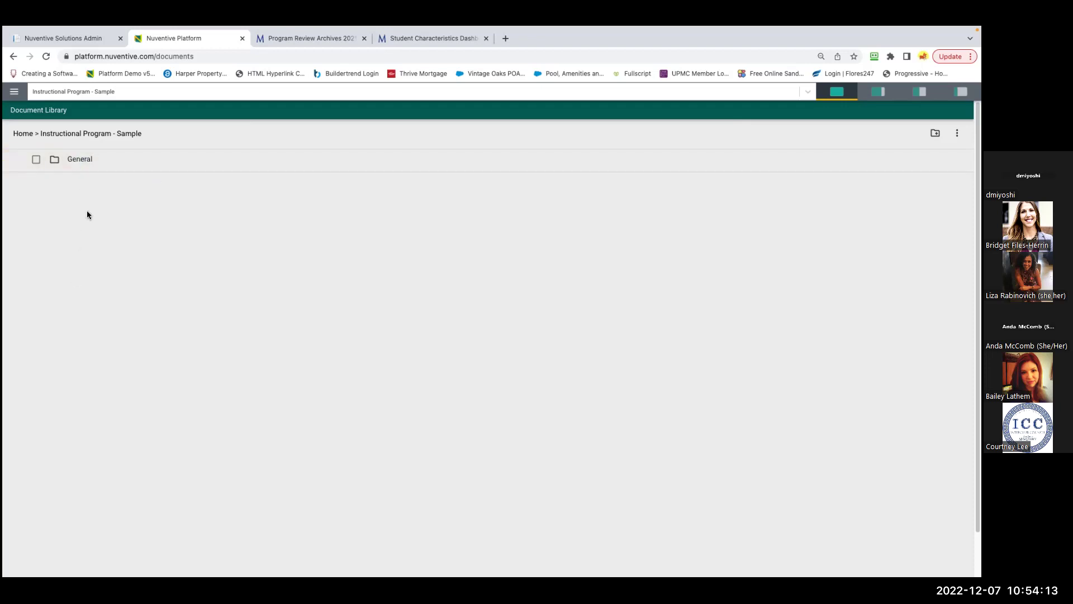
Add a folder named "Folder for Training" to Instructional Program - Sample in the Document Library and save it.
left_click(936, 133)
left_click(360, 334)
type("Folder for Training")
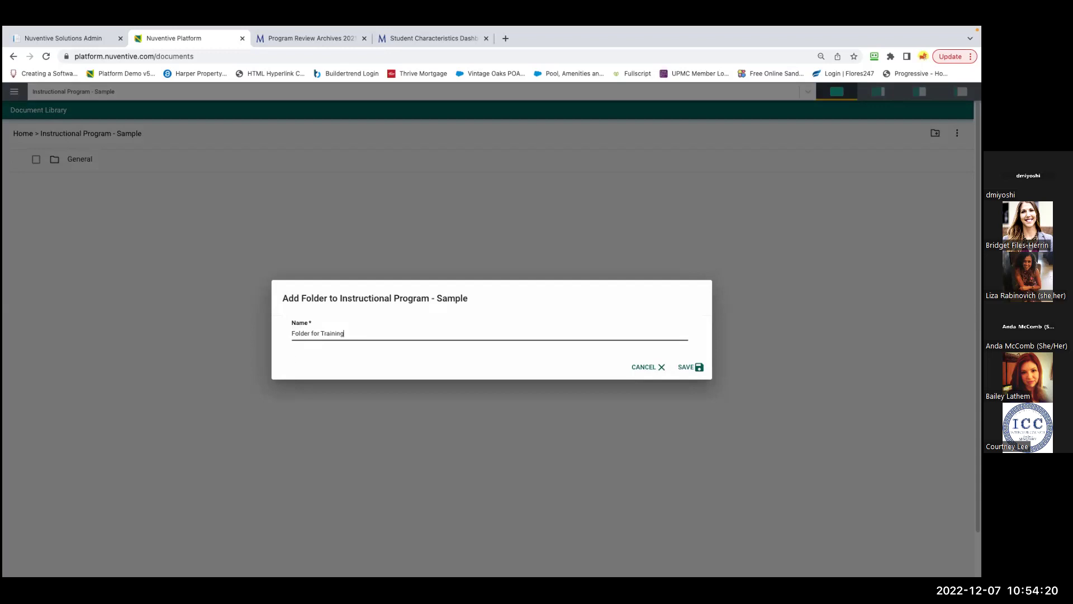
left_click(683, 367)
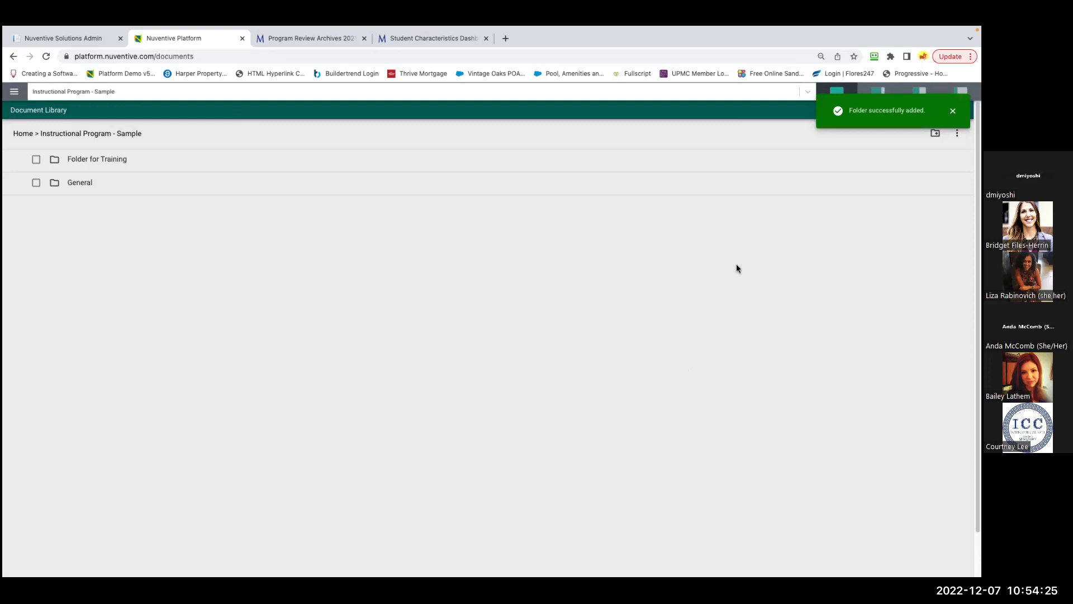
View the add-documents form inside Folder for Training, cancel it, and return to the Instructional Program - Sample level.
left_click(87, 159)
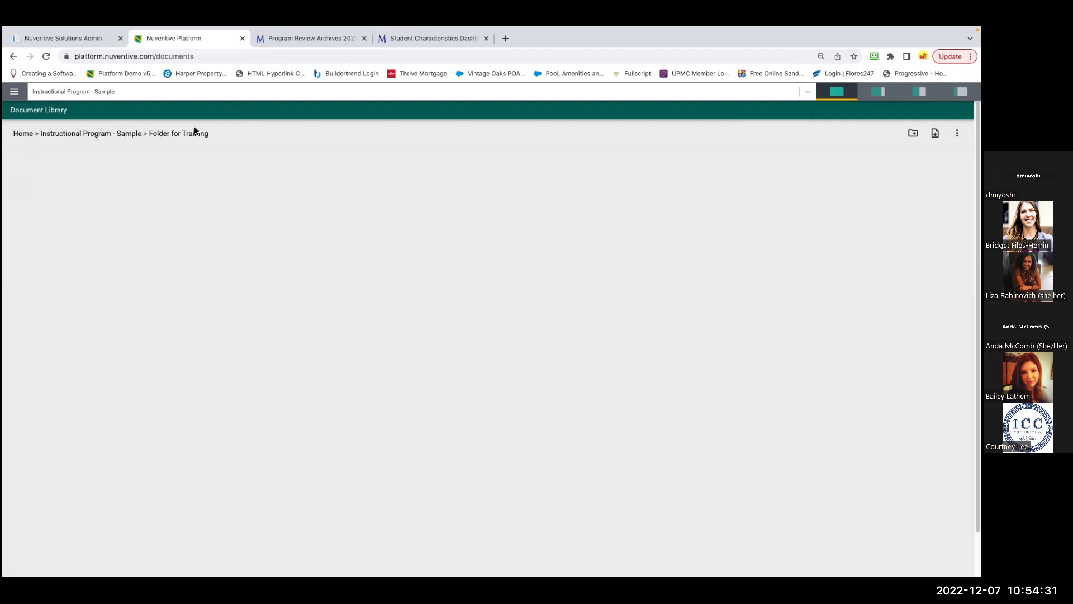
left_click(936, 133)
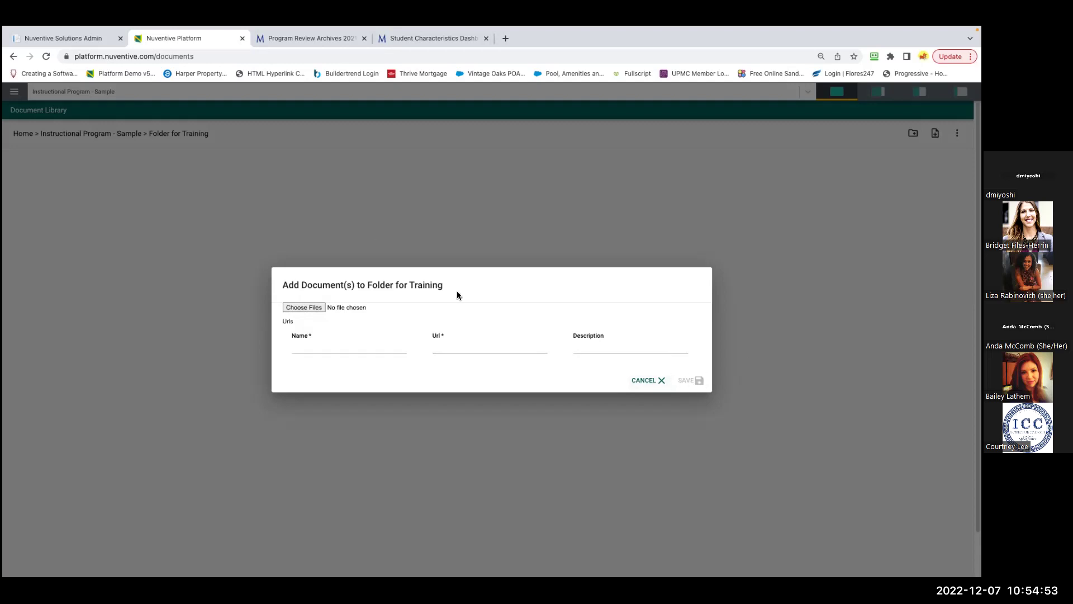
left_click(647, 386)
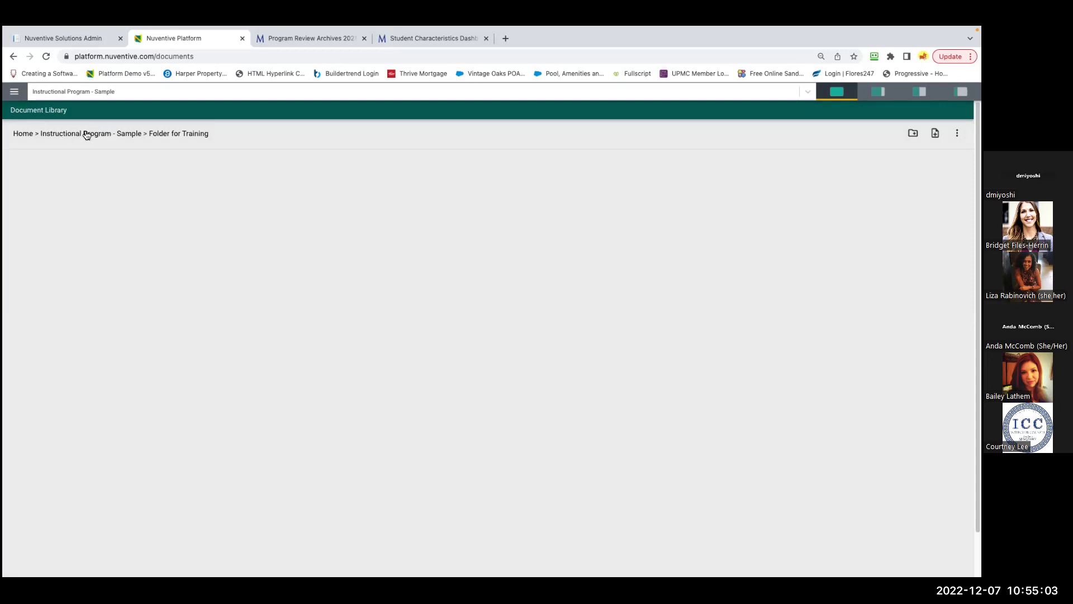
left_click(119, 137)
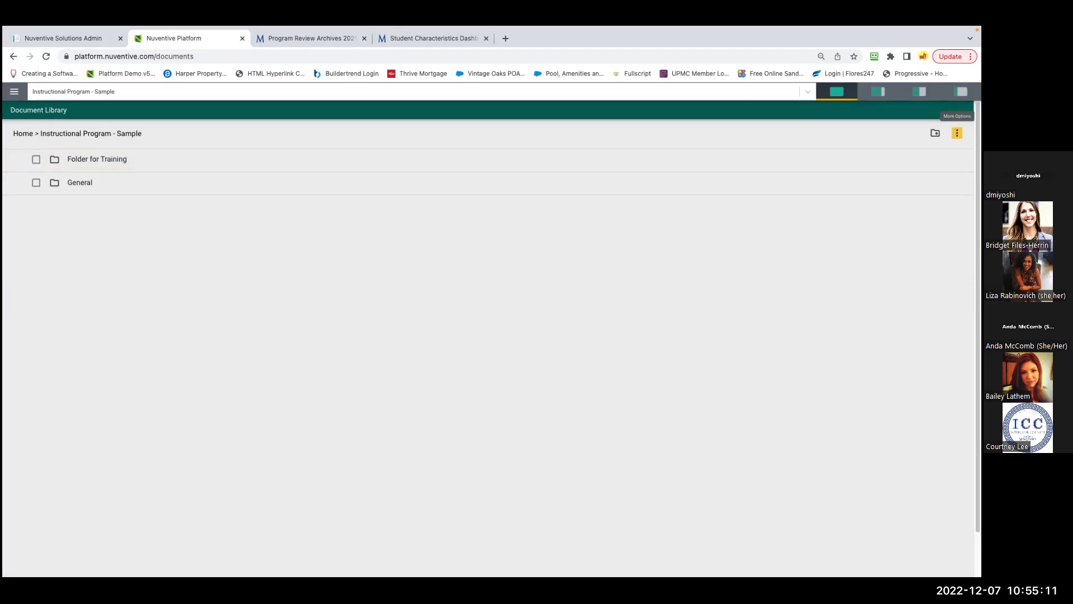
View the Move Selected Items destination dialog in the Document Library and close it without moving anything.
left_click(957, 133)
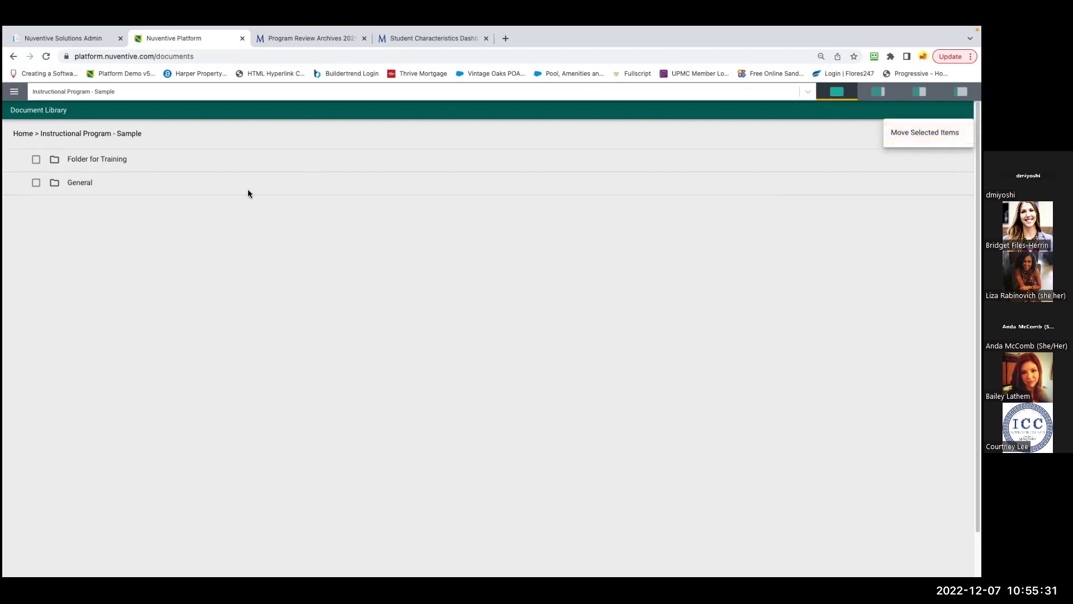
left_click(925, 132)
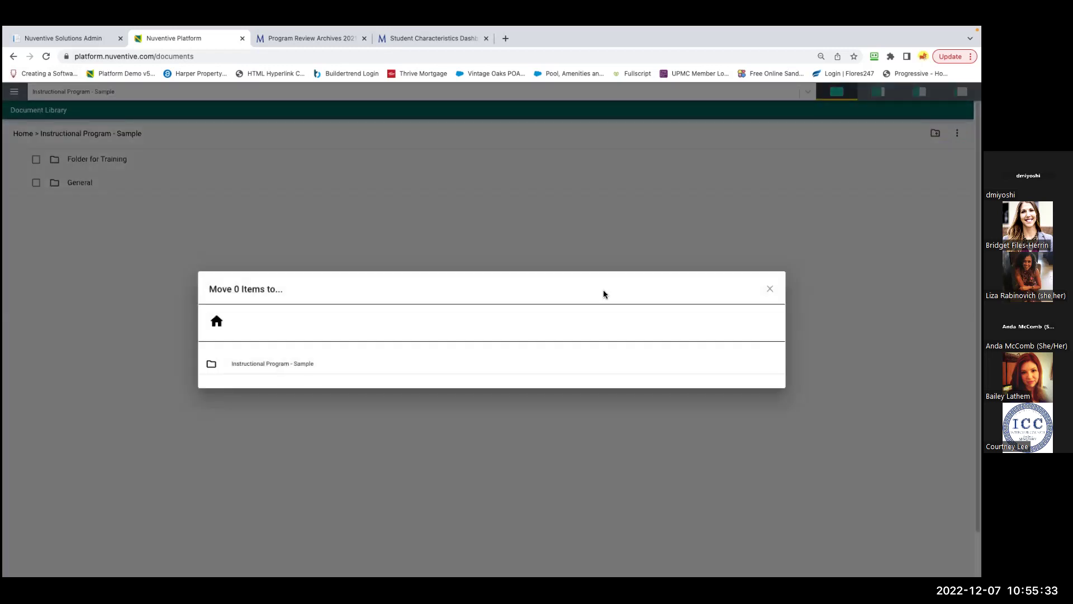
left_click(770, 288)
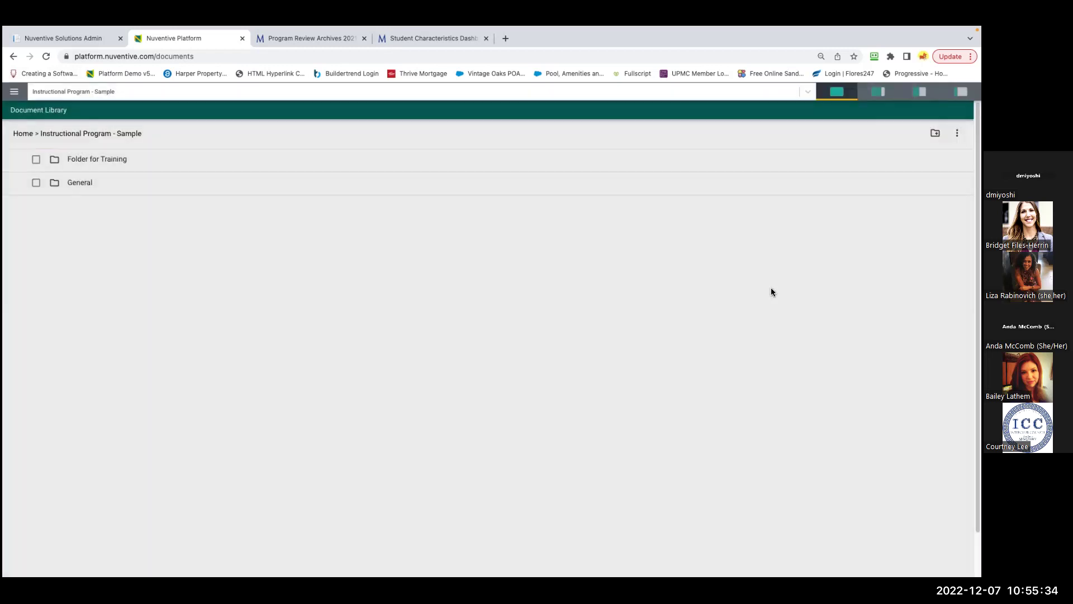
Go to the Home dashboard's Program Summary and switch to the Resource Needs Summary page.
left_click(16, 91)
left_click(20, 114)
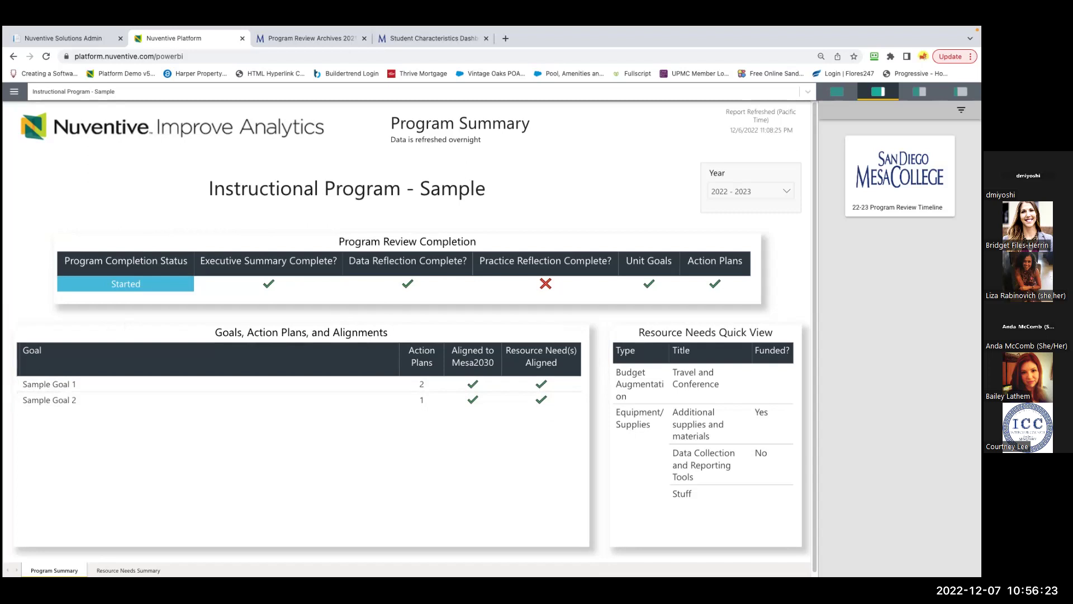
left_click(128, 570)
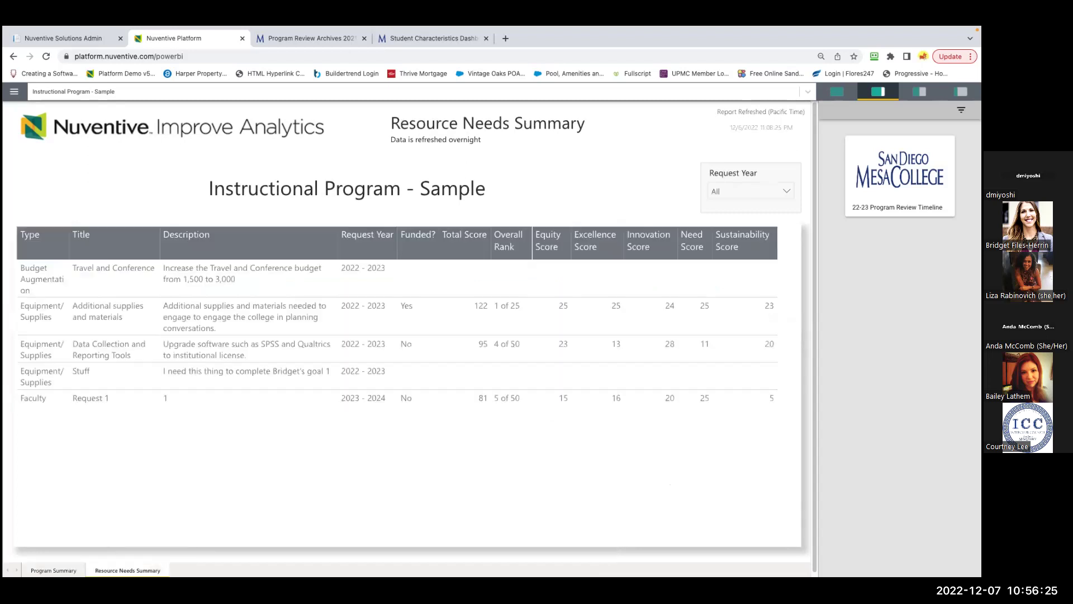